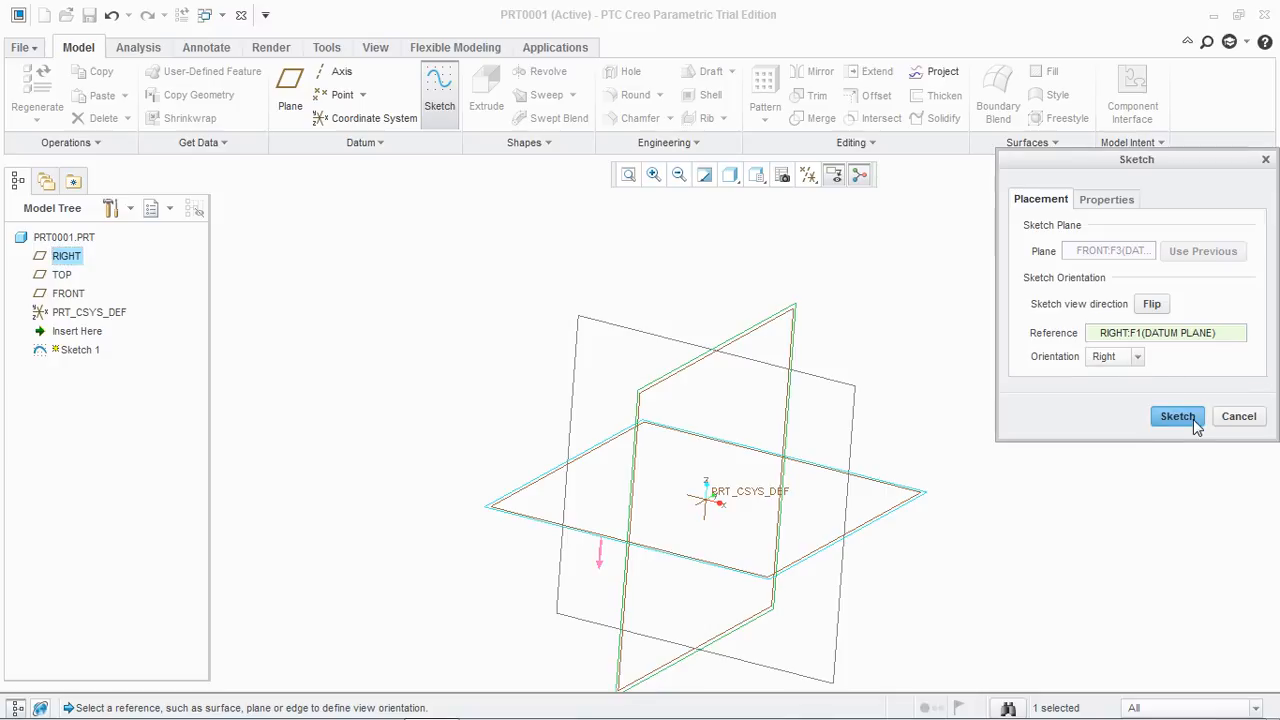
Orient the view parallel to the sketch plane and hide the datum planes.
{"action": "left_click", "coordinate": [807, 175]}
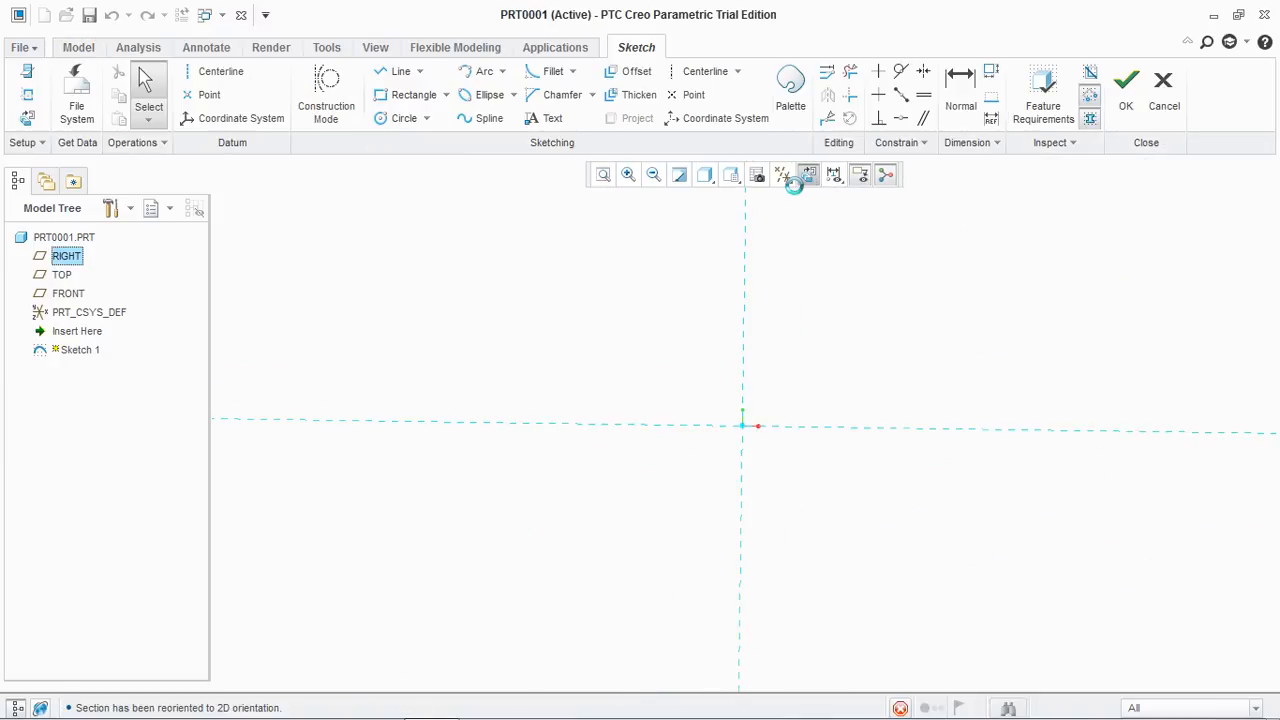
{"action": "left_click", "coordinate": [783, 176]}
{"action": "left_click", "coordinate": [783, 198]}
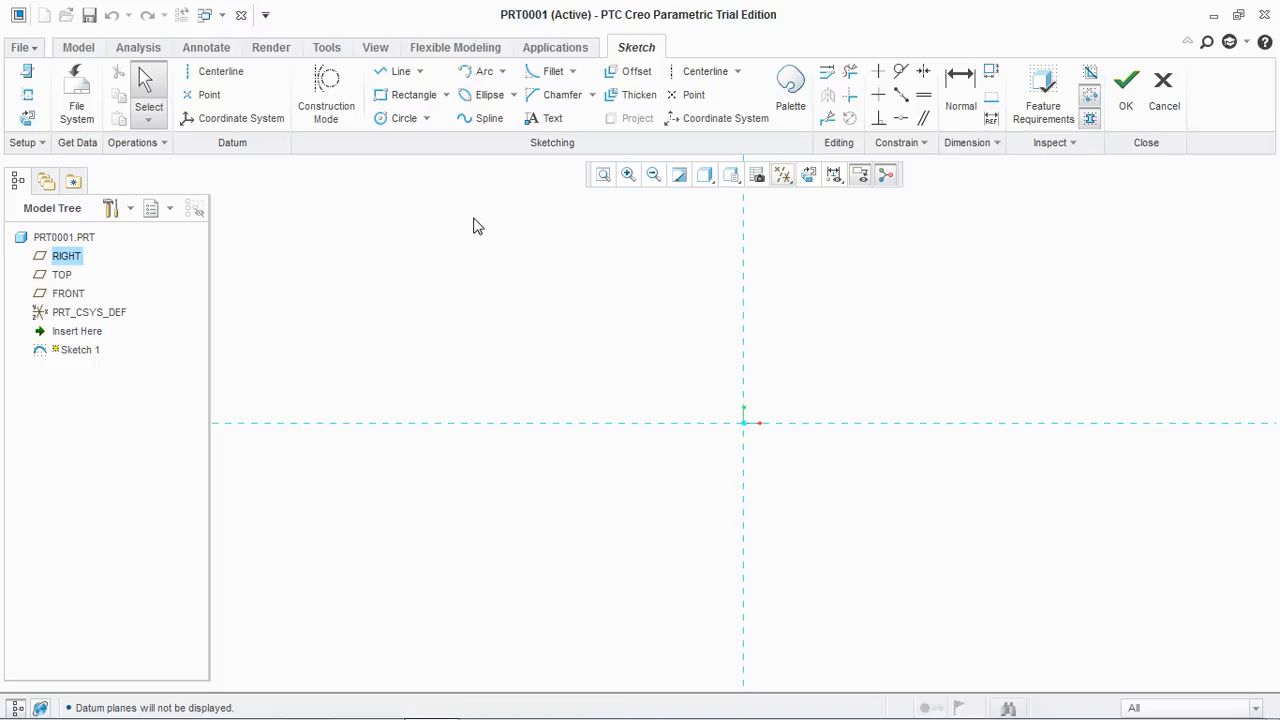
Sketch a corner rectangle from the origin, about 485 wide and 251 high.
{"action": "left_click", "coordinate": [408, 94]}
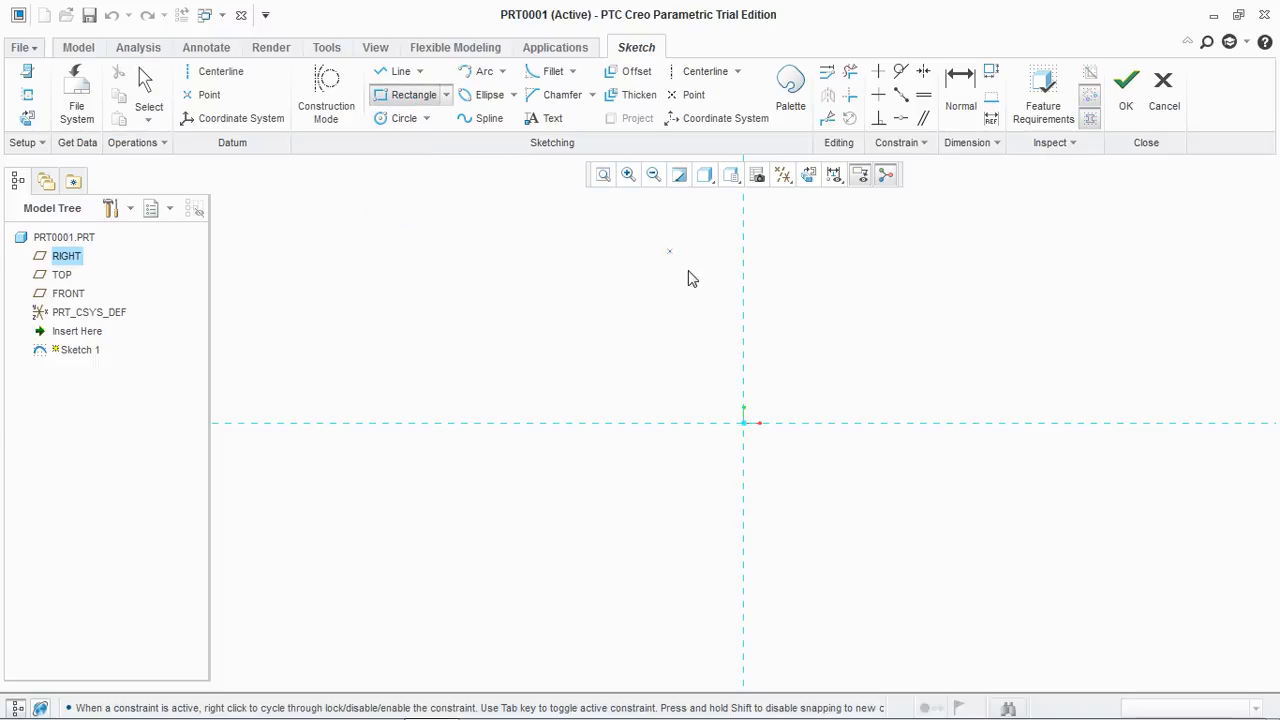
{"action": "left_click", "coordinate": [757, 407]}
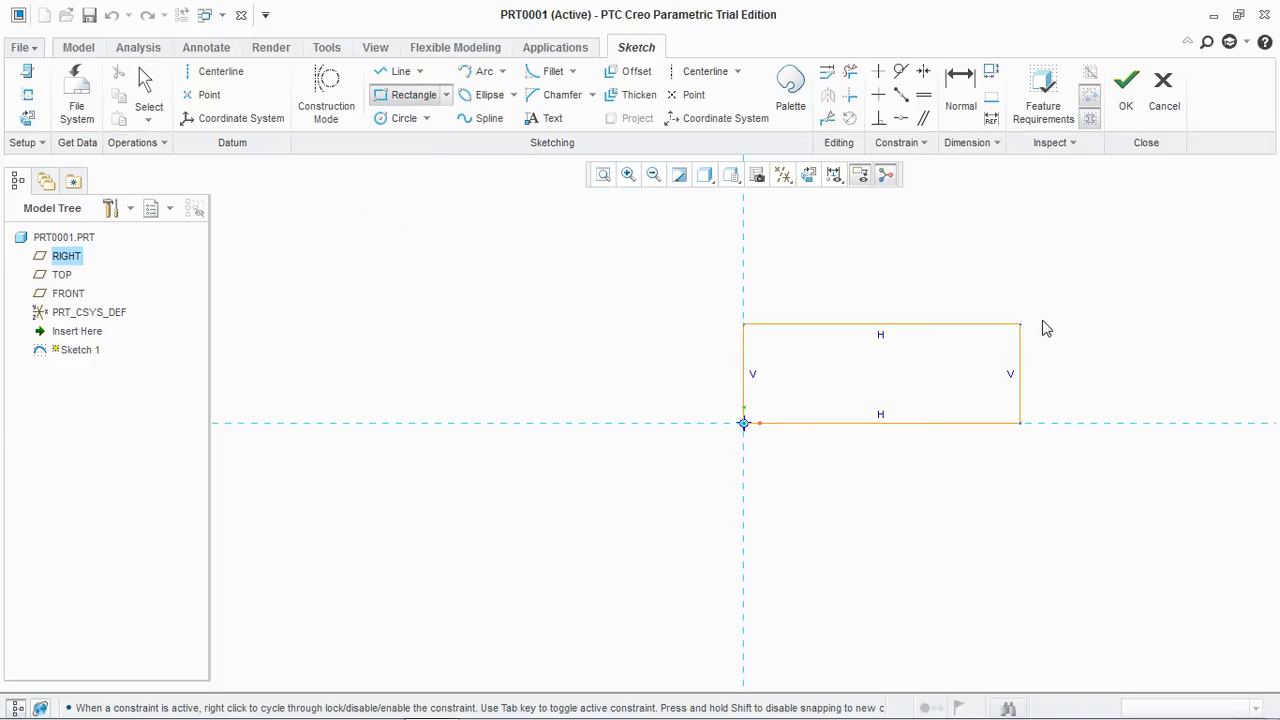
{"action": "left_click", "coordinate": [1153, 211]}
{"action": "middle_click", "coordinate": [1143, 223]}
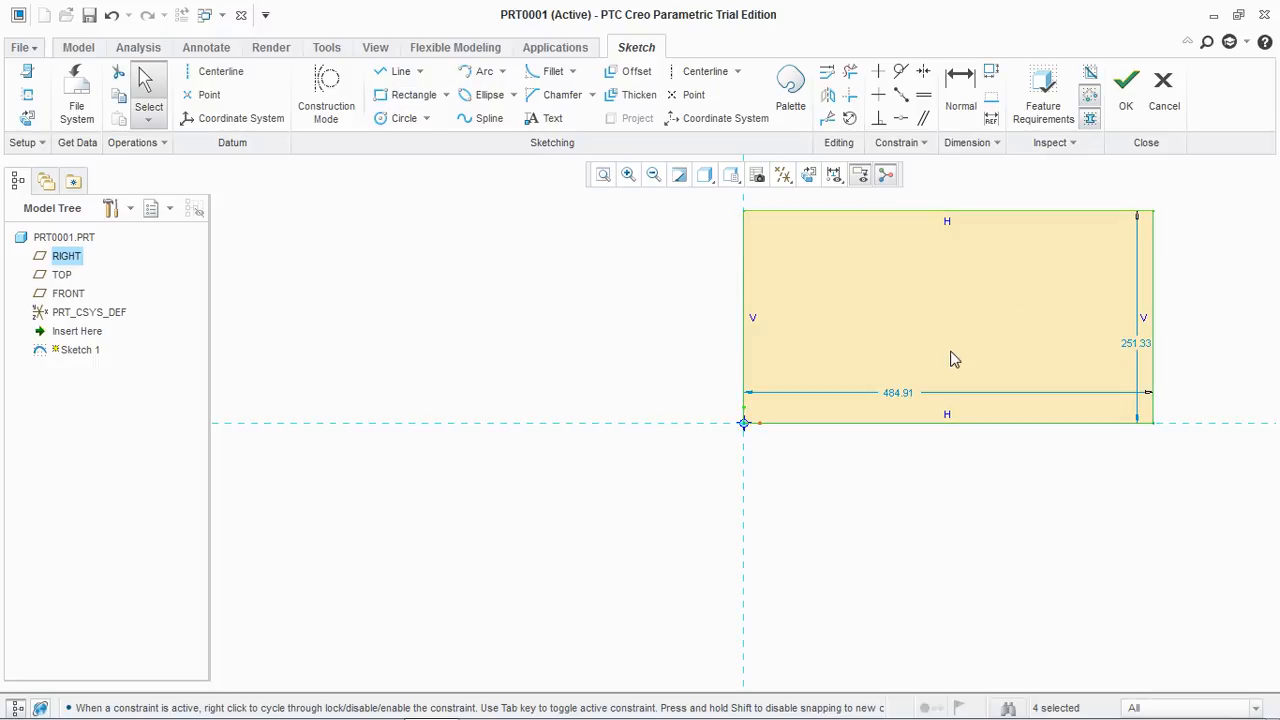
Set the rectangle's width to 500 and height to 250, and finish the sketch.
{"action": "left_click_drag", "start_coordinate": [894, 403], "coordinate": [909, 490]}
{"action": "double_click", "coordinate": [910, 486]}
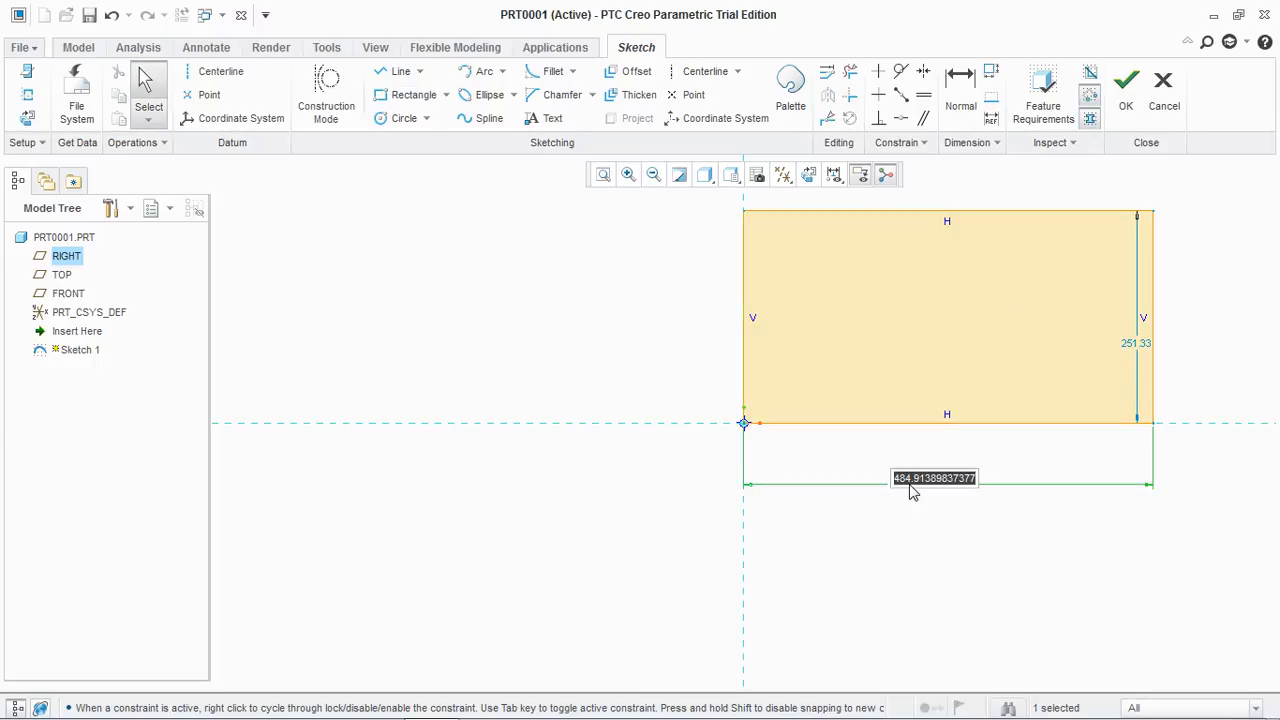
{"action": "type", "text": "500"}
{"action": "key", "text": "Return"}
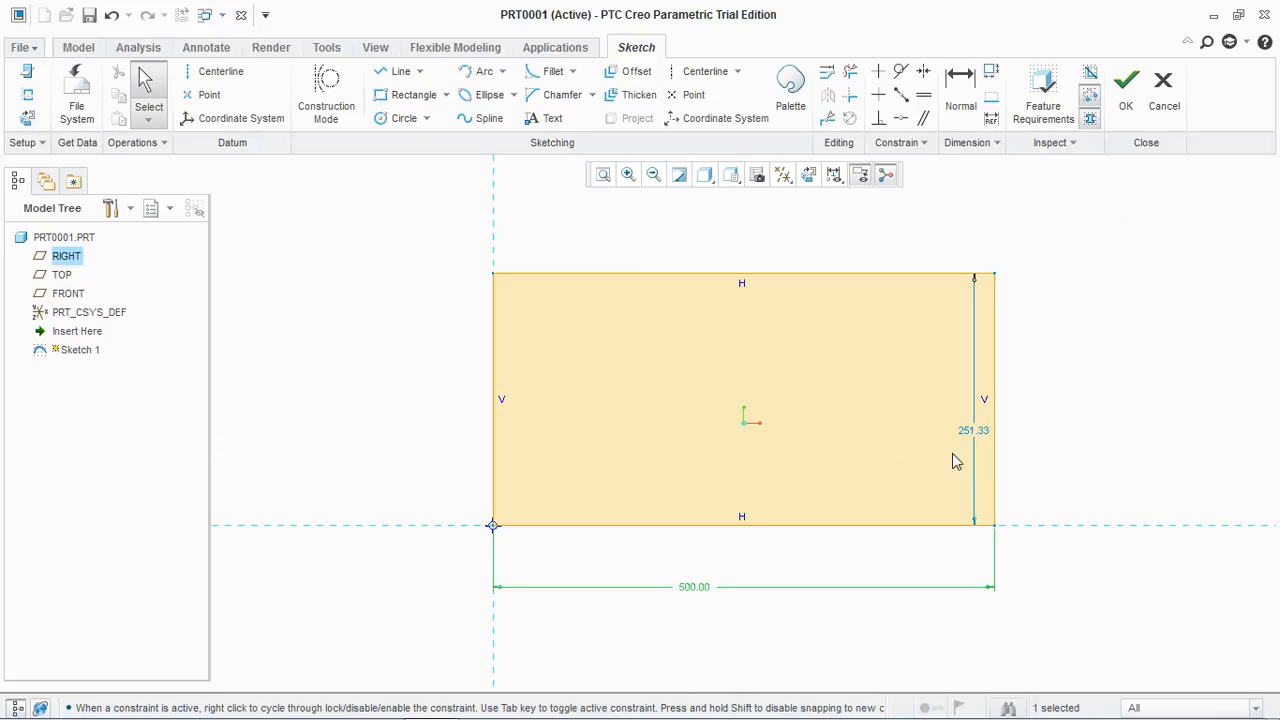
{"action": "double_click", "coordinate": [970, 430]}
{"action": "type", "text": "250"}
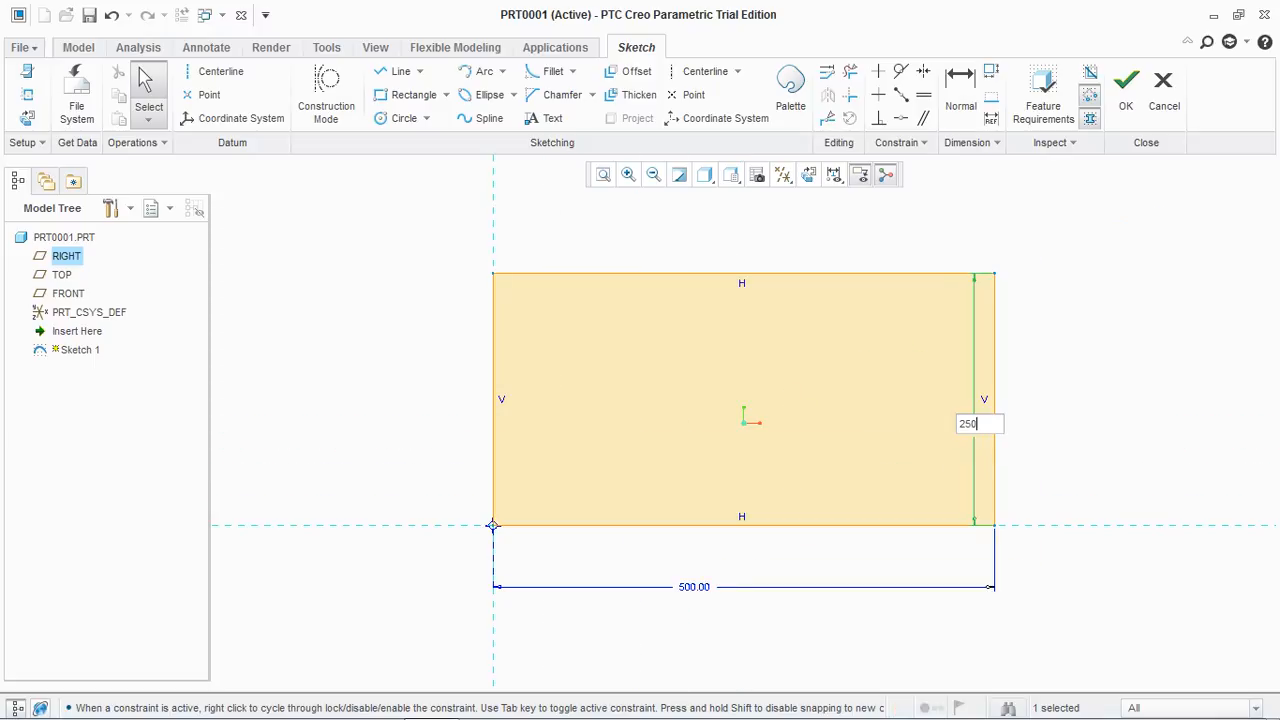
{"action": "key", "text": "Return"}
{"action": "left_click", "coordinate": [1126, 88]}
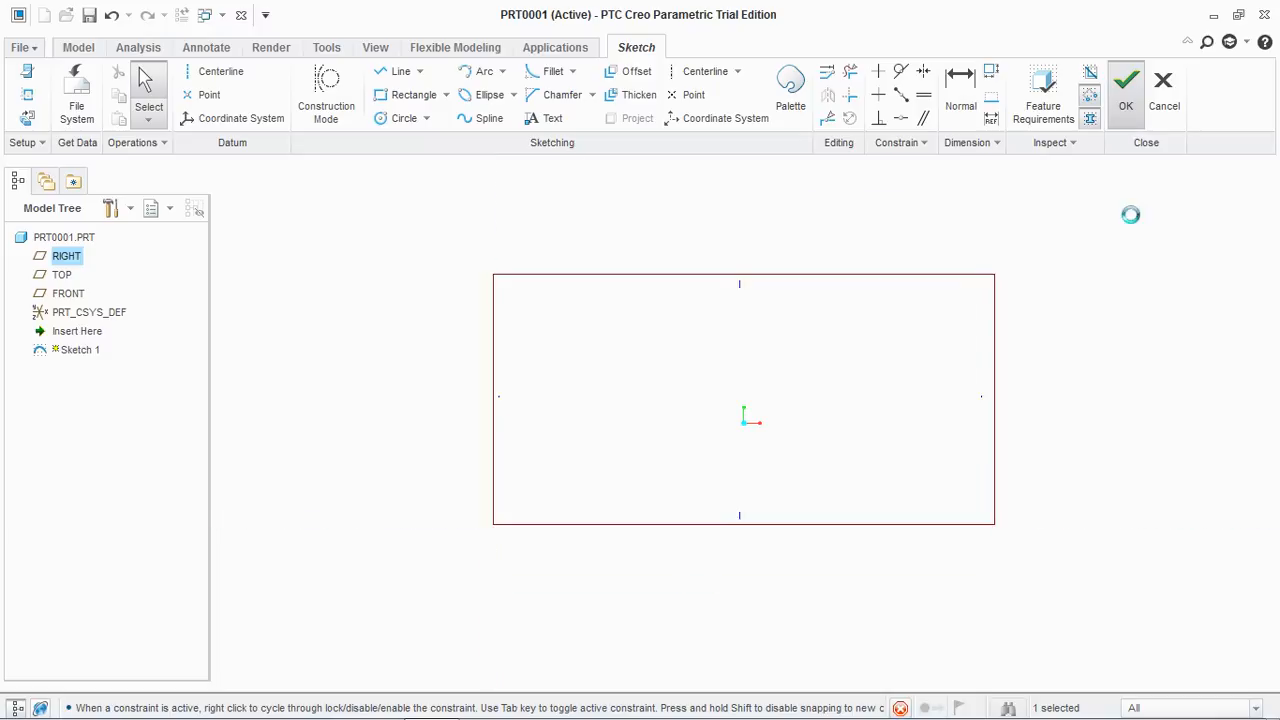
Extrude the rectangle sketch into a solid block with a depth of 100.
{"action": "left_click", "coordinate": [488, 100]}
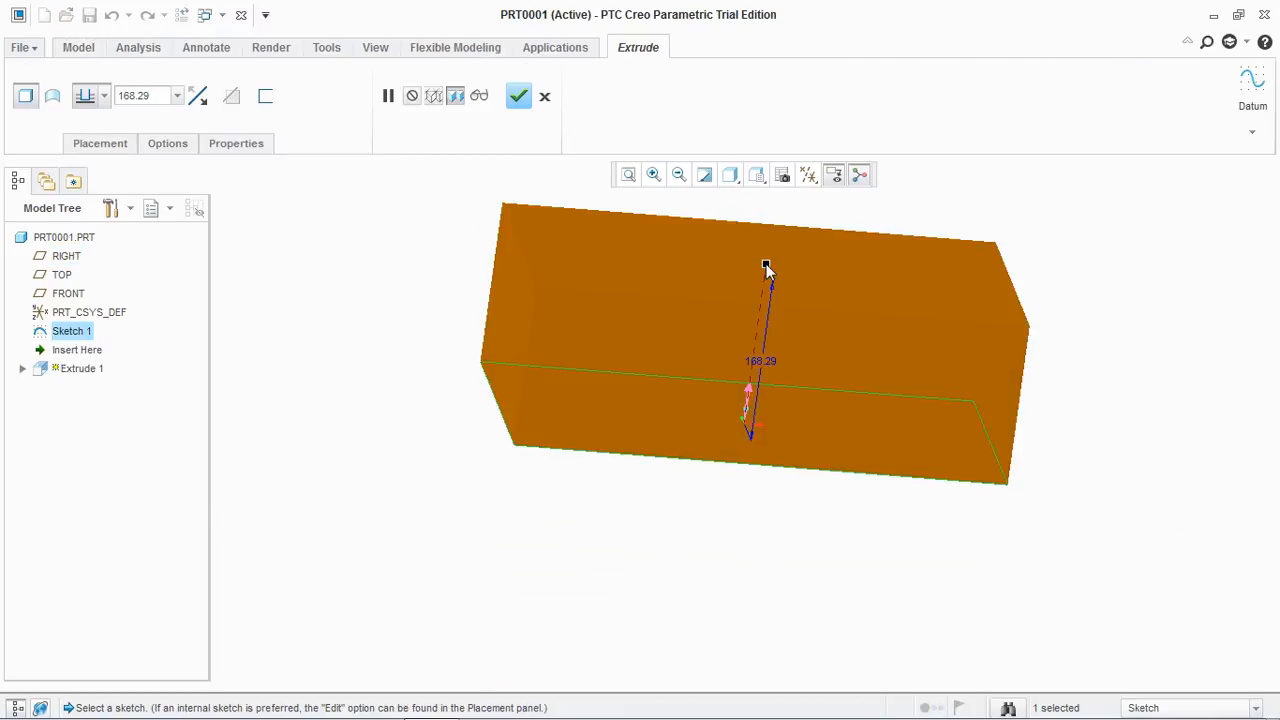
{"action": "left_click_drag", "start_coordinate": [766, 320], "coordinate": [386, 251]}
{"action": "double_click", "coordinate": [156, 93]}
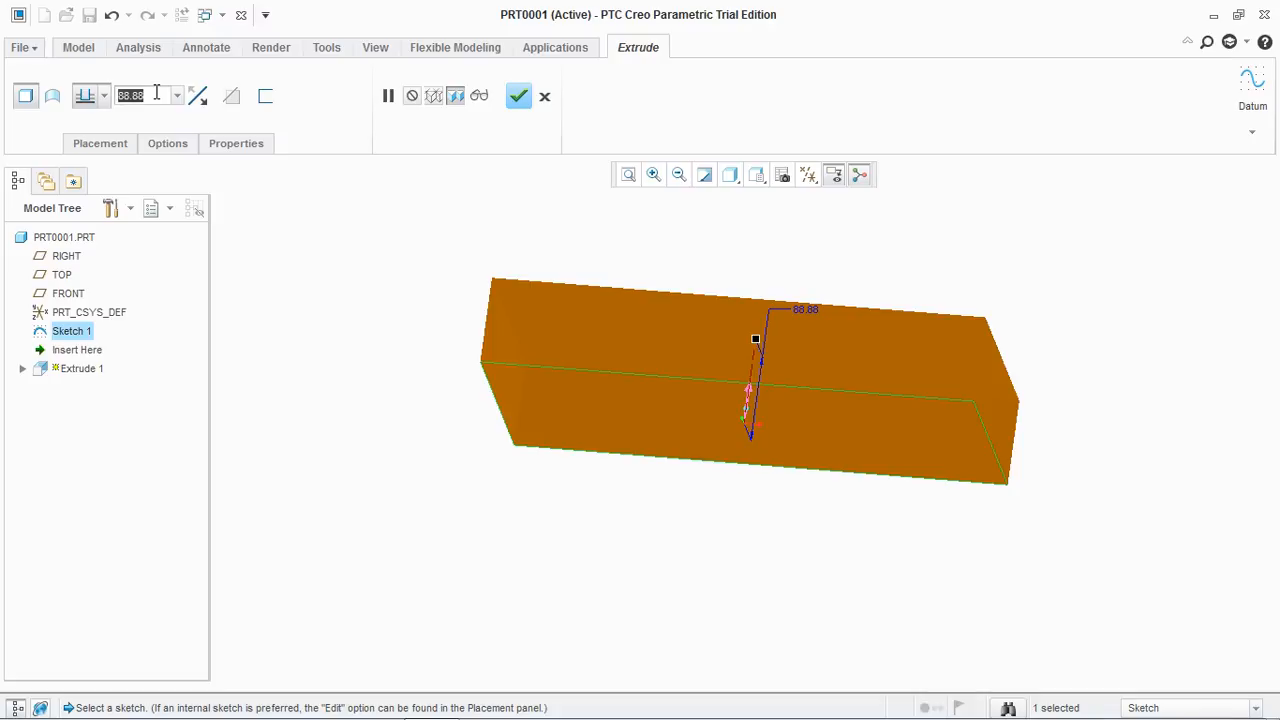
{"action": "type", "text": "100"}
{"action": "key", "text": "Return"}
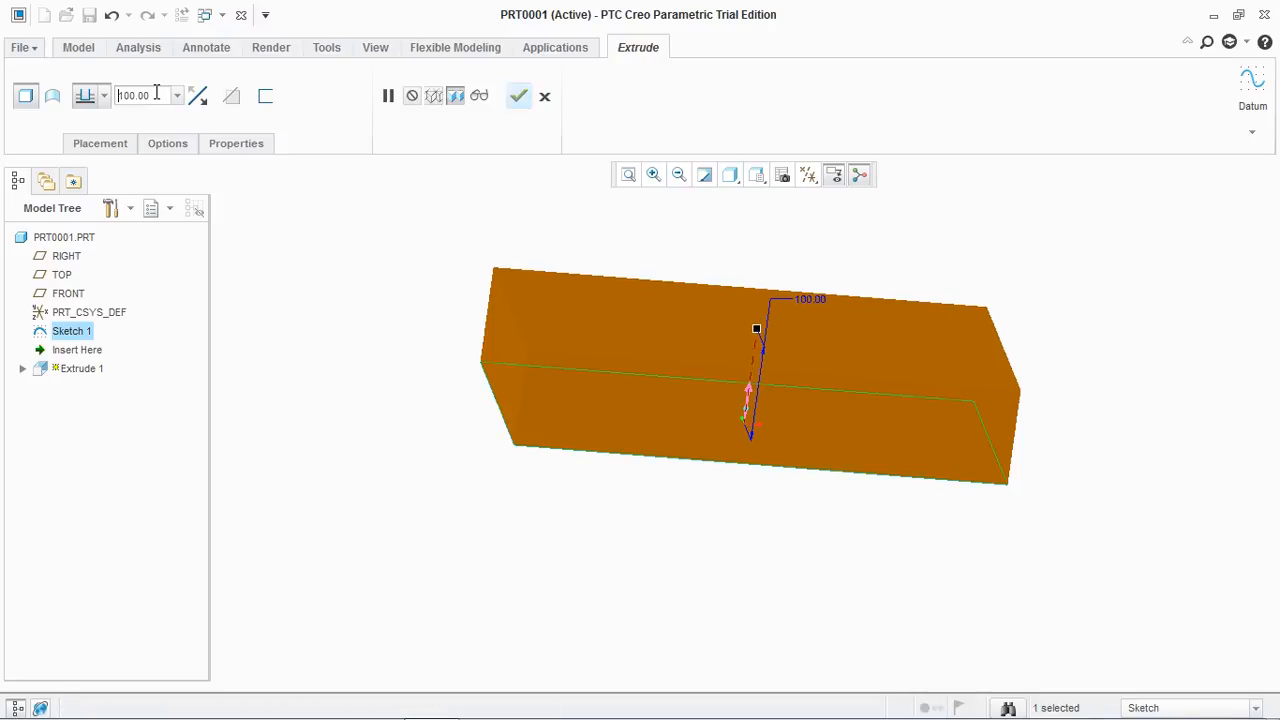
{"action": "left_click", "coordinate": [518, 97]}
Start a new sketch on the block's upper face and orient the view parallel to it.
{"action": "mouse_move", "coordinate": [400, 269]}
{"action": "middle_mouse_down"}
{"action": "mouse_move", "coordinate": [354, 374]}
{"action": "mouse_move", "coordinate": [352, 315]}
{"action": "mouse_move", "coordinate": [360, 350]}
{"action": "middle_mouse_up"}
{"action": "left_click", "coordinate": [440, 100]}
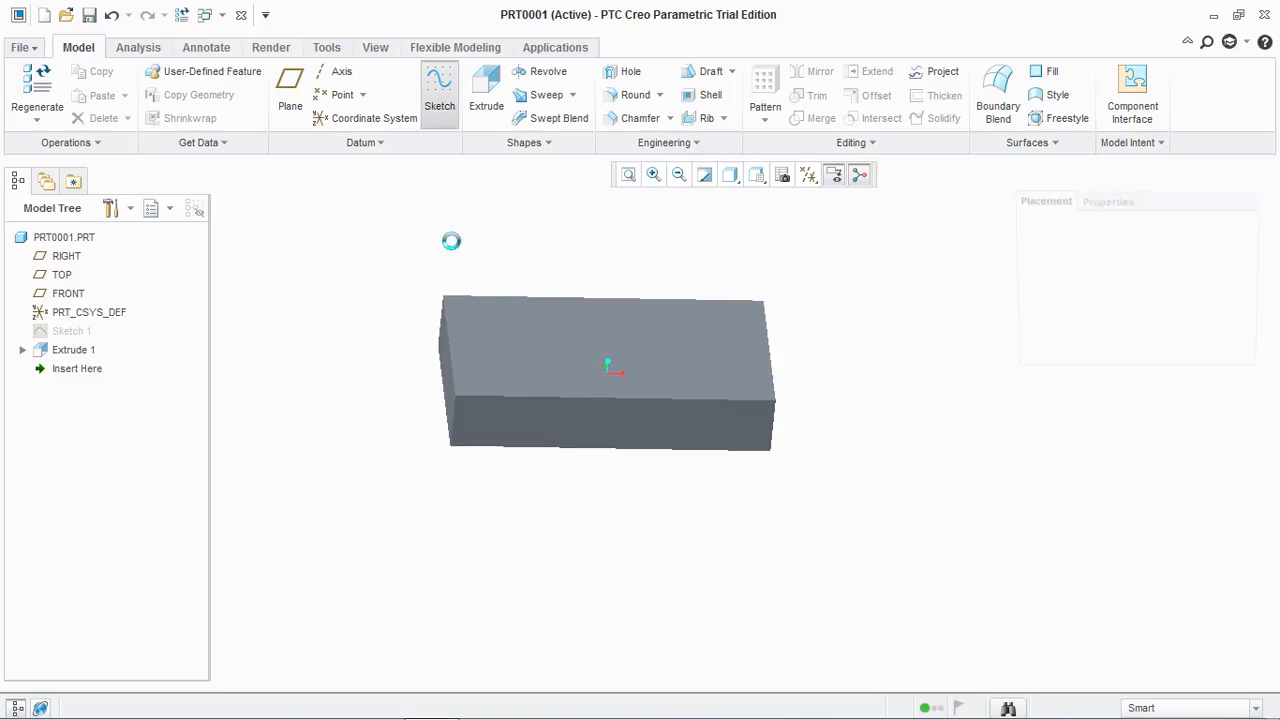
{"action": "left_click", "coordinate": [600, 330]}
{"action": "left_click", "coordinate": [1165, 416]}
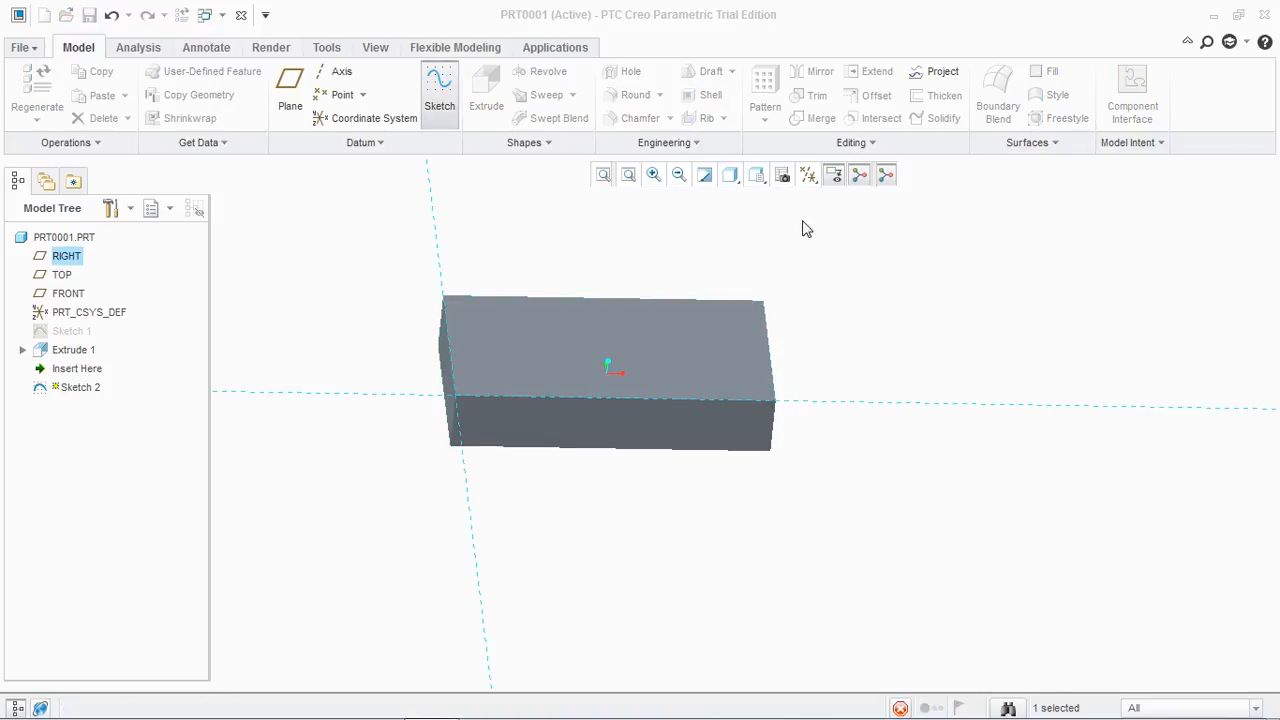
{"action": "left_click", "coordinate": [806, 176]}
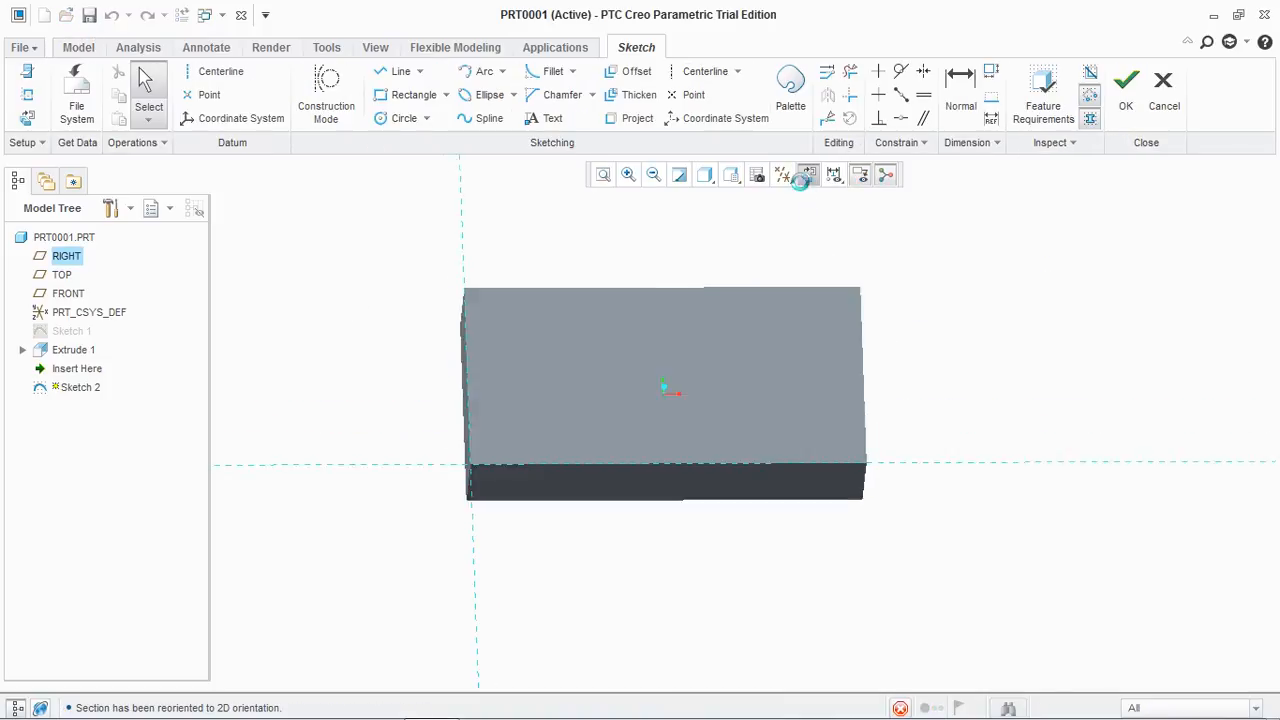
Sketch a rectangle about 83 wide and 246 high along the block's short edge at the origin, and finish the sketch.
{"action": "left_click", "coordinate": [406, 94]}
{"action": "left_click", "coordinate": [491, 300]}
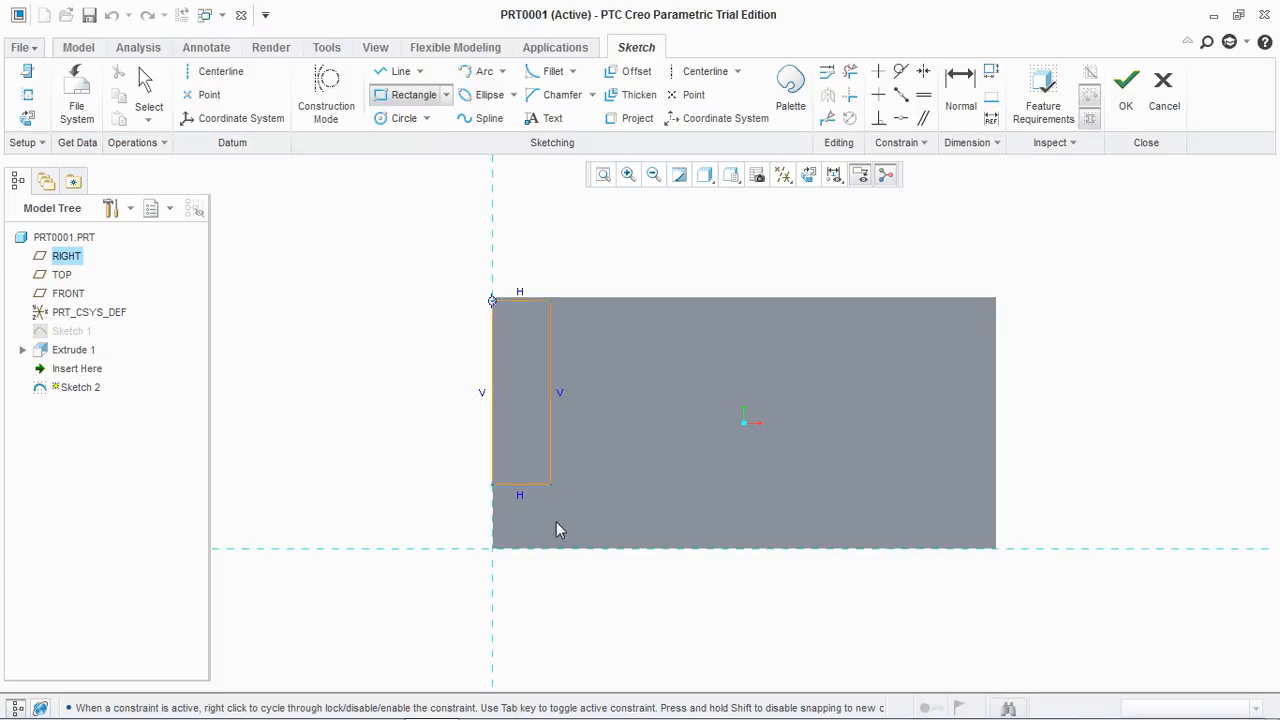
{"action": "left_click", "coordinate": [575, 552]}
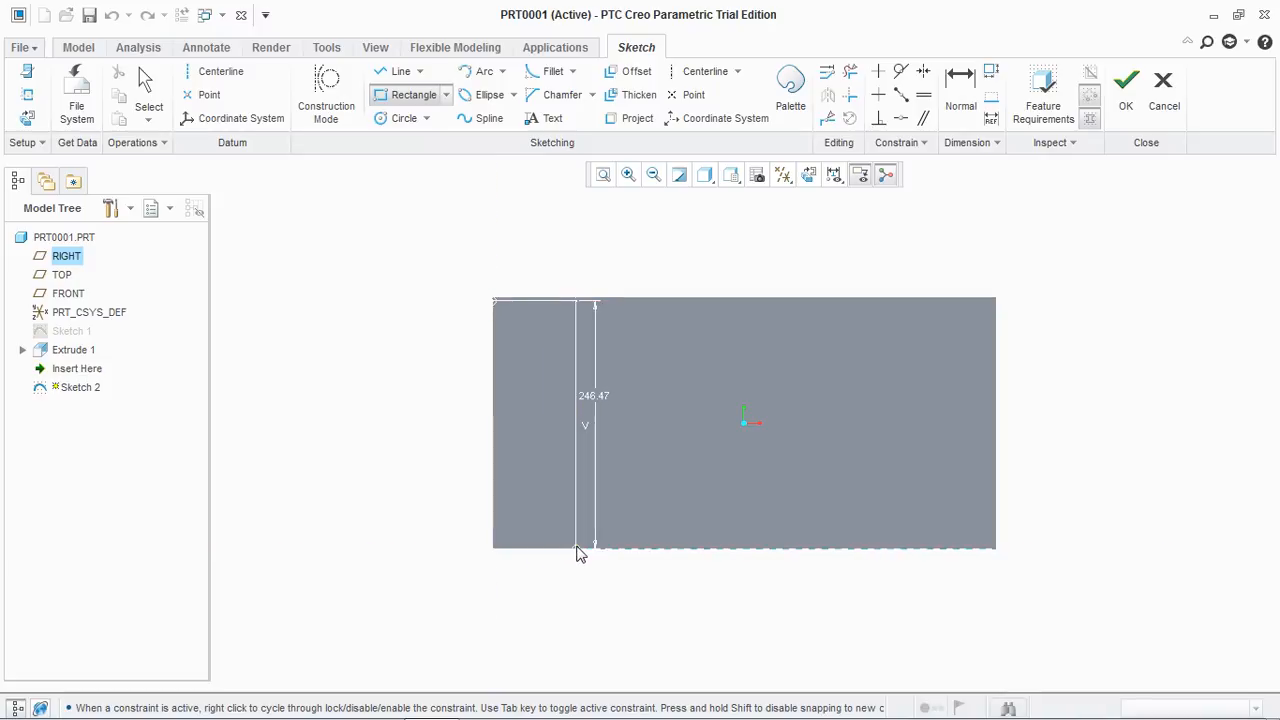
{"action": "middle_click", "coordinate": [575, 552]}
{"action": "left_click", "coordinate": [1126, 88]}
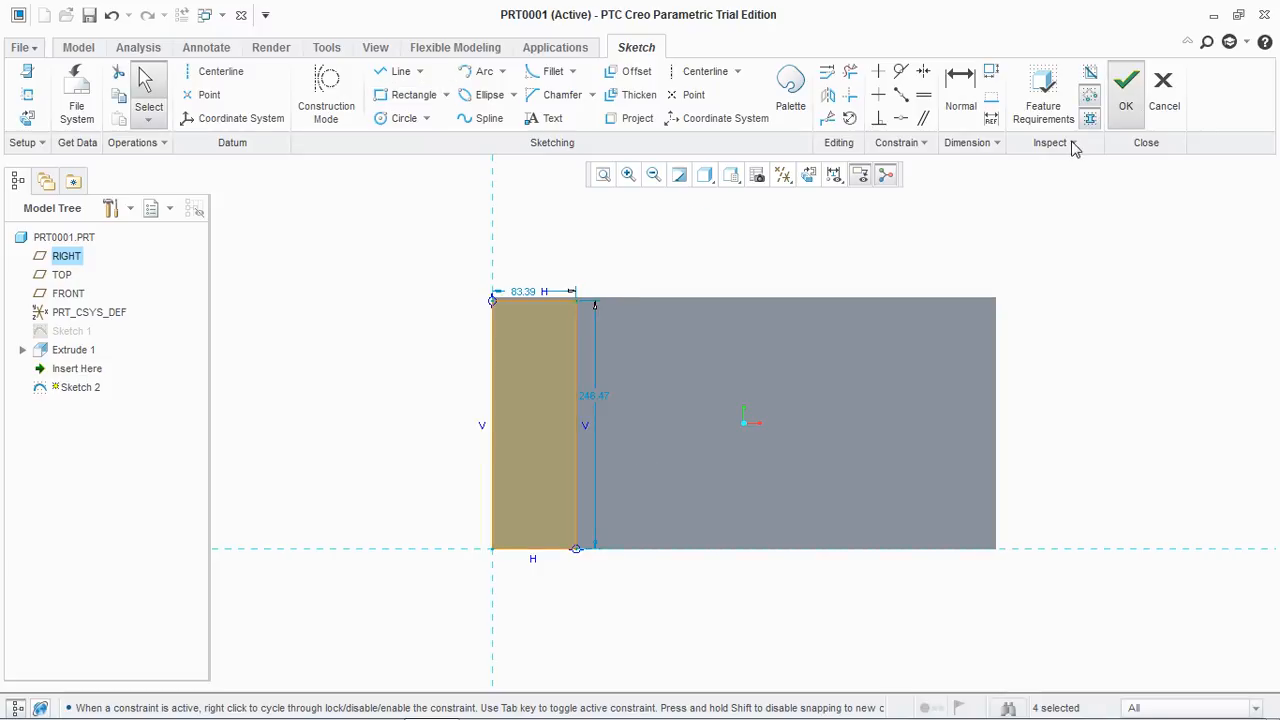
Extrude the narrow rectangle upward by 300 to form the bracket's upright wall.
{"action": "left_click", "coordinate": [486, 90]}
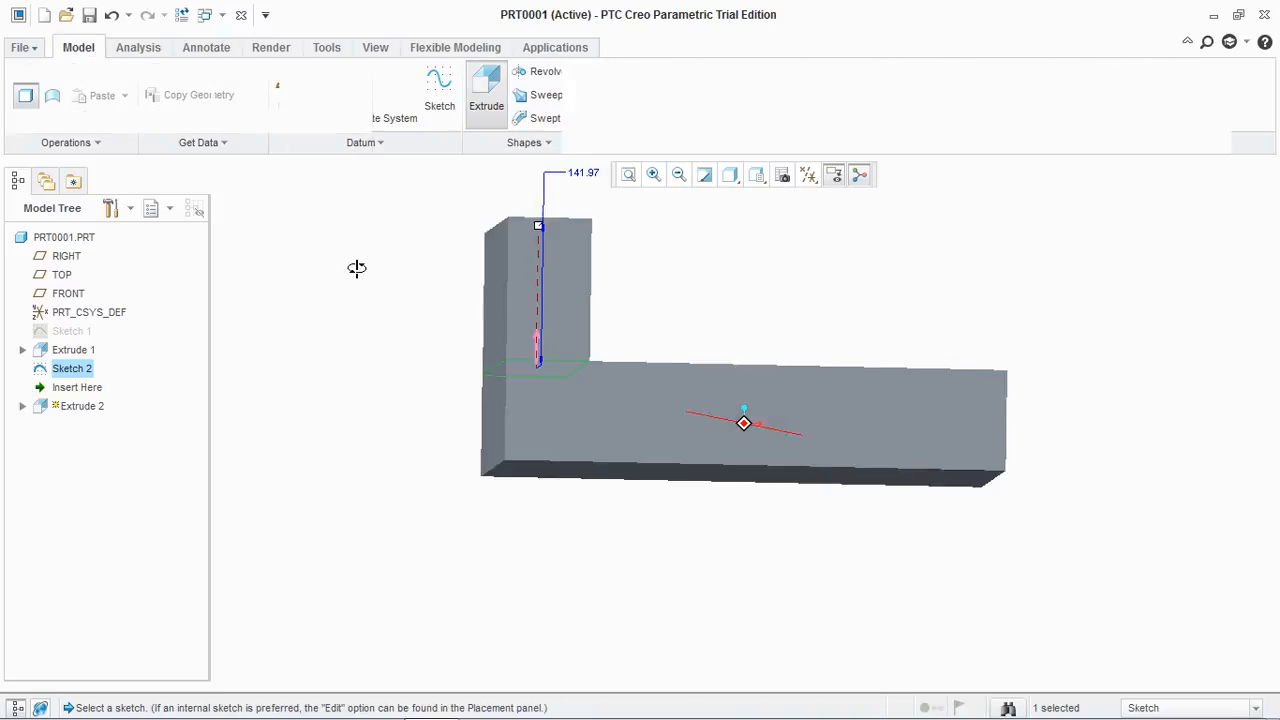
{"action": "double_click", "coordinate": [163, 95]}
{"action": "type", "text": "300"}
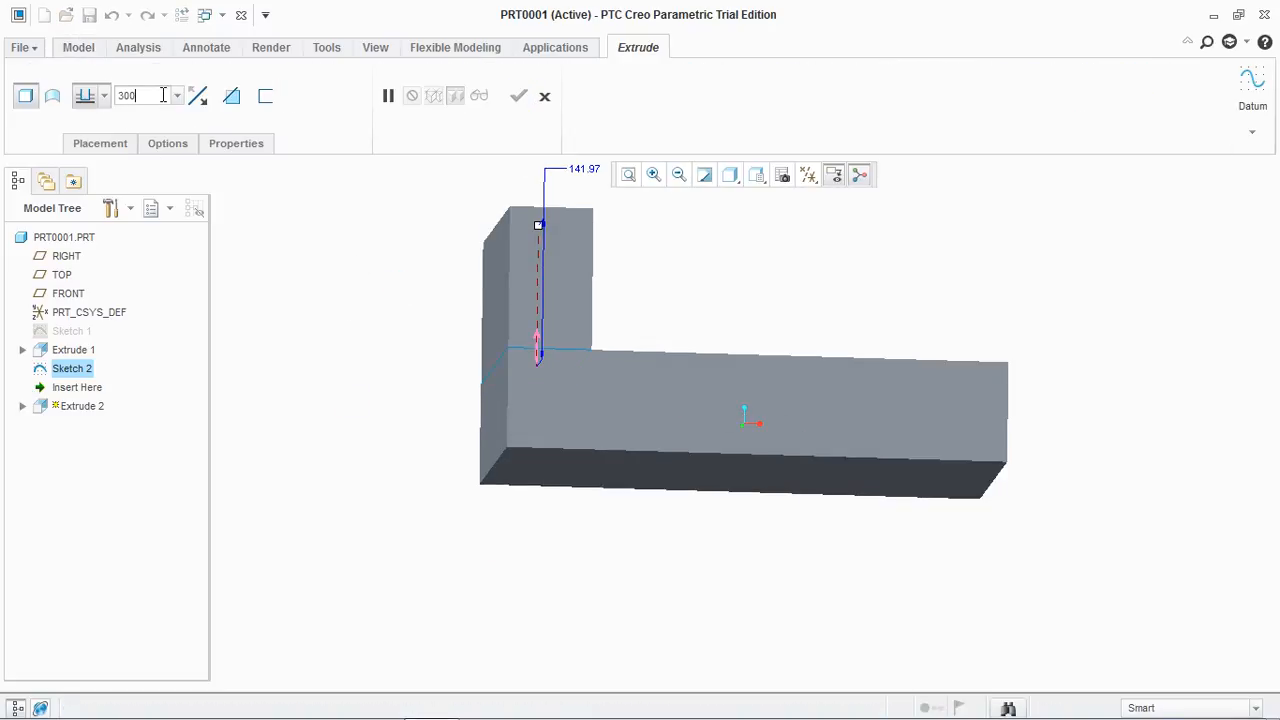
{"action": "key", "text": "Return"}
{"action": "left_click", "coordinate": [518, 95]}
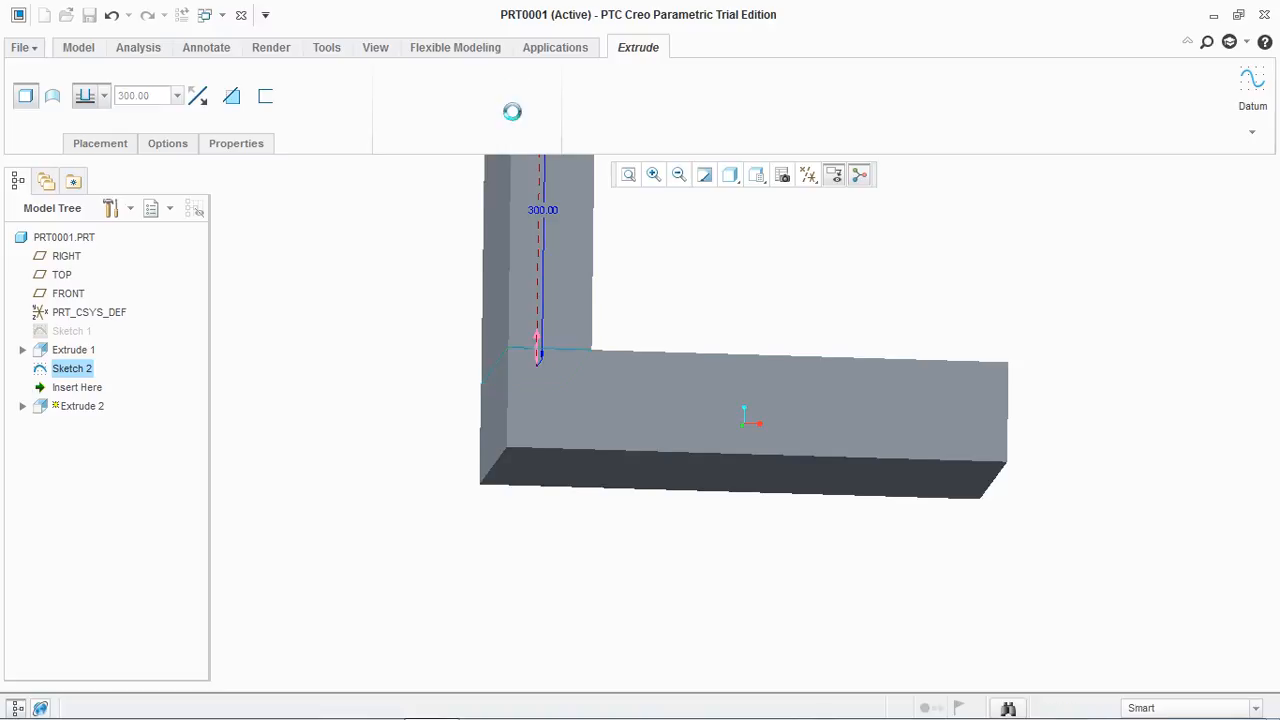
Place a linear hole on the base's upper face, offset about 121 from the rear long edge and about 214 from the free end edge.
{"action": "scroll", "coordinate": [326, 426], "scroll_direction": "up", "scroll_amount": 2}
{"action": "middle_click_drag", "start_coordinate": [323, 406], "coordinate": [222, 537]}
{"action": "middle_click_drag", "start_coordinate": [357, 251], "coordinate": [266, 349]}
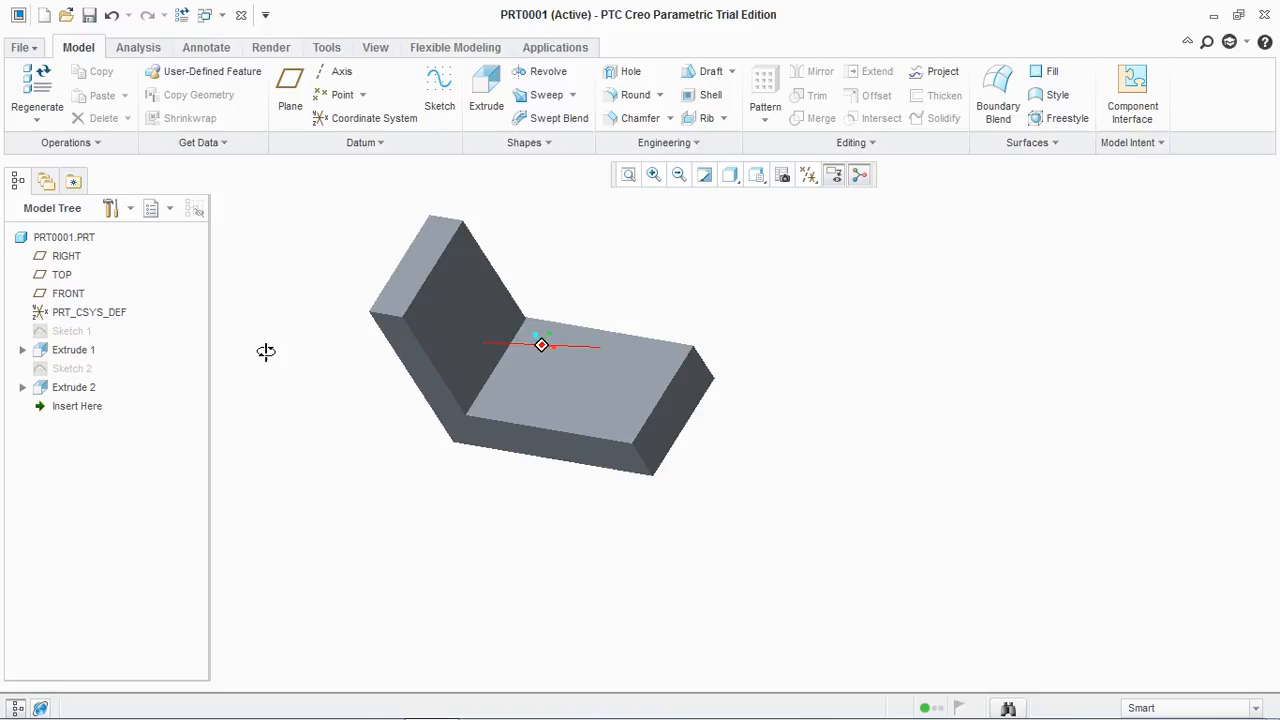
{"action": "left_click", "coordinate": [630, 72]}
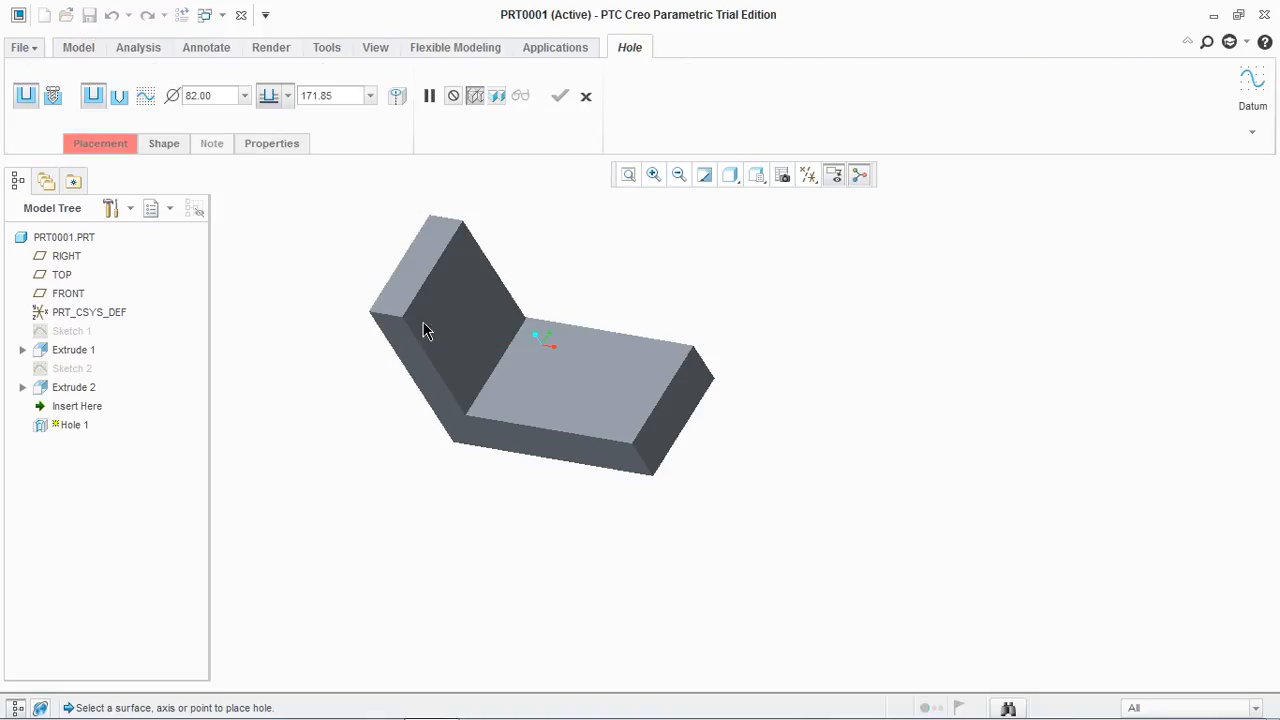
{"action": "left_click", "coordinate": [106, 140]}
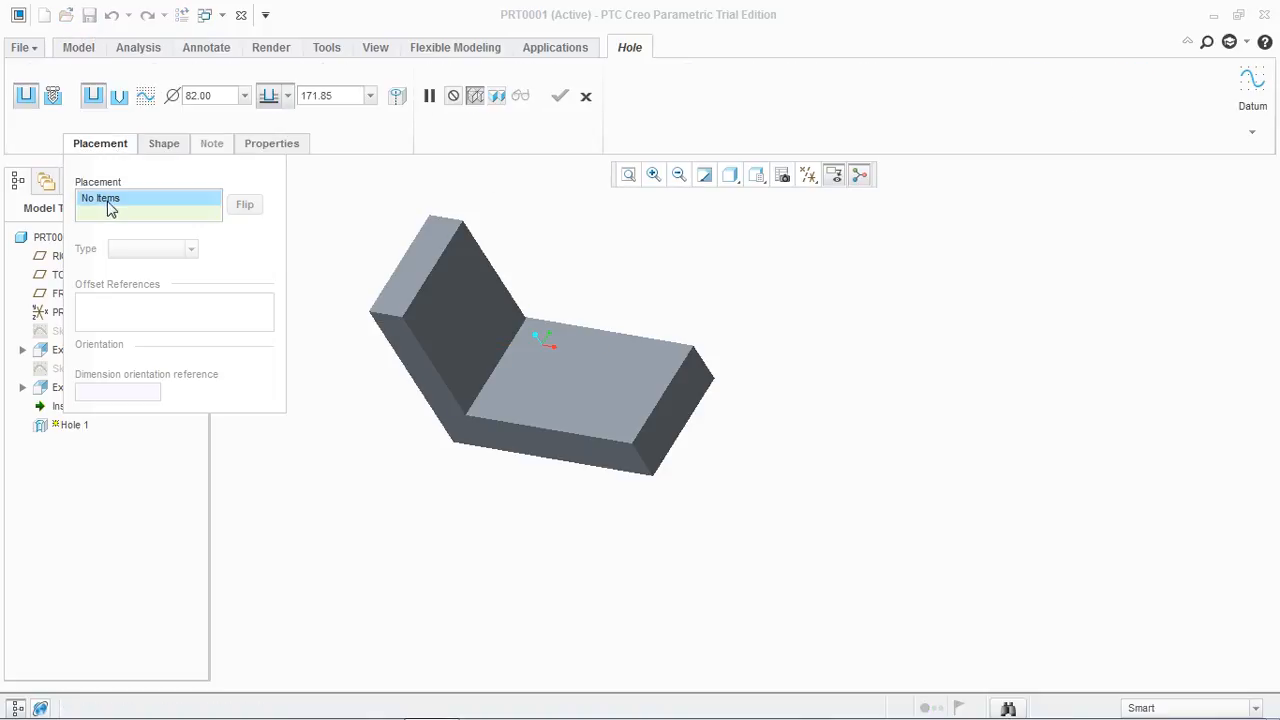
{"action": "scroll", "coordinate": [534, 351], "scroll_direction": "down", "scroll_amount": 4}
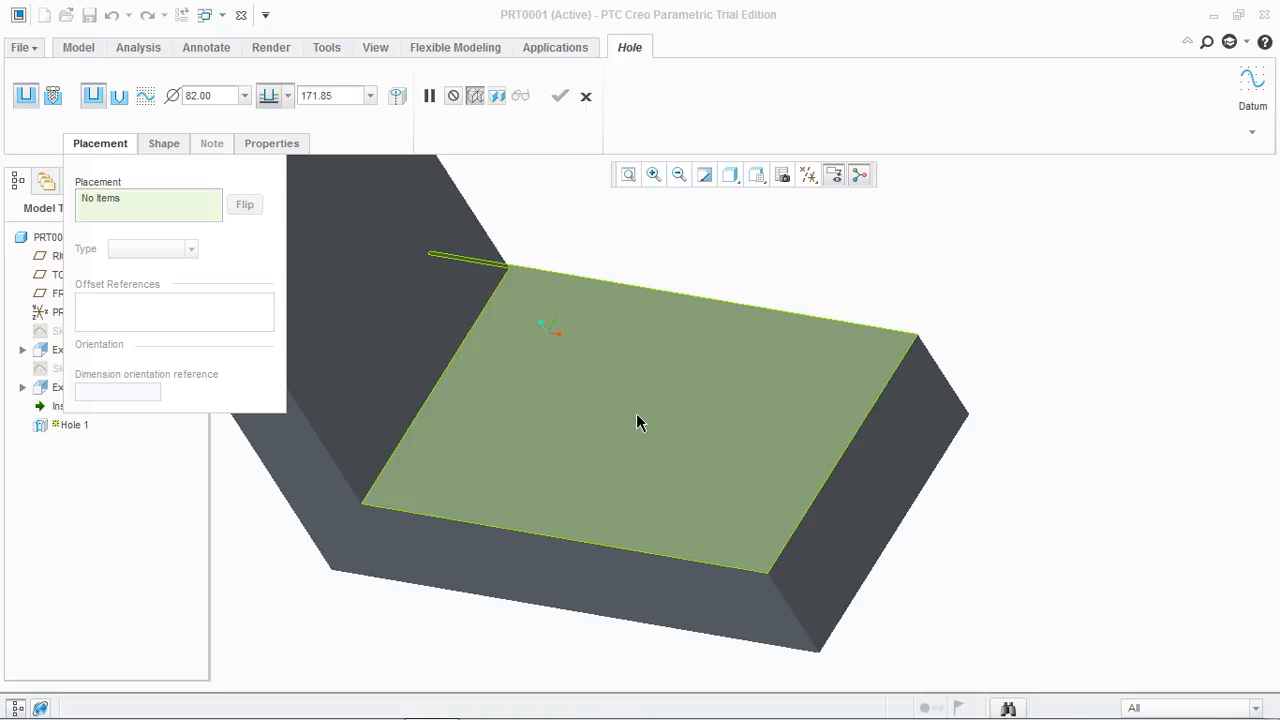
{"action": "left_click", "coordinate": [637, 414]}
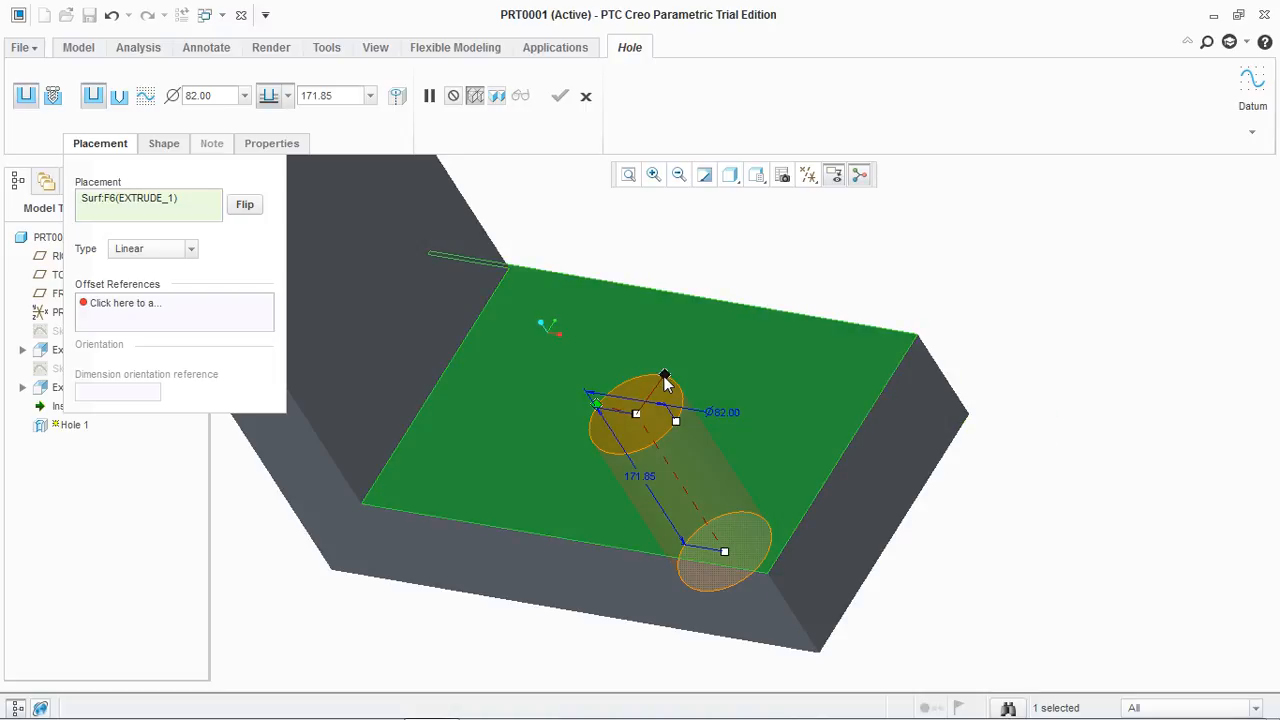
{"action": "left_click_drag", "start_coordinate": [665, 380], "coordinate": [708, 301]}
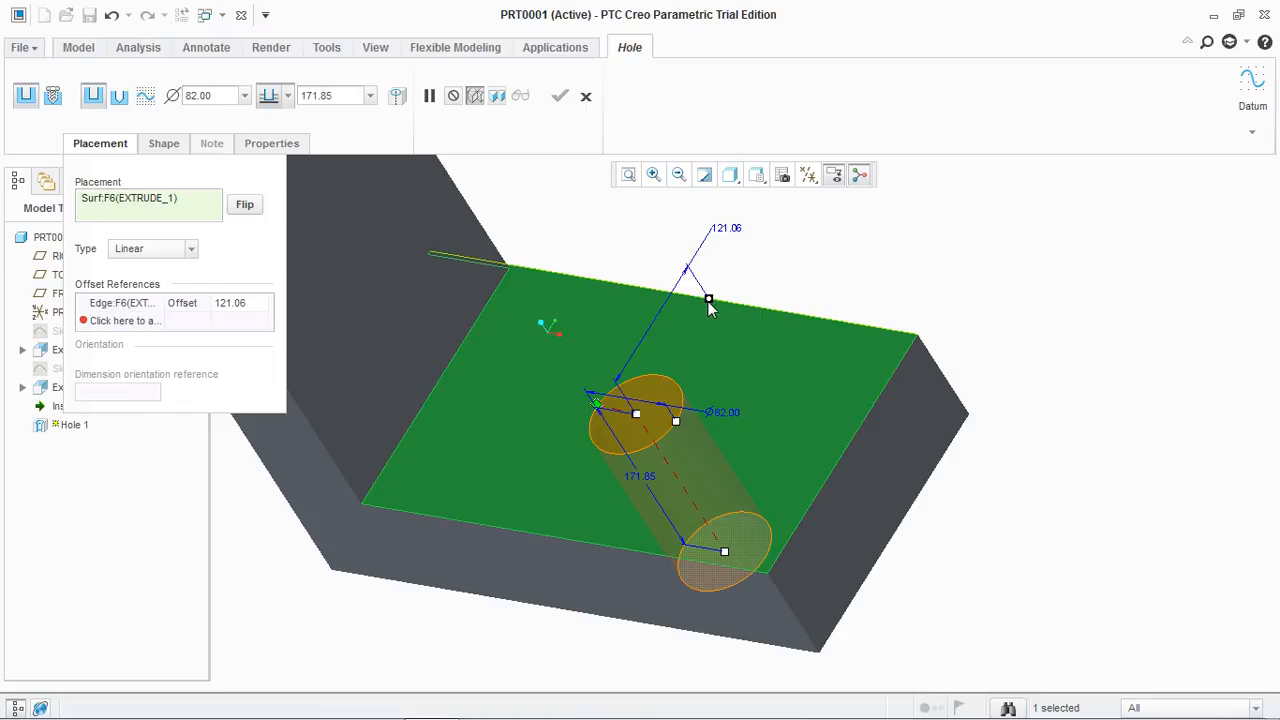
{"action": "left_click_drag", "start_coordinate": [598, 406], "coordinate": [838, 456]}
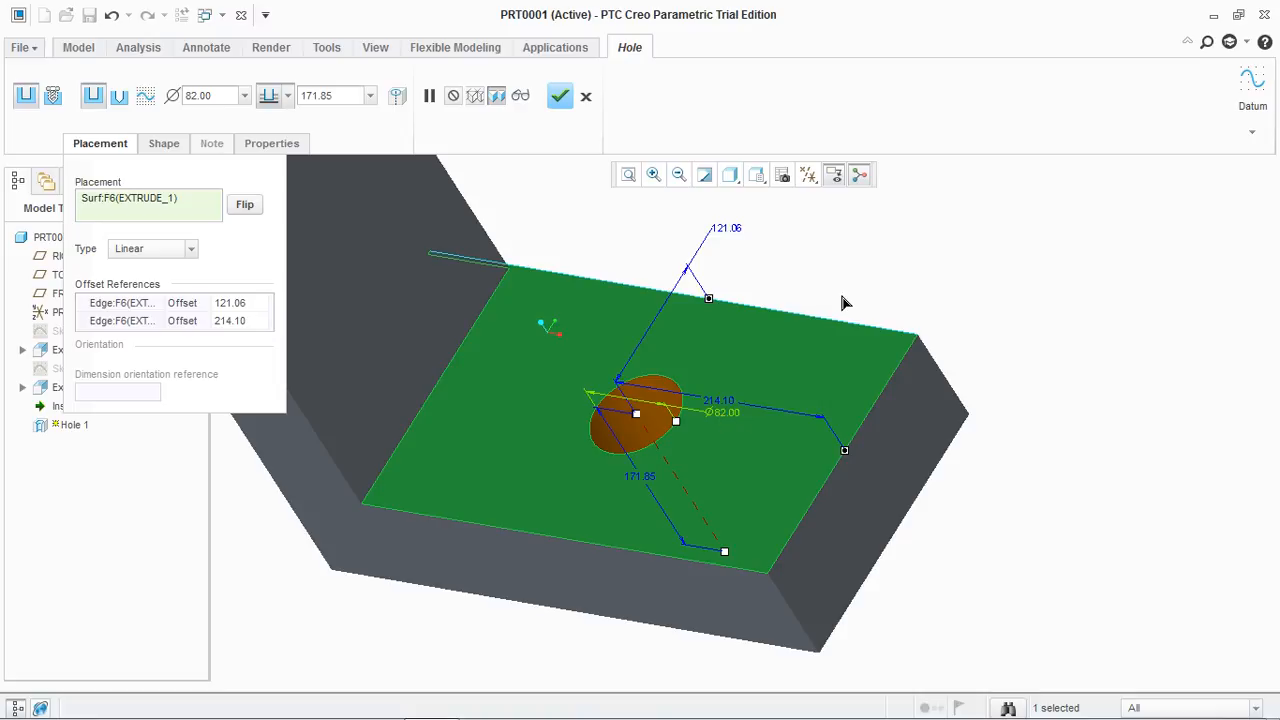
Set the hole's diameter to 100.
{"action": "double_click", "coordinate": [725, 413]}
{"action": "type", "text": "100"}
{"action": "key", "text": "Return"}
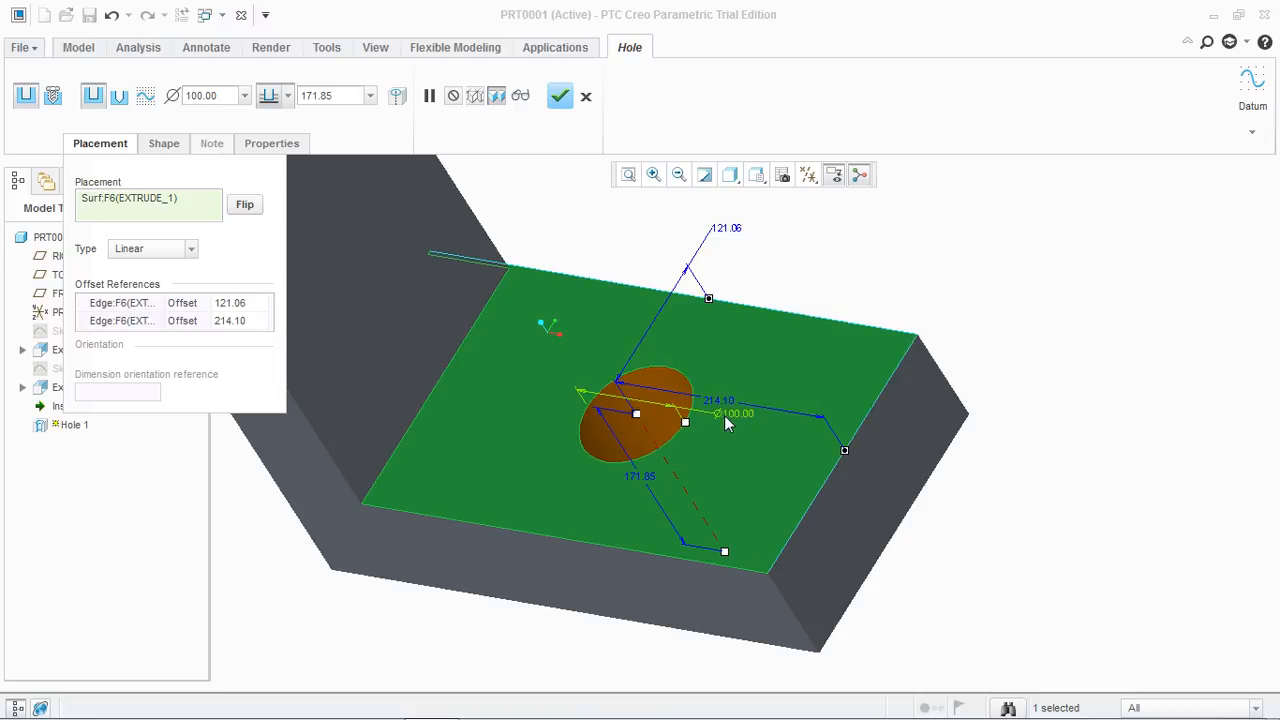
Set the hole's blind depth to 180.
{"action": "double_click", "coordinate": [639, 476]}
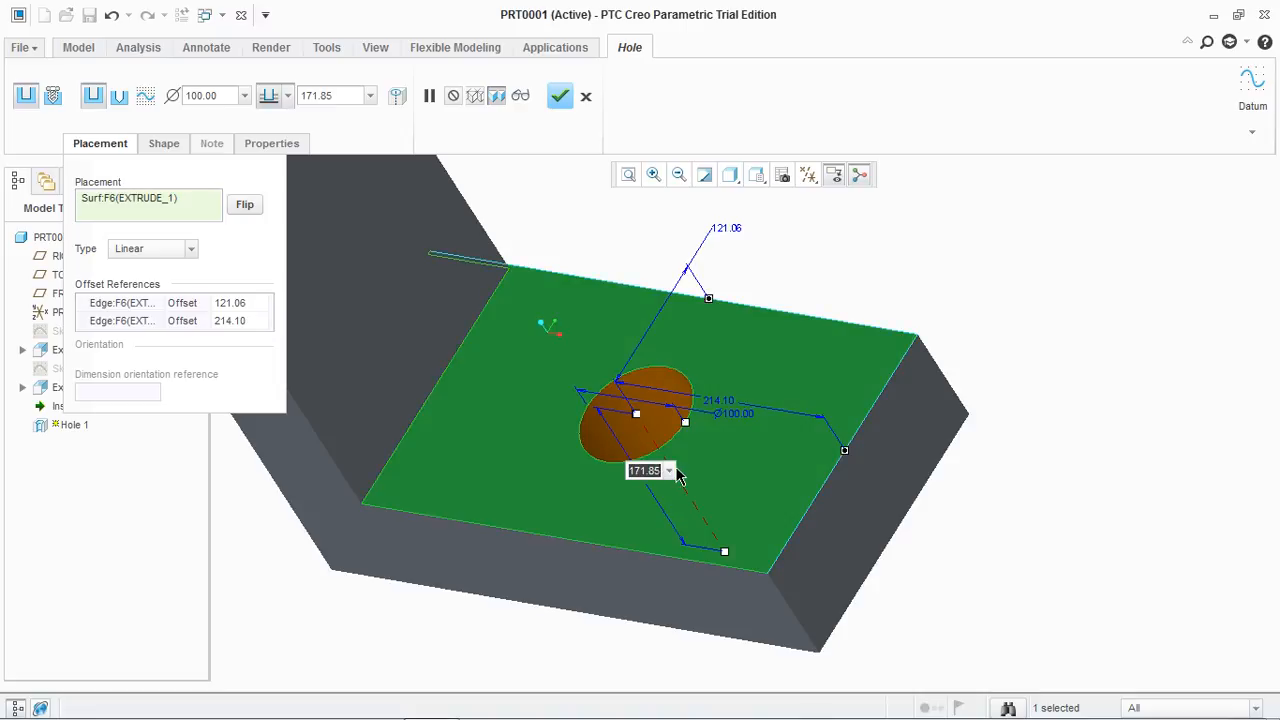
{"action": "left_click", "coordinate": [670, 470]}
{"action": "type", "text": "180"}
{"action": "key", "text": "Return"}
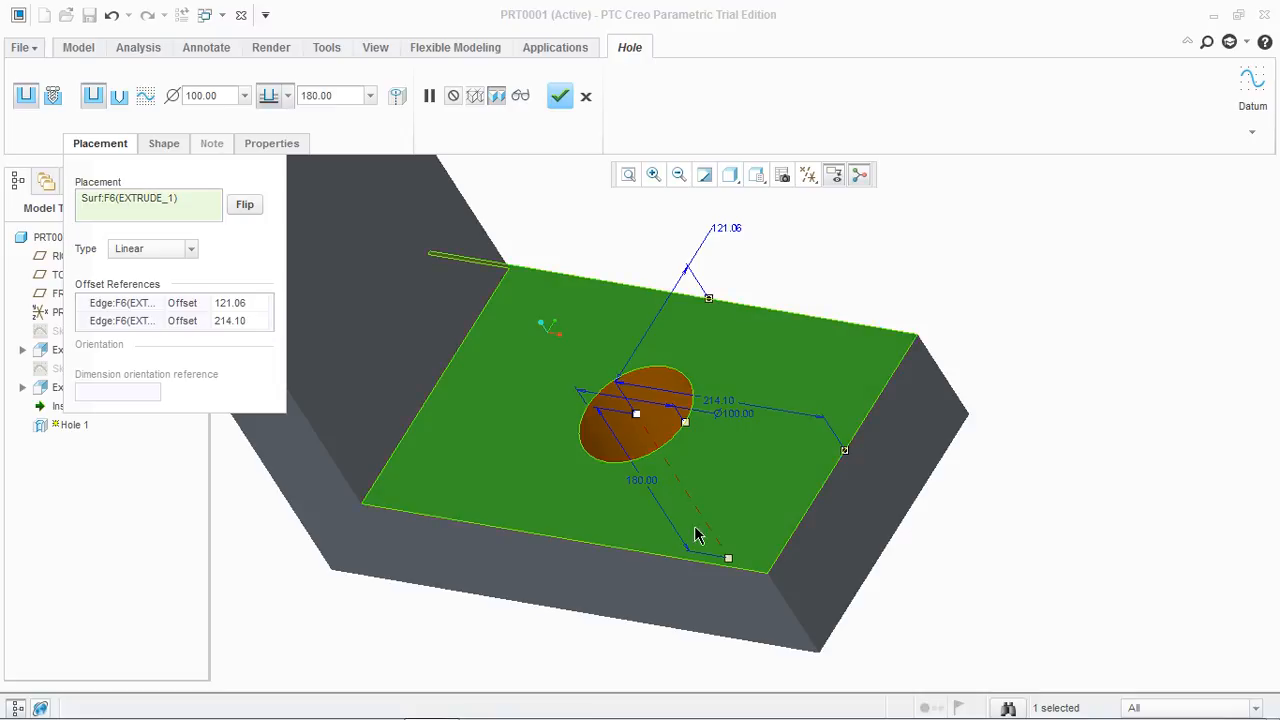
Change the hole's depth option to Through All.
{"action": "right_click", "coordinate": [728, 559]}
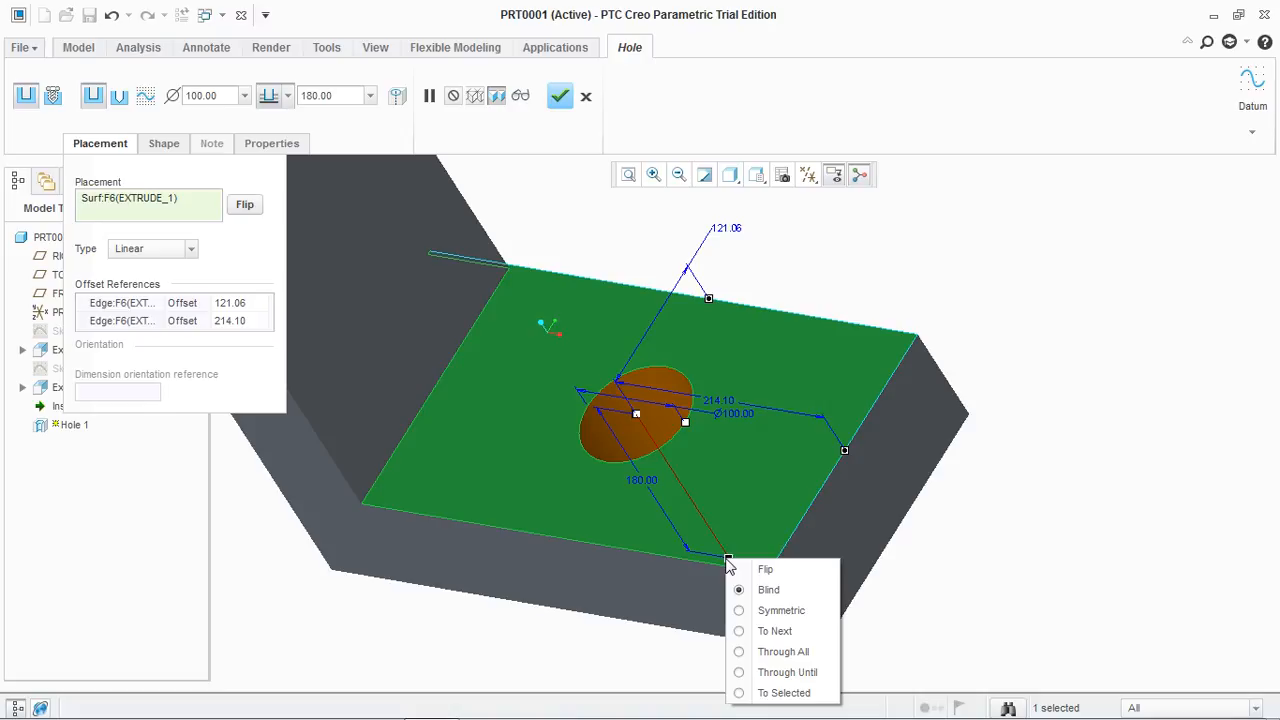
{"action": "left_click", "coordinate": [744, 652]}
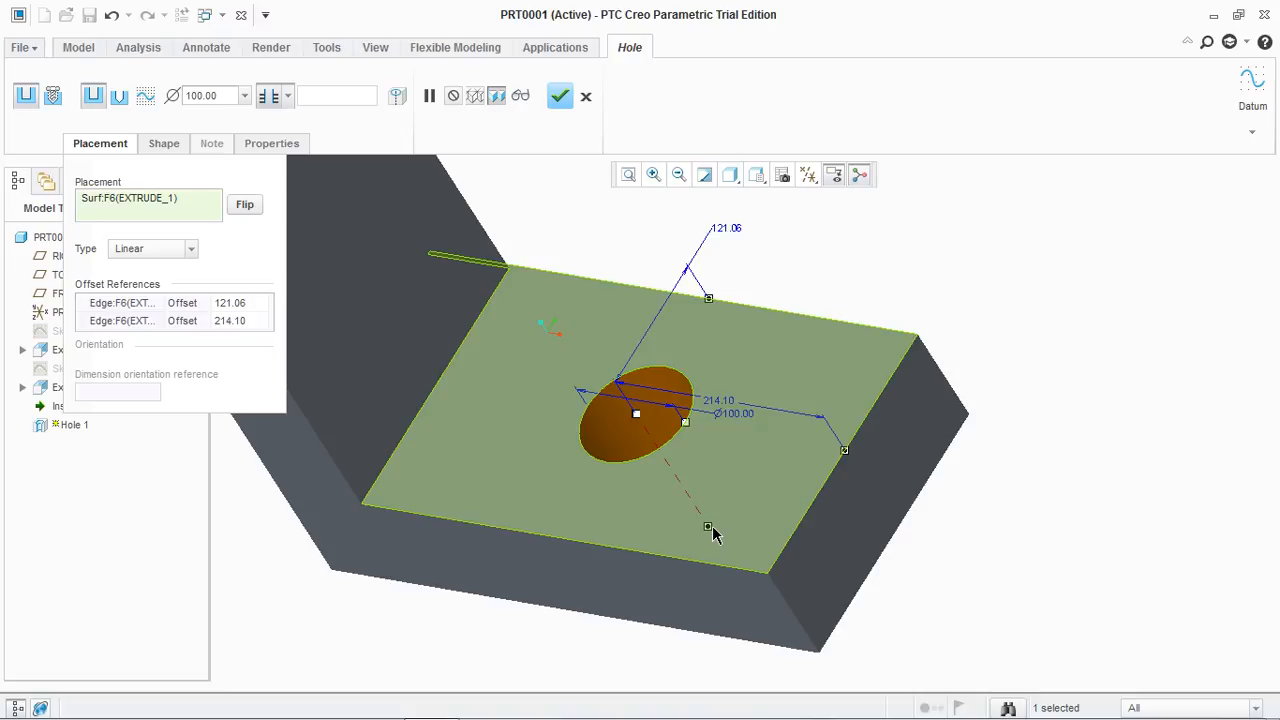
{"action": "right_click", "coordinate": [709, 528]}
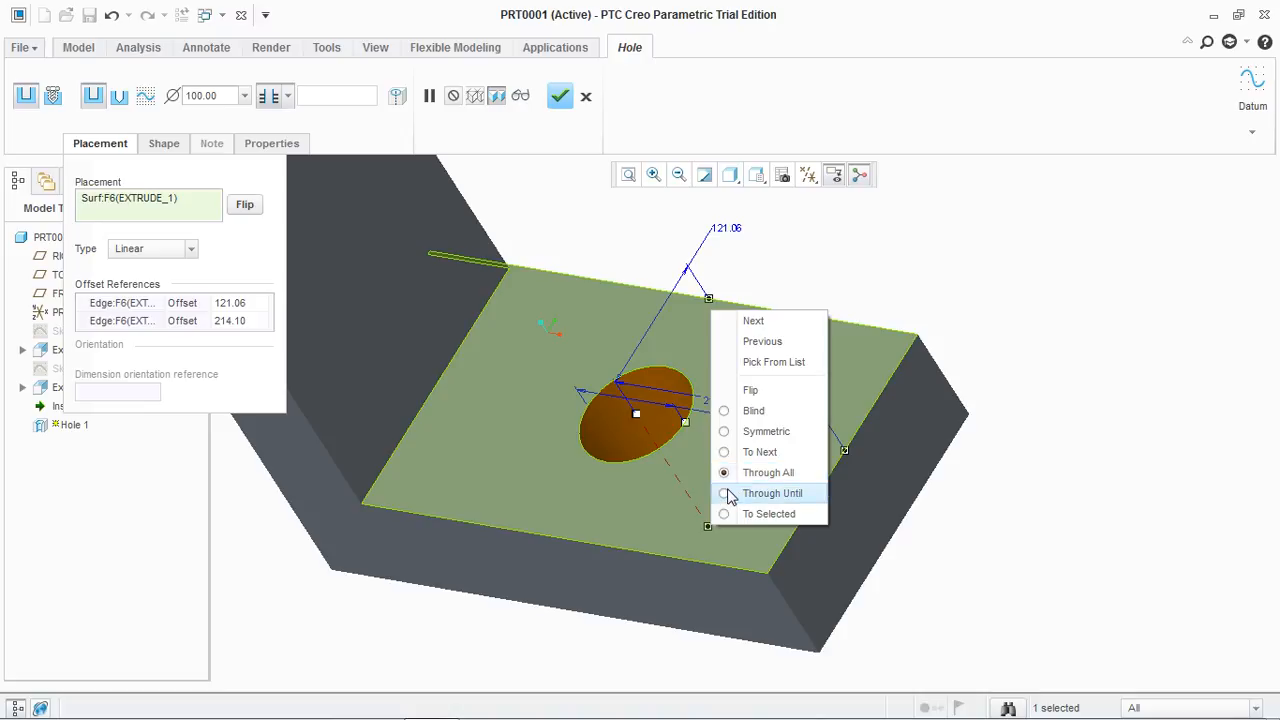
{"action": "left_click", "coordinate": [1032, 496]}
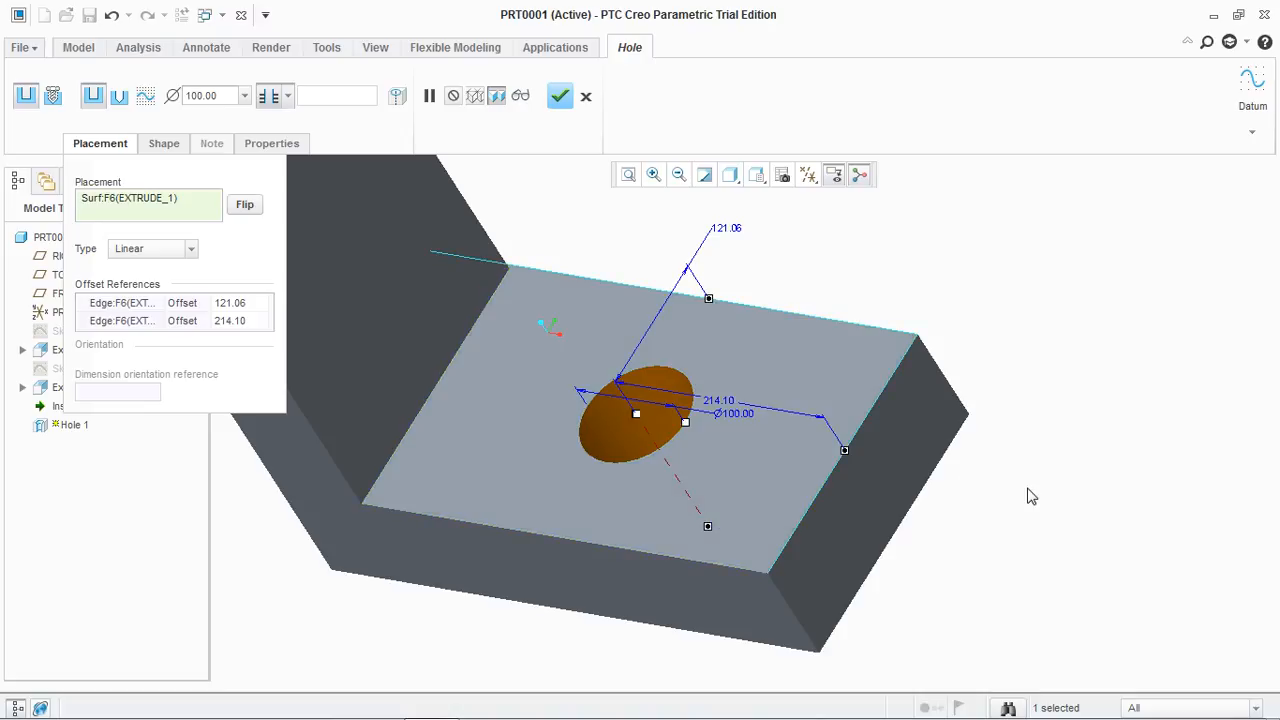
Complete the 100-diameter through-all hole in the bracket's base.
{"action": "middle_click_drag", "start_coordinate": [1018, 507], "coordinate": [1050, 543]}
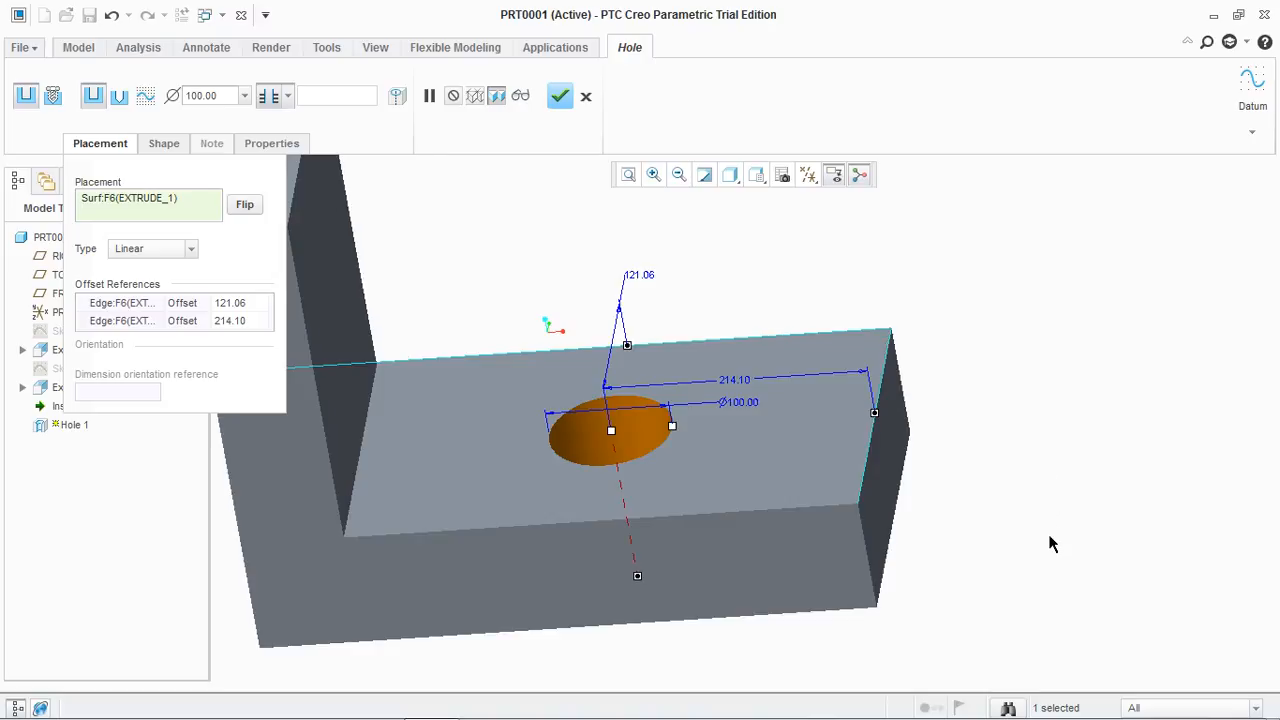
{"action": "middle_click", "coordinate": [1050, 592]}
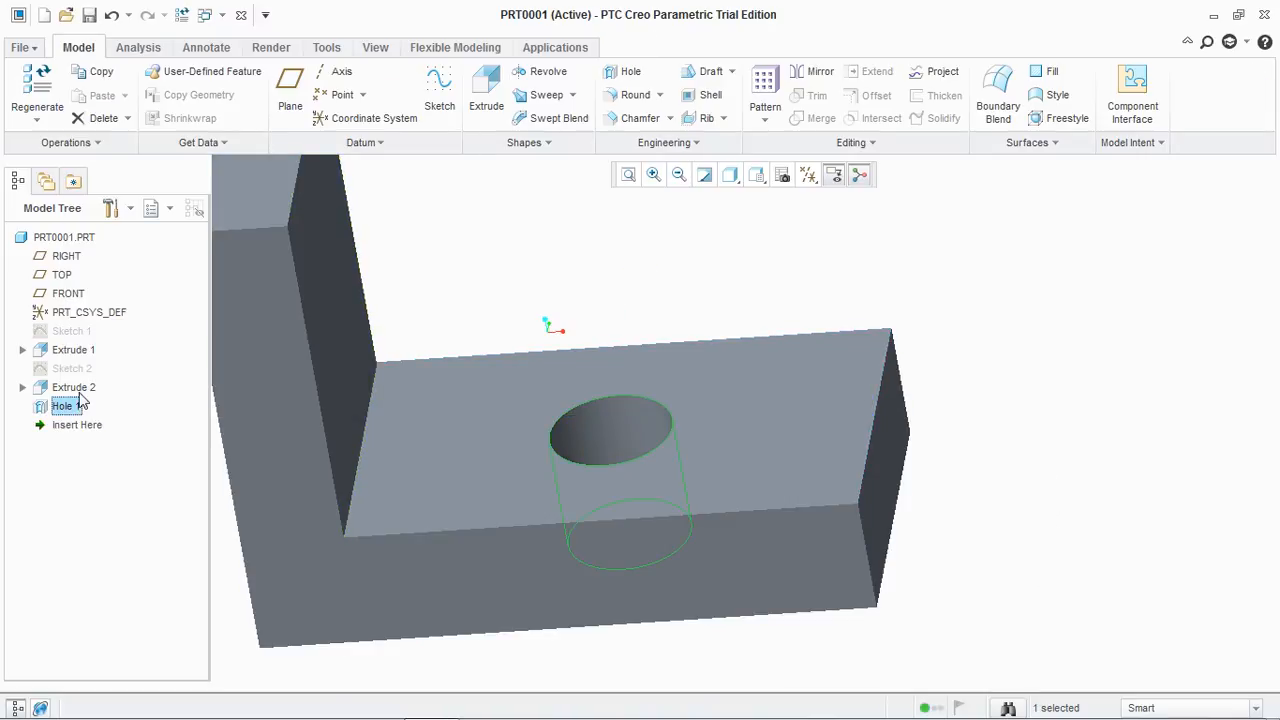
Redefine Hole 1 to use the standard drill hole profile and add a countersink.
{"action": "right_click", "coordinate": [82, 400]}
{"action": "left_click", "coordinate": [136, 100]}
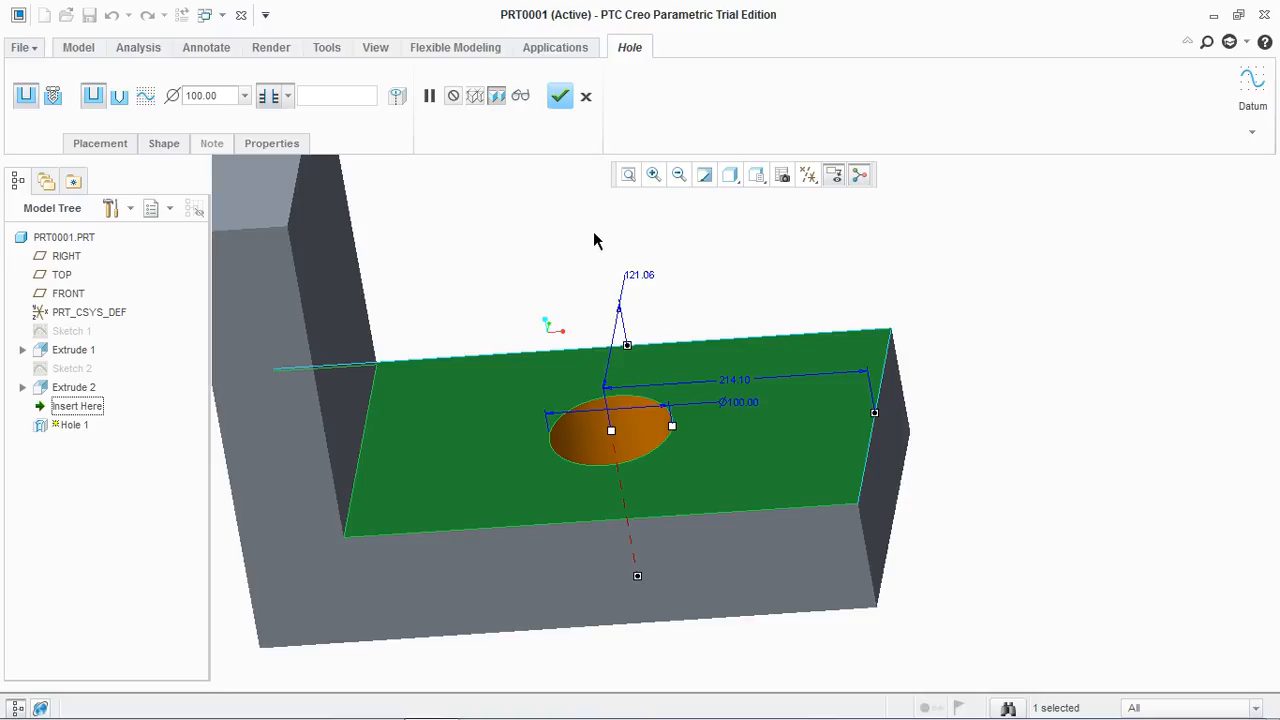
{"action": "scroll", "coordinate": [755, 308], "scroll_direction": "up", "scroll_amount": 1}
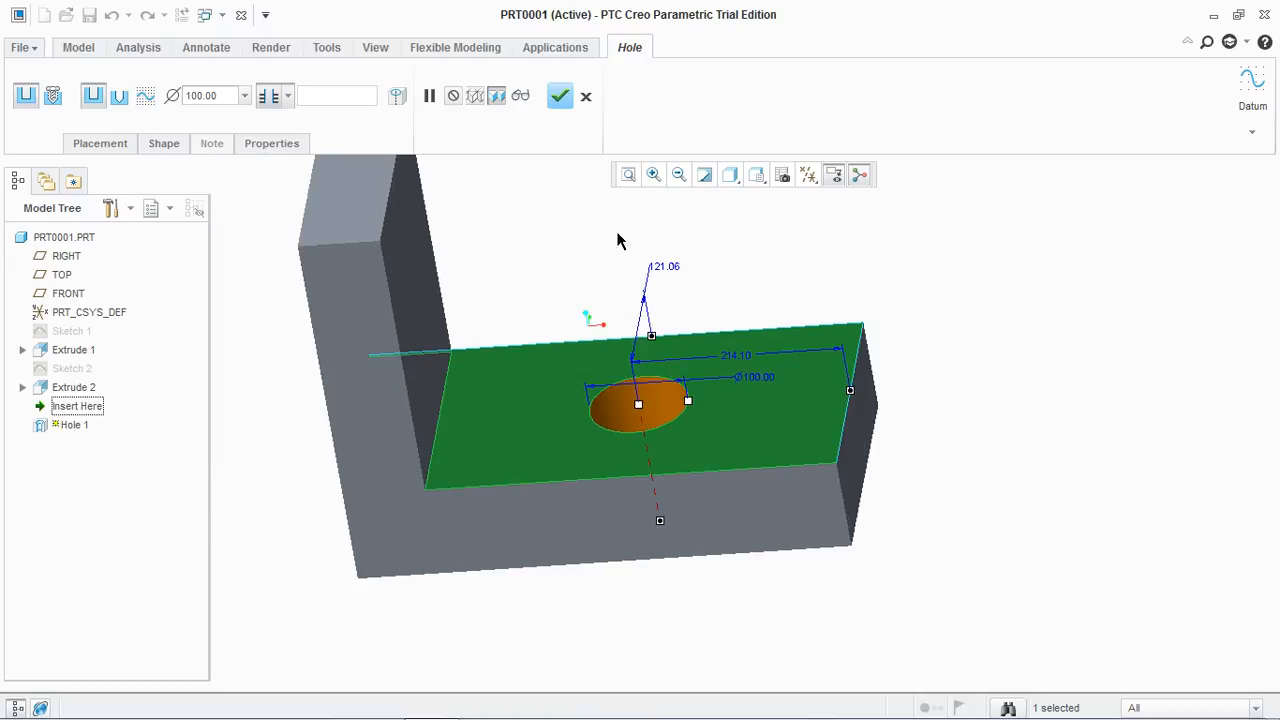
{"action": "scroll", "coordinate": [586, 229], "scroll_direction": "down", "scroll_amount": 1}
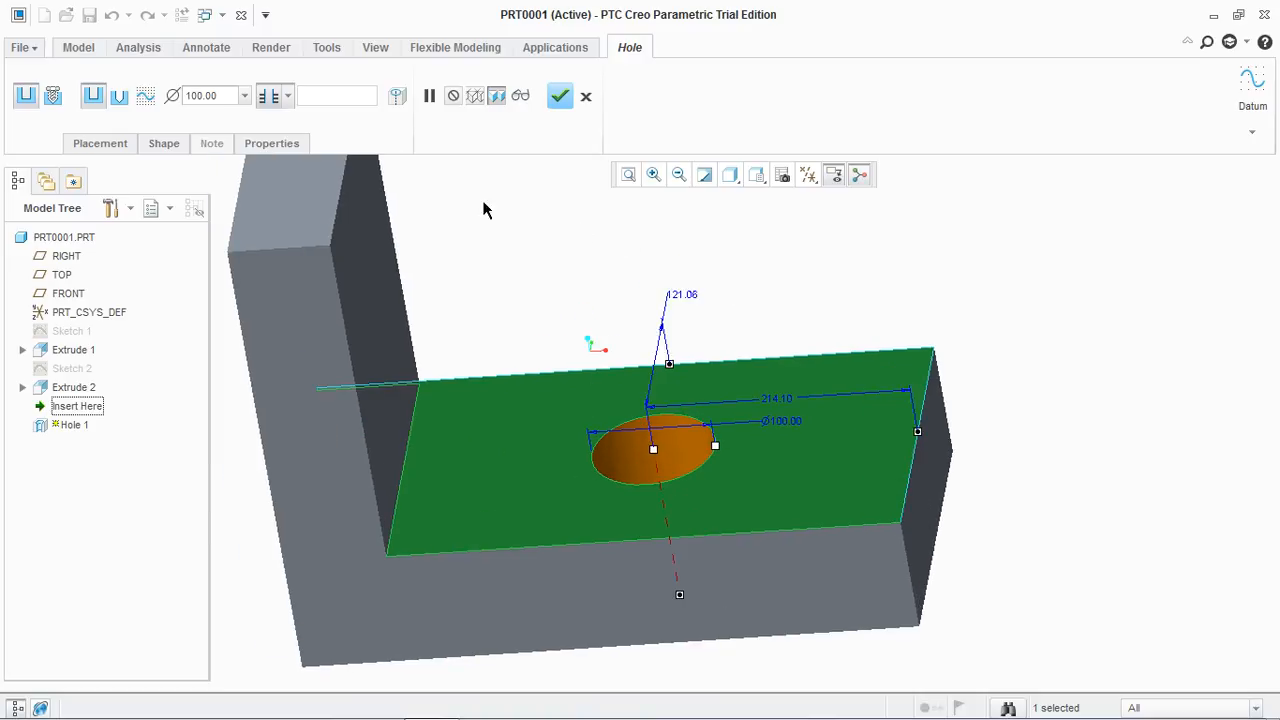
{"action": "left_click", "coordinate": [153, 147]}
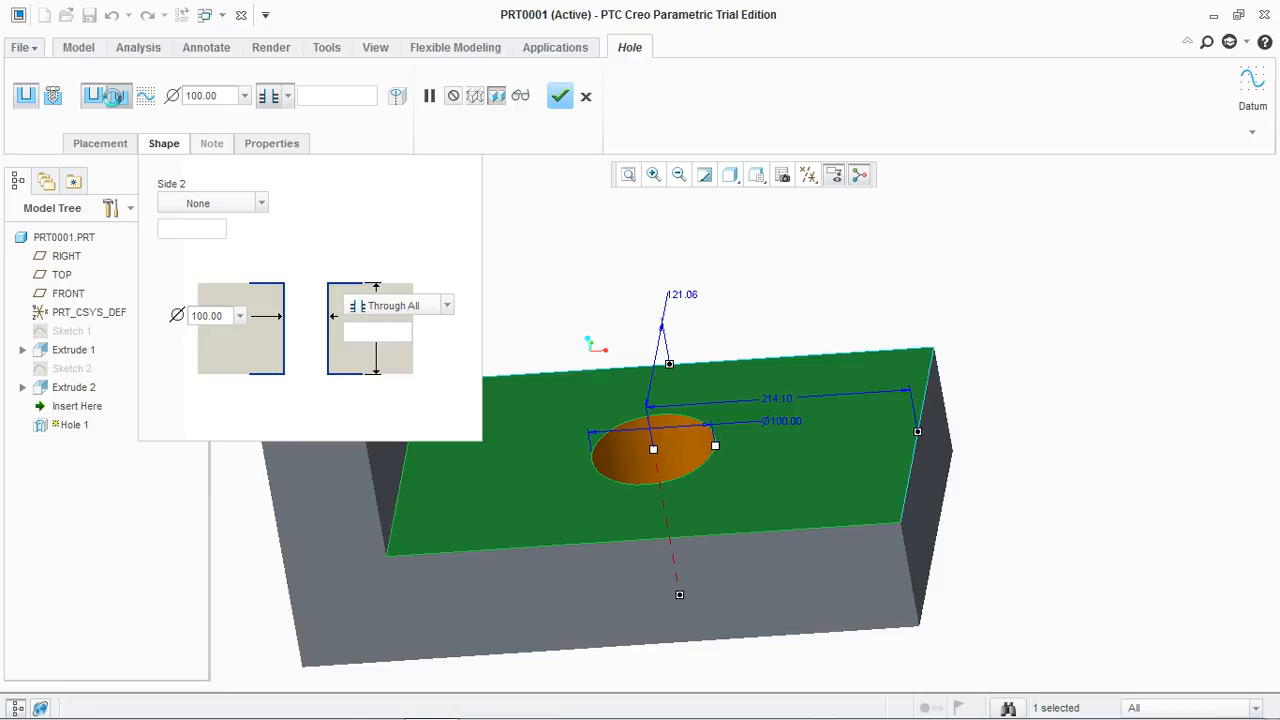
{"action": "left_click", "coordinate": [119, 99]}
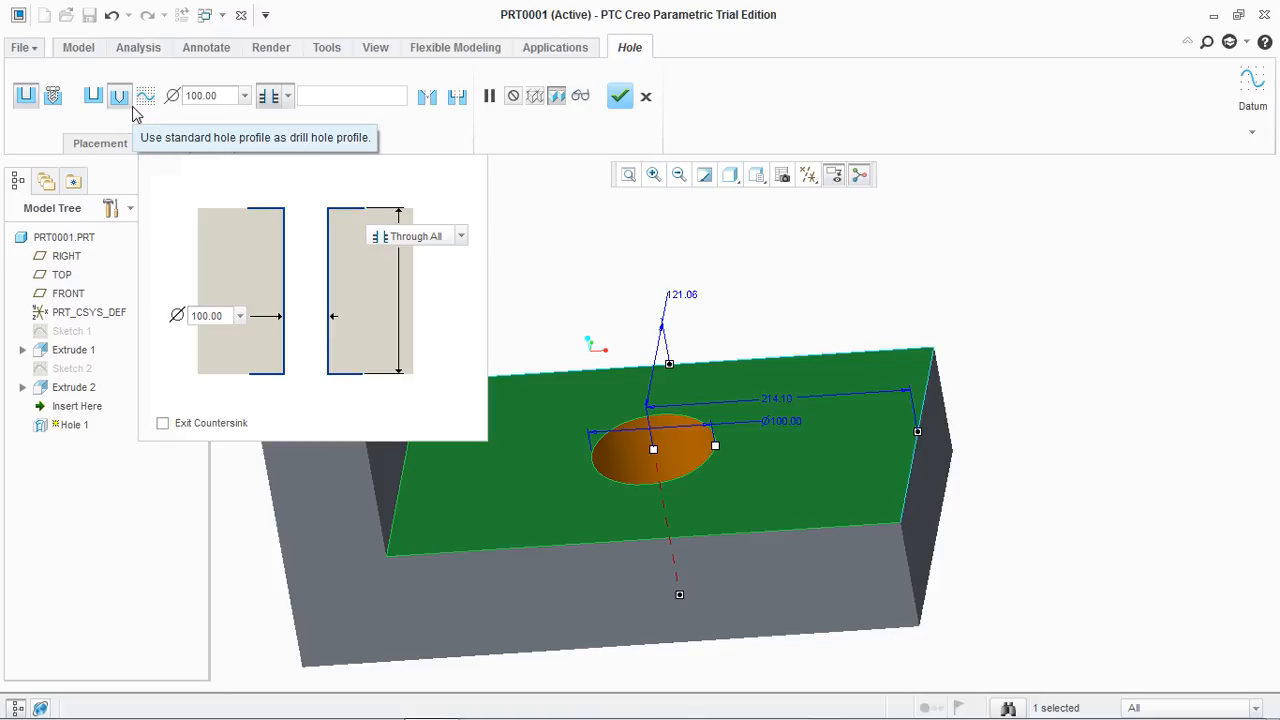
{"action": "left_click", "coordinate": [427, 96]}
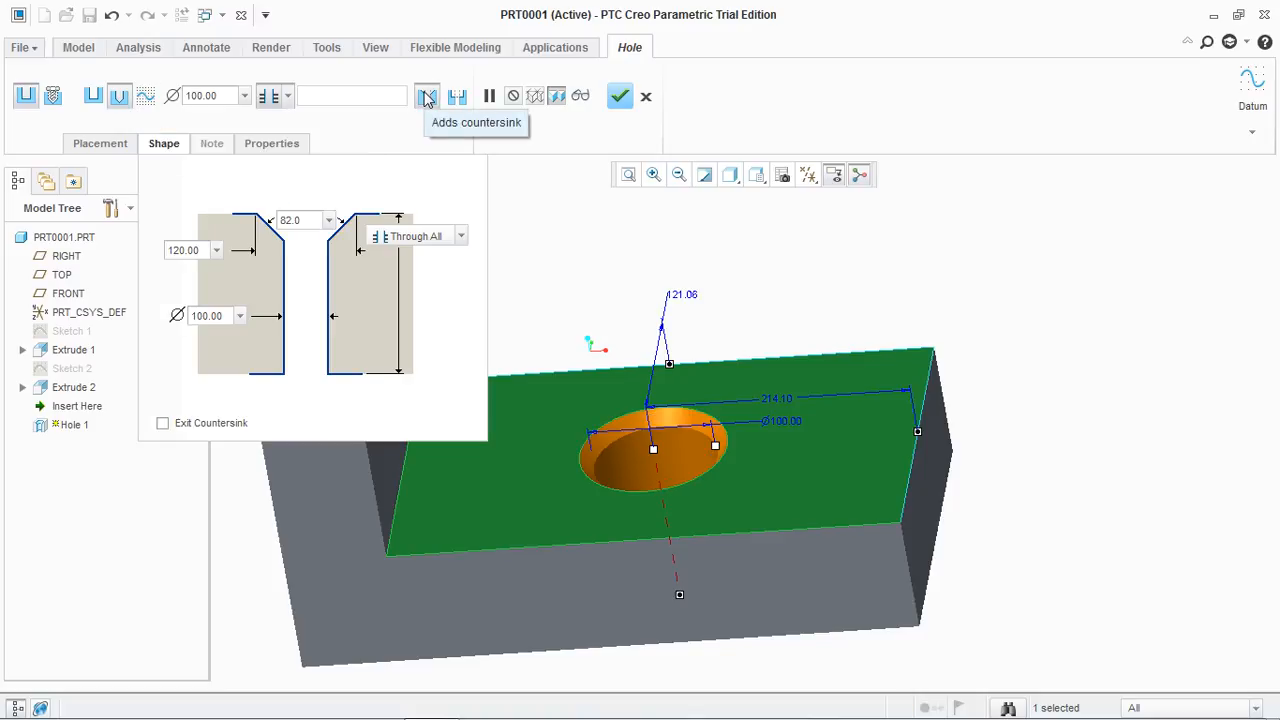
Set the hole's countersink angle to 80 degrees, leaving the exit countersink off.
{"action": "left_click", "coordinate": [302, 219]}
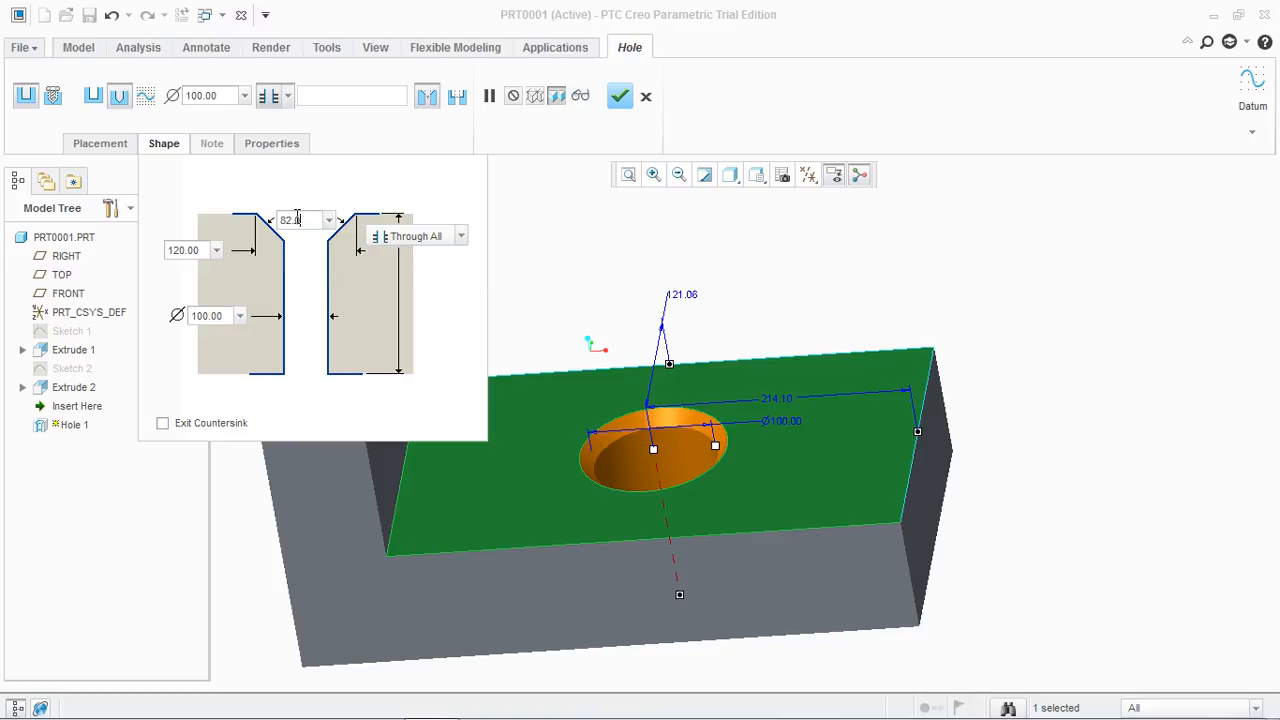
{"action": "left_click_drag", "start_coordinate": [297, 218], "coordinate": [277, 217]}
{"action": "type", "text": "80.0"}
{"action": "left_click", "coordinate": [163, 424]}
{"action": "left_click", "coordinate": [163, 424]}
{"action": "scroll", "coordinate": [577, 369], "scroll_direction": "down", "scroll_amount": 2}
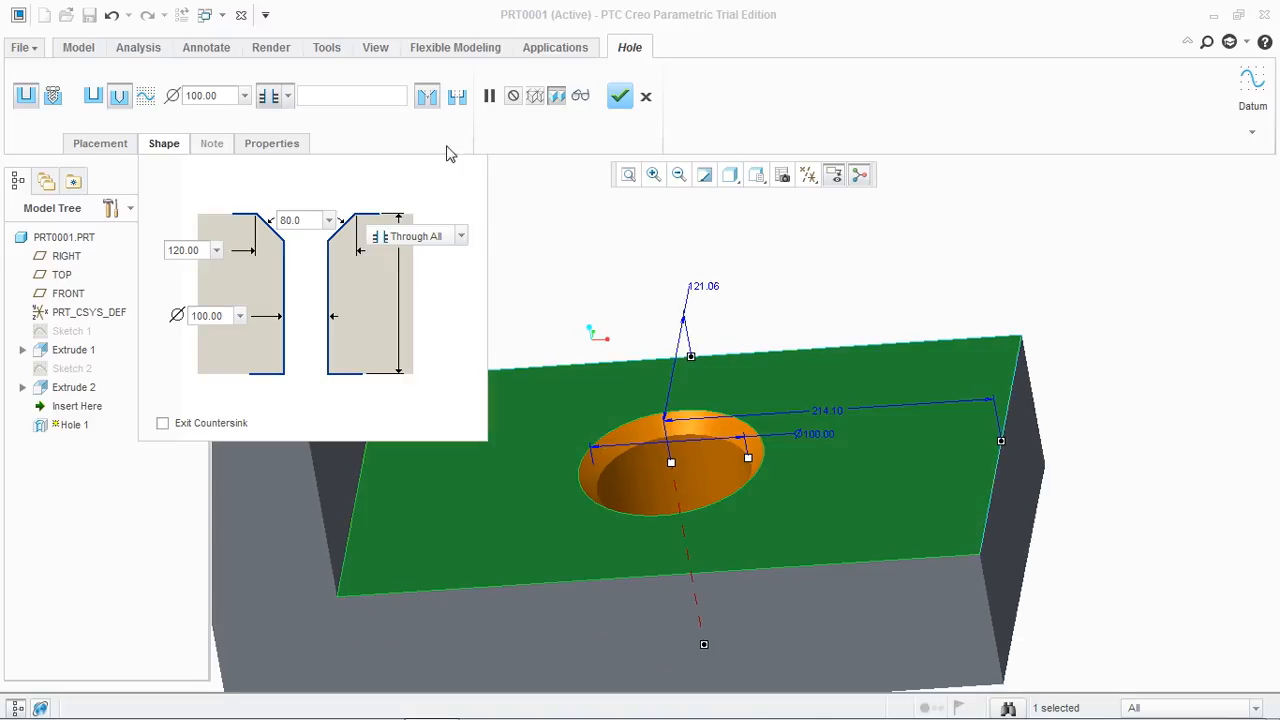
Add a counterbore to the hole and set its depth to 20.
{"action": "left_click", "coordinate": [457, 96]}
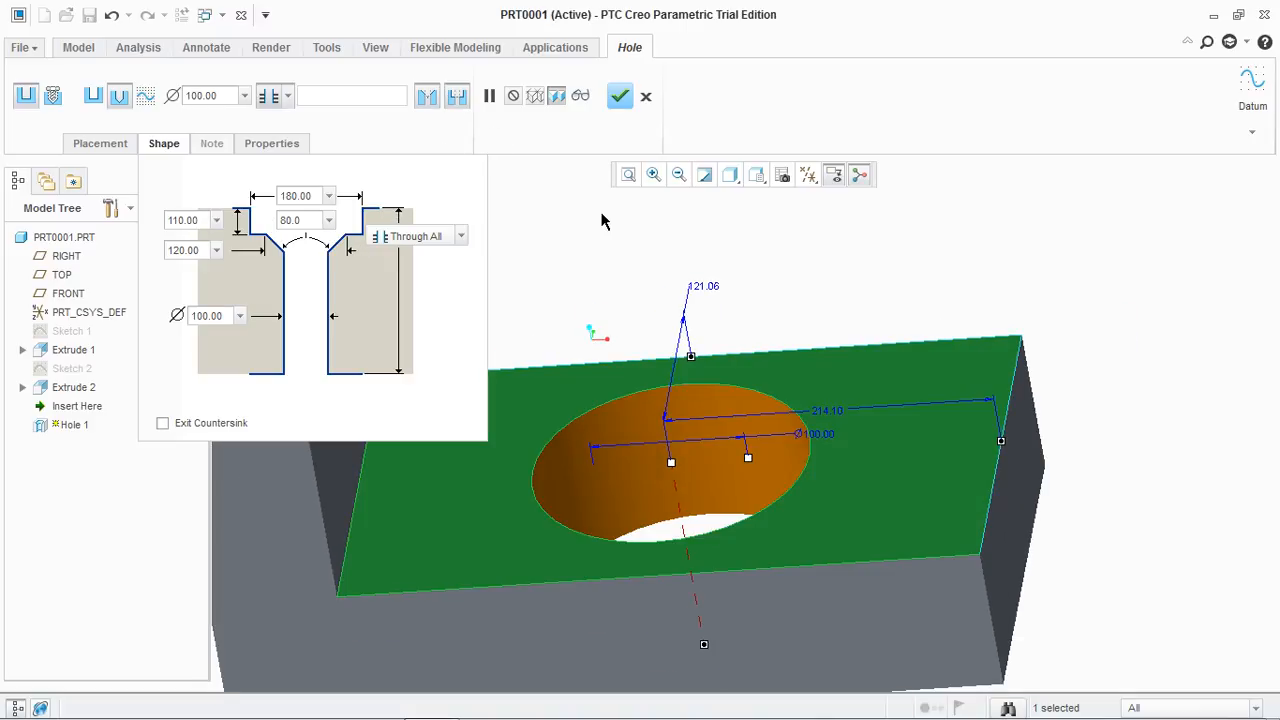
{"action": "mouse_move", "coordinate": [606, 217]}
{"action": "middle_mouse_down"}
{"action": "mouse_move", "coordinate": [605, 188]}
{"action": "mouse_move", "coordinate": [612, 213]}
{"action": "middle_mouse_up"}
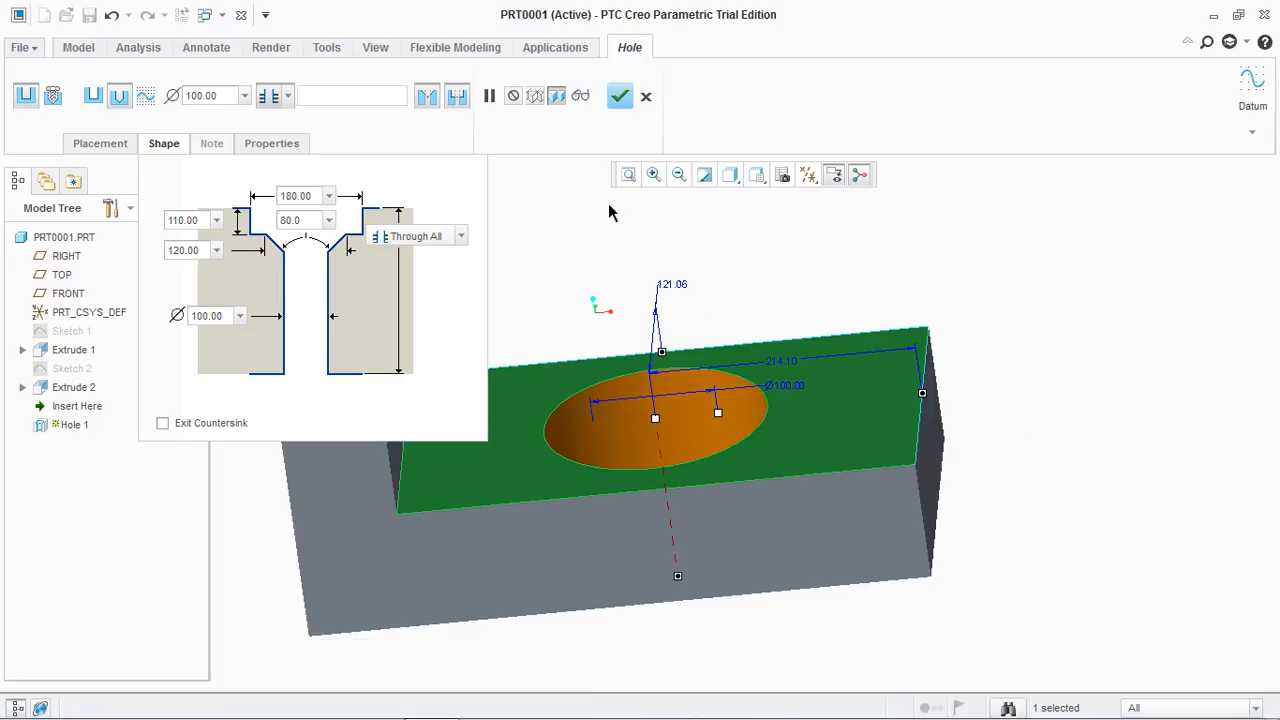
{"action": "left_click", "coordinate": [199, 220]}
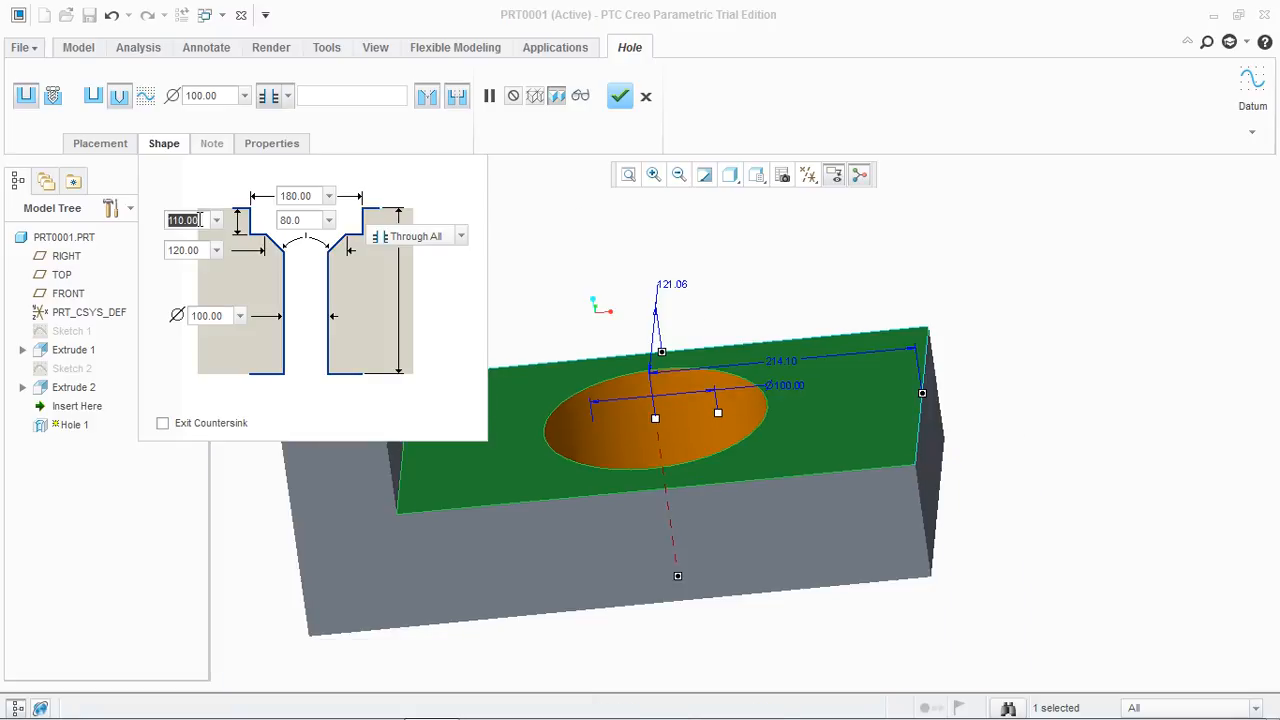
{"action": "type", "text": "20"}
{"action": "key", "text": "Return"}
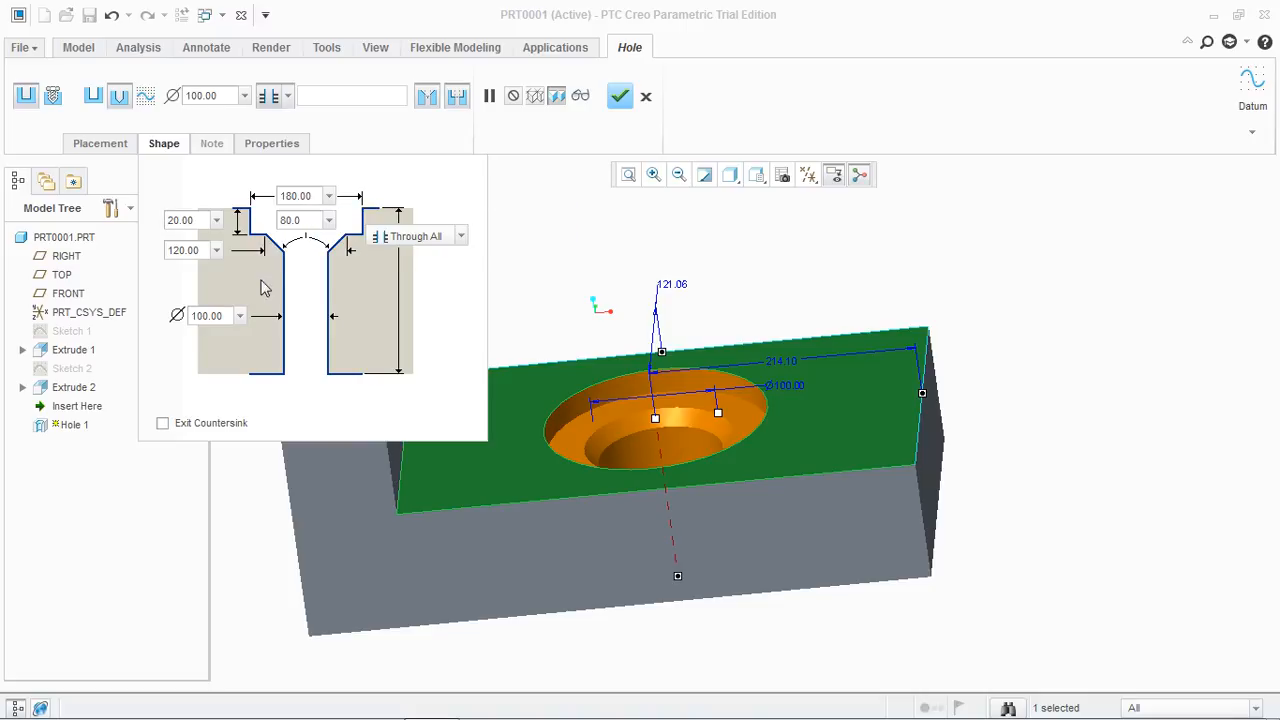
Set the drilled hole's diameter to 90 and complete the redefined hole.
{"action": "left_click", "coordinate": [228, 315]}
{"action": "type", "text": "90"}
{"action": "key", "text": "Return"}
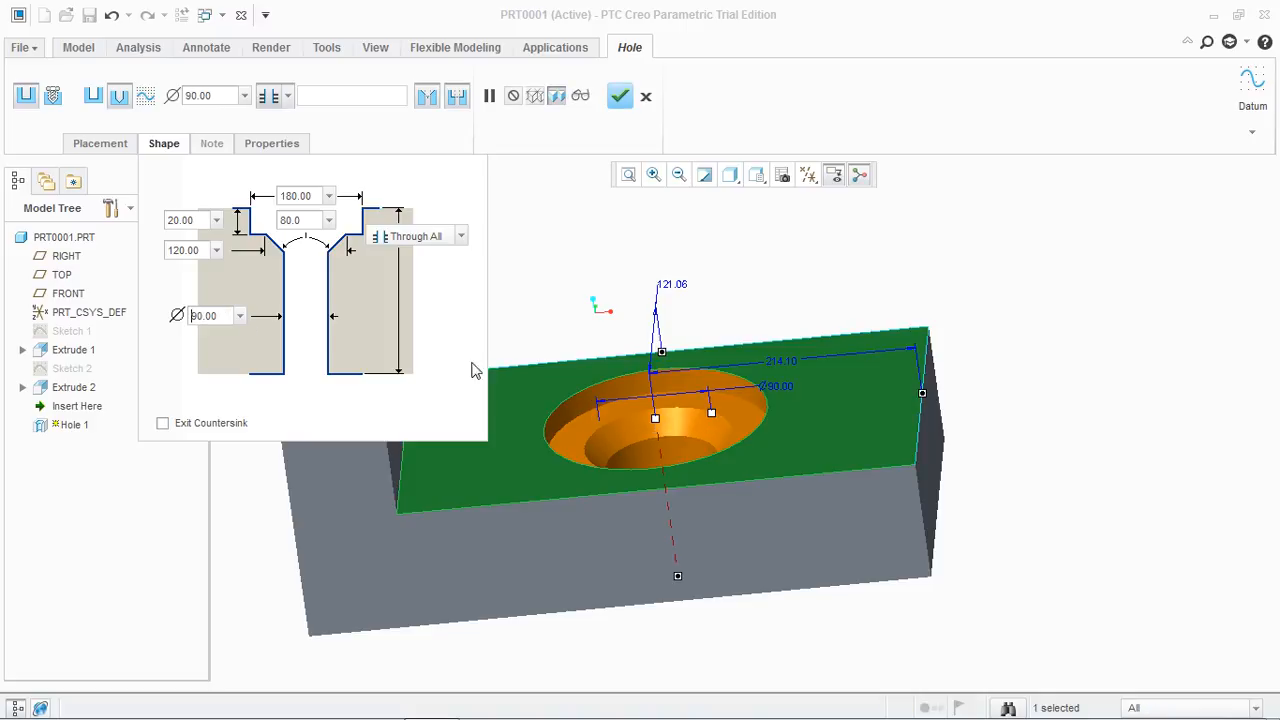
{"action": "left_click", "coordinate": [620, 96]}
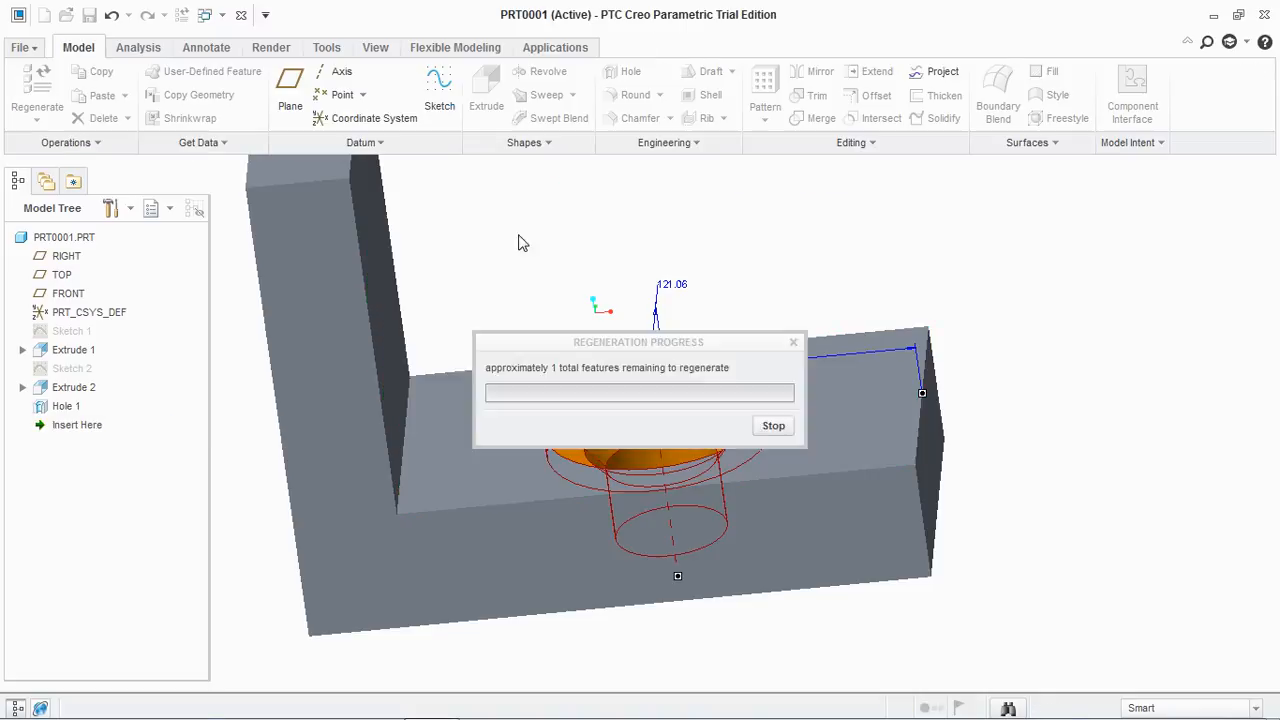
{"action": "mouse_move", "coordinate": [514, 271]}
{"action": "middle_mouse_down"}
{"action": "mouse_move", "coordinate": [502, 196]}
{"action": "mouse_move", "coordinate": [500, 314]}
{"action": "mouse_move", "coordinate": [466, 303]}
{"action": "mouse_move", "coordinate": [467, 270]}
{"action": "mouse_move", "coordinate": [494, 260]}
{"action": "mouse_move", "coordinate": [520, 280]}
{"action": "middle_mouse_up"}
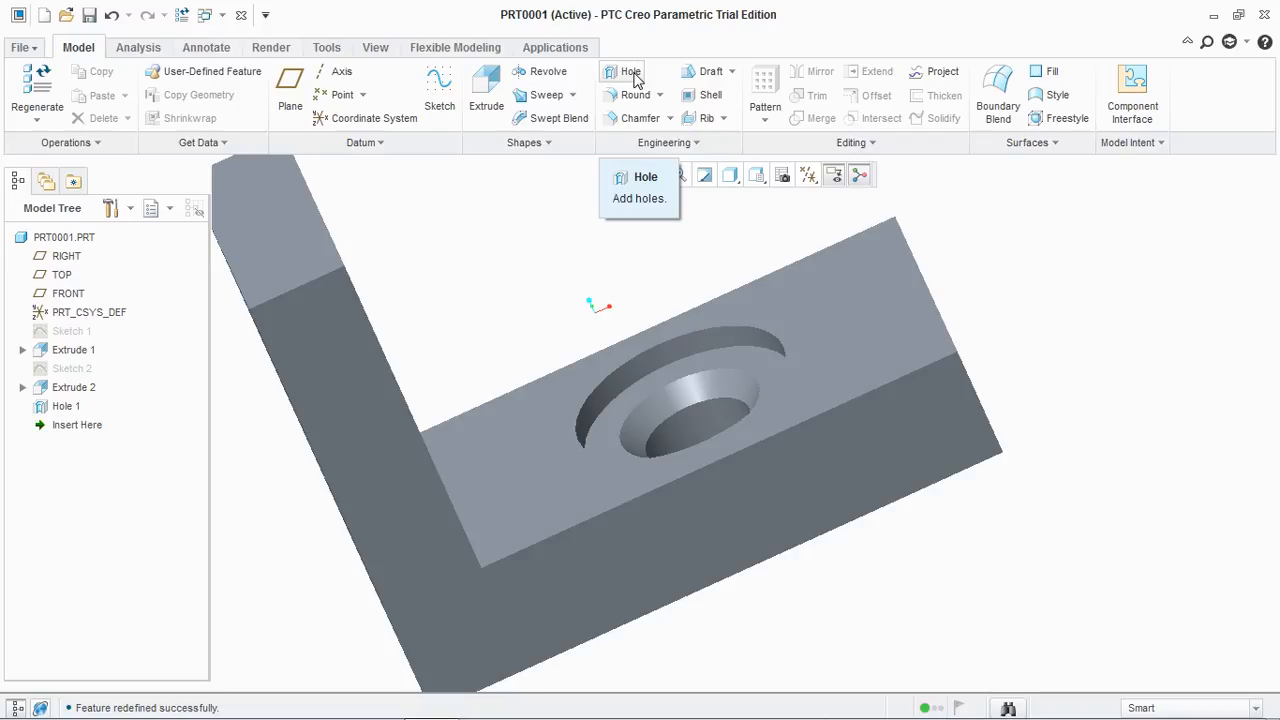
{"action": "scroll", "coordinate": [562, 318], "scroll_direction": "down", "scroll_amount": 2}
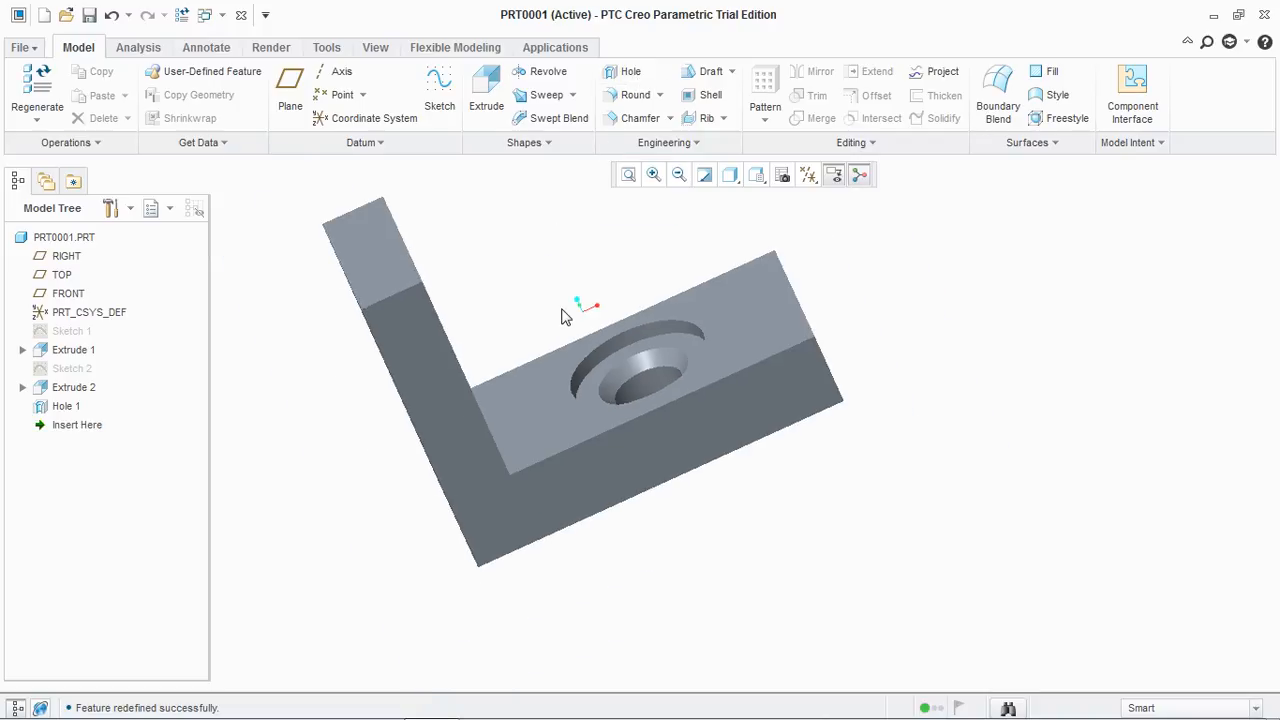
{"action": "middle_click_drag", "start_coordinate": [562, 304], "coordinate": [420, 340]}
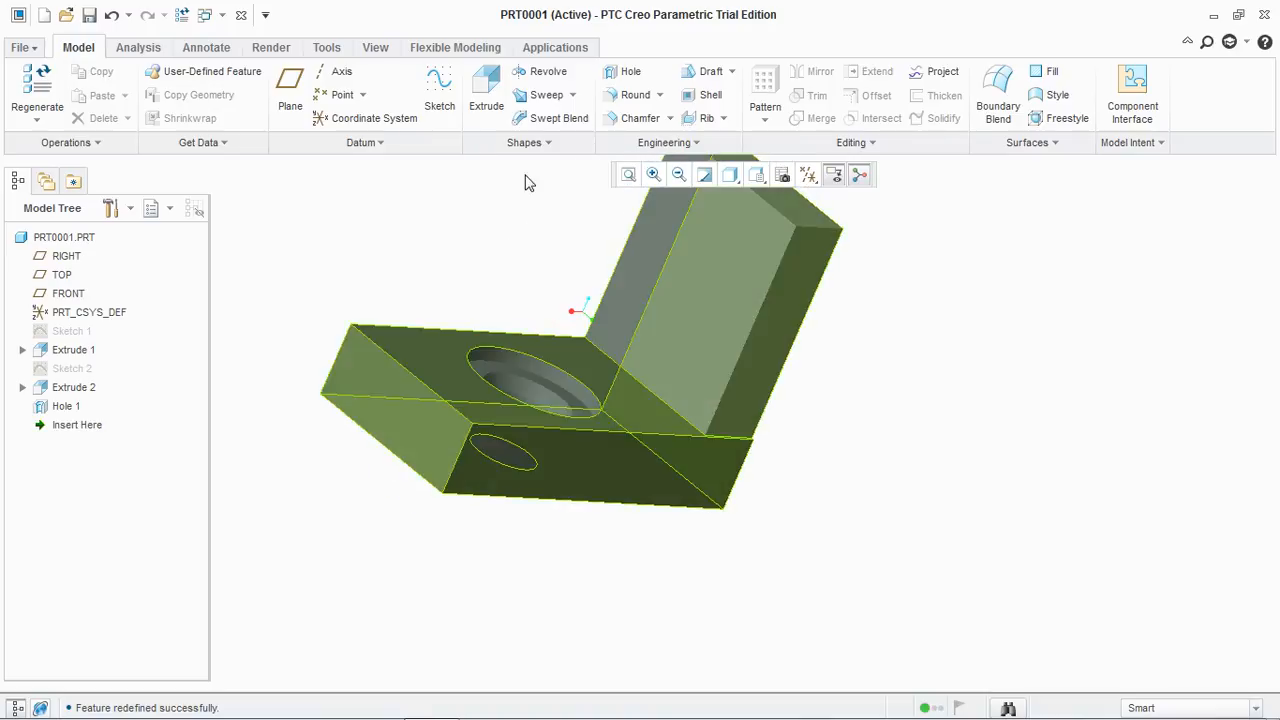
Start a round on the upper edge of the base's free end with a radius of 15.
{"action": "left_click", "coordinate": [635, 94]}
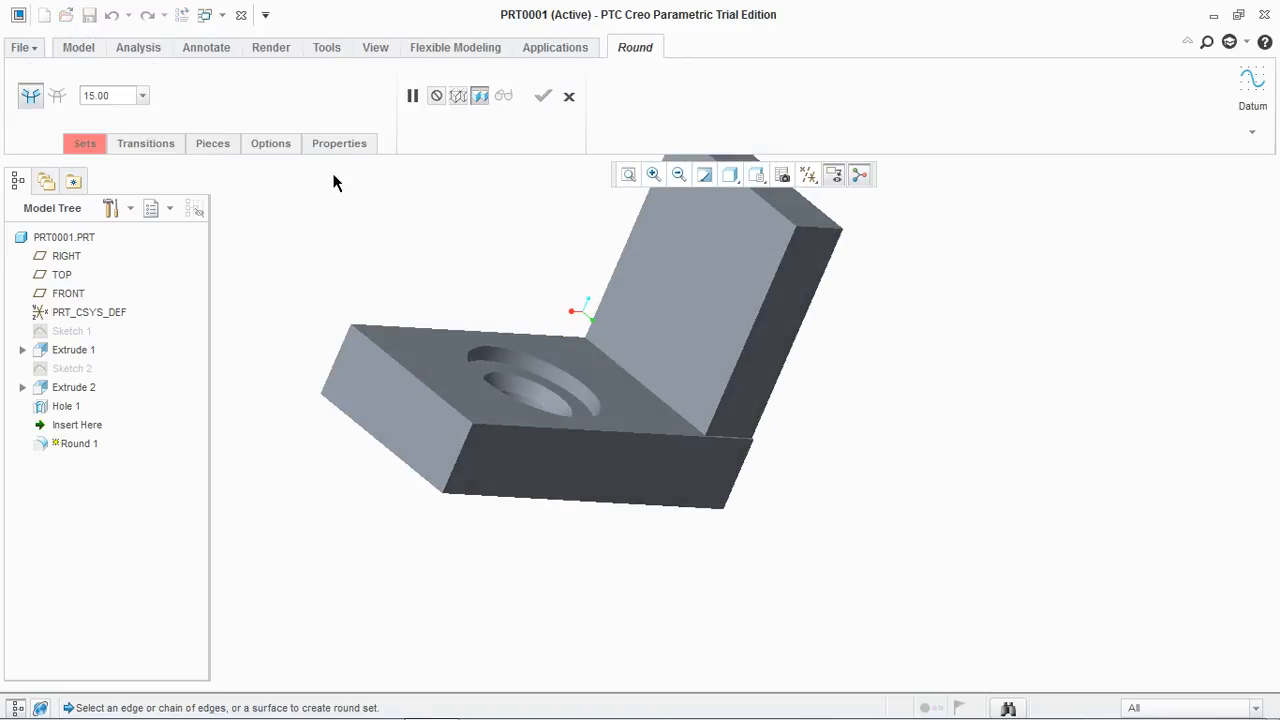
{"action": "left_click", "coordinate": [400, 372]}
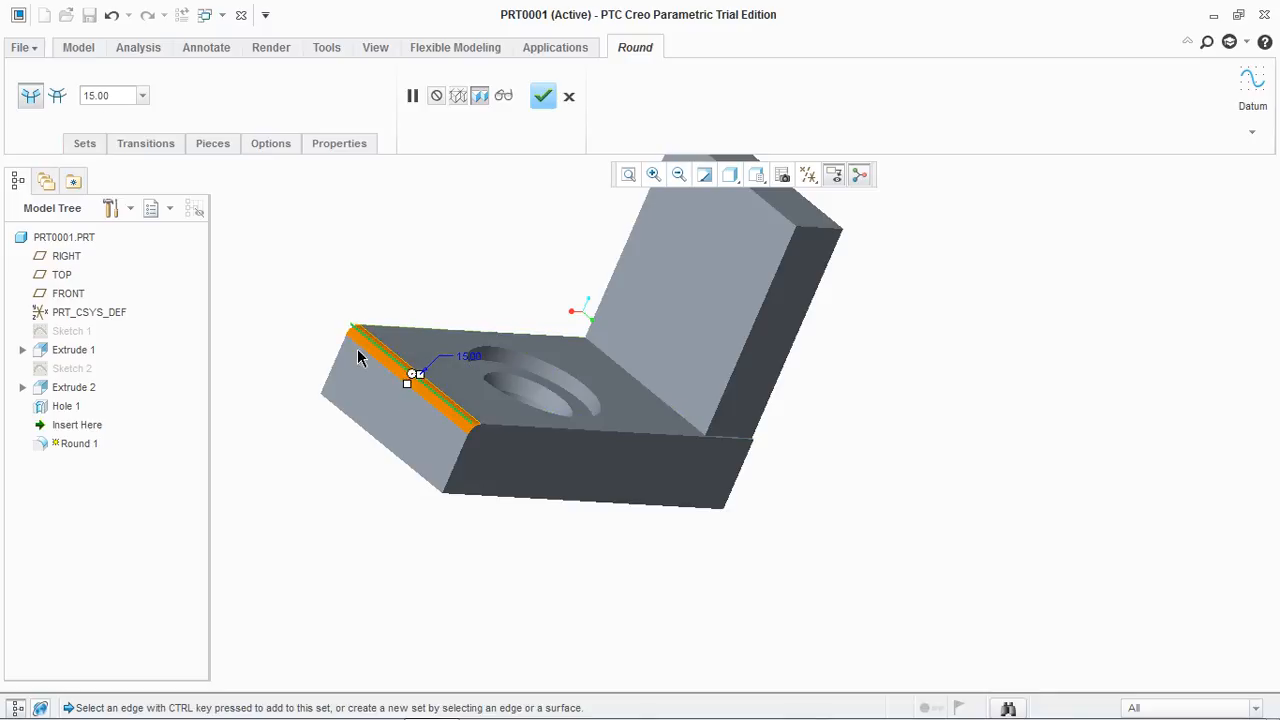
{"action": "left_click_drag", "start_coordinate": [407, 383], "coordinate": [391, 420]}
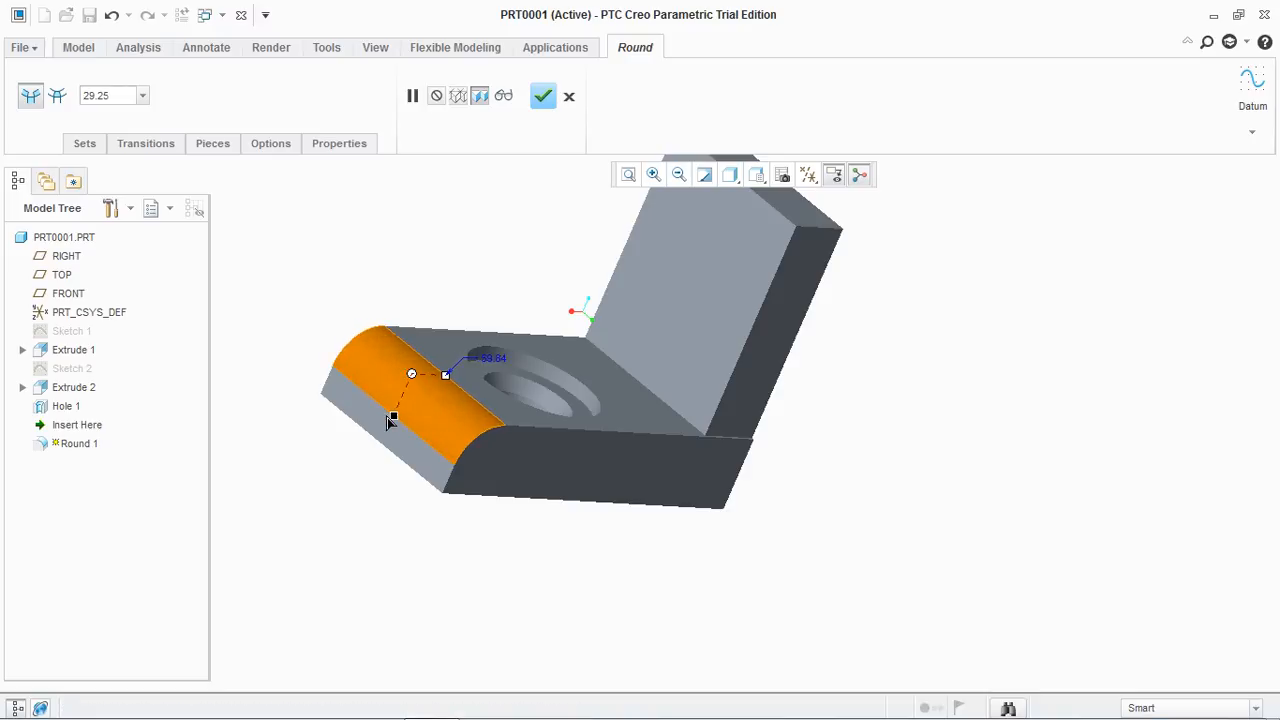
{"action": "left_click", "coordinate": [126, 98]}
{"action": "type", "text": "1"}
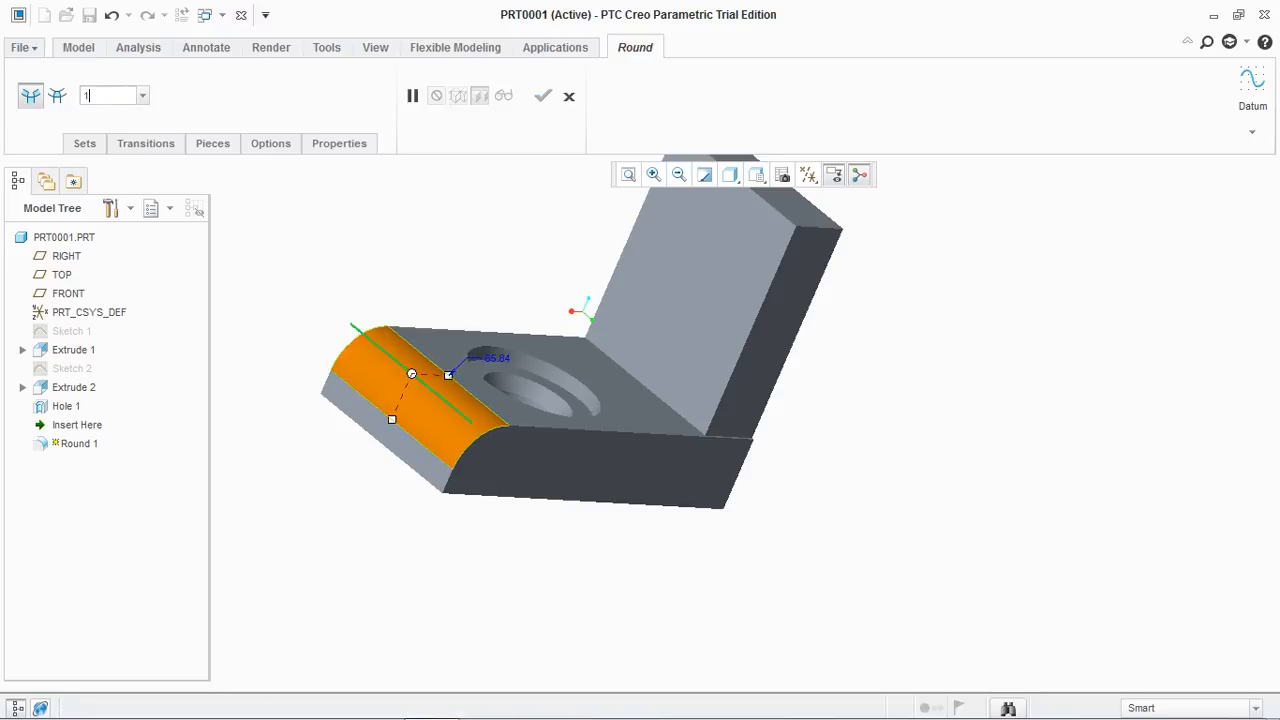
{"action": "type", "text": "5"}
{"action": "key", "text": "Return"}
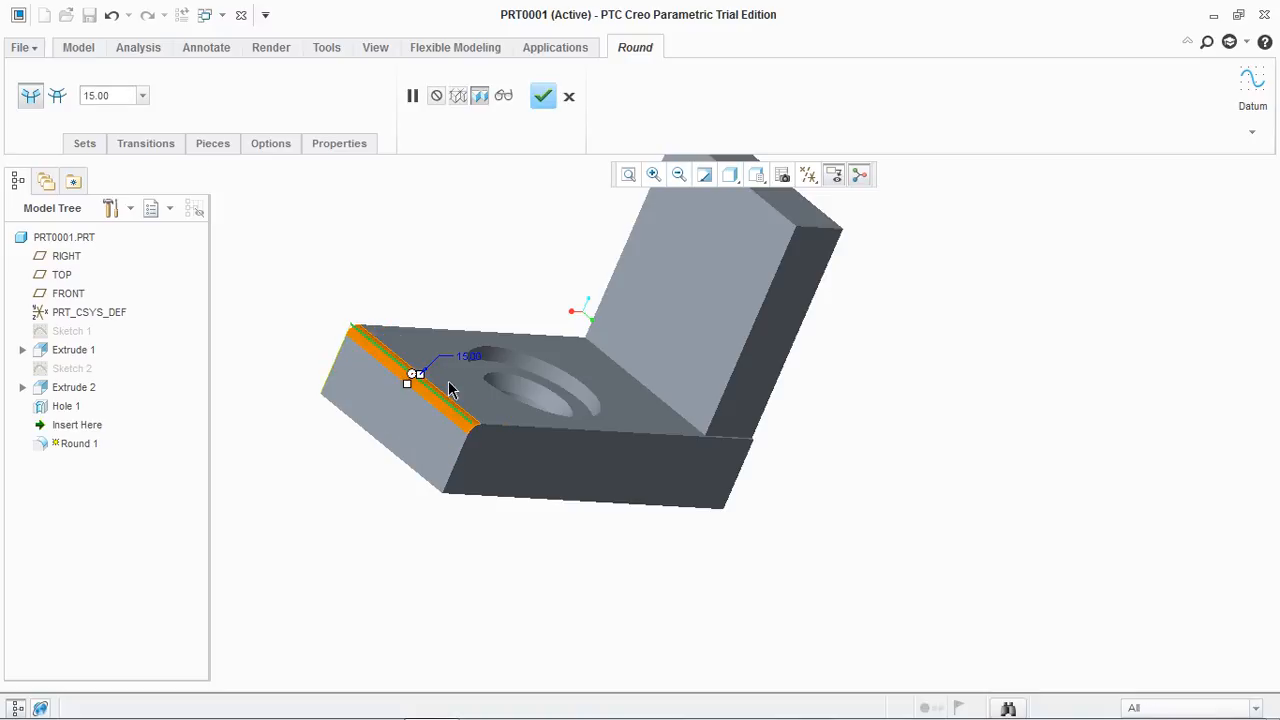
Change the round's cross-section to Conic and set its conic parameter to 0.90.
{"action": "scroll", "coordinate": [450, 390], "scroll_direction": "down", "scroll_amount": 3}
{"action": "left_click", "coordinate": [82, 143]}
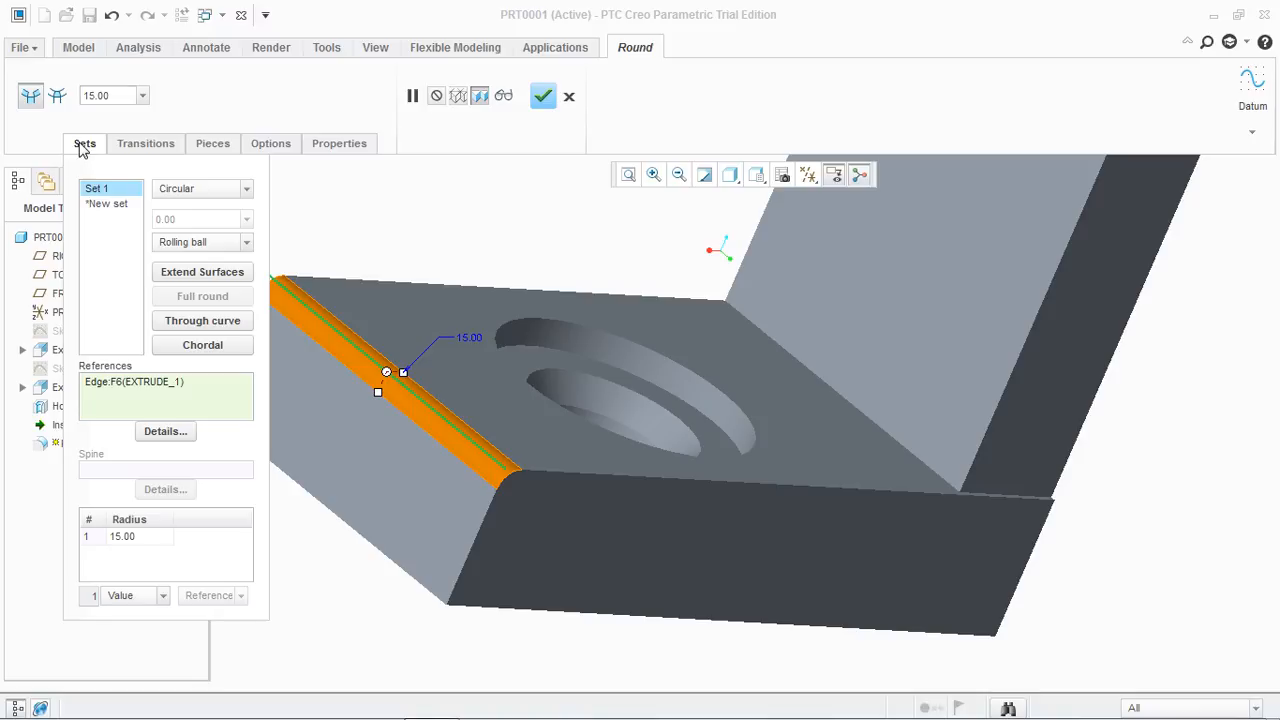
{"action": "left_click", "coordinate": [247, 190]}
{"action": "left_click", "coordinate": [240, 222]}
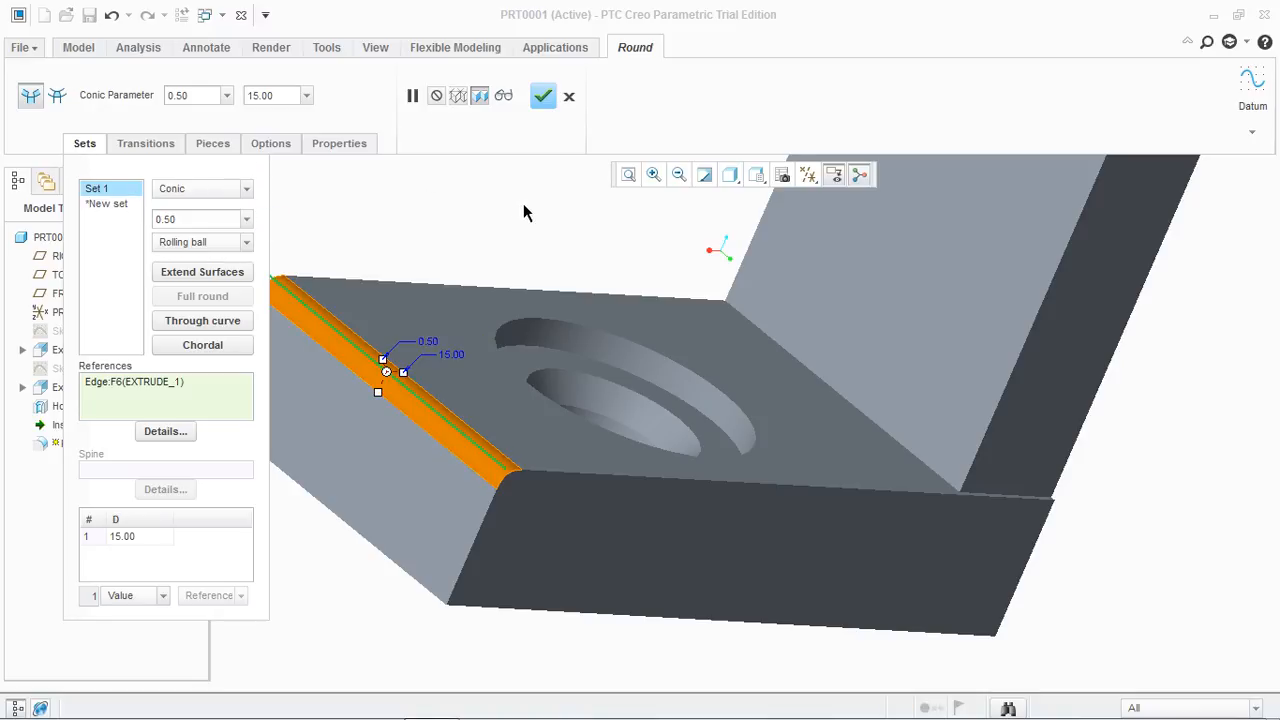
{"action": "scroll", "coordinate": [523, 203], "scroll_direction": "up", "scroll_amount": 2}
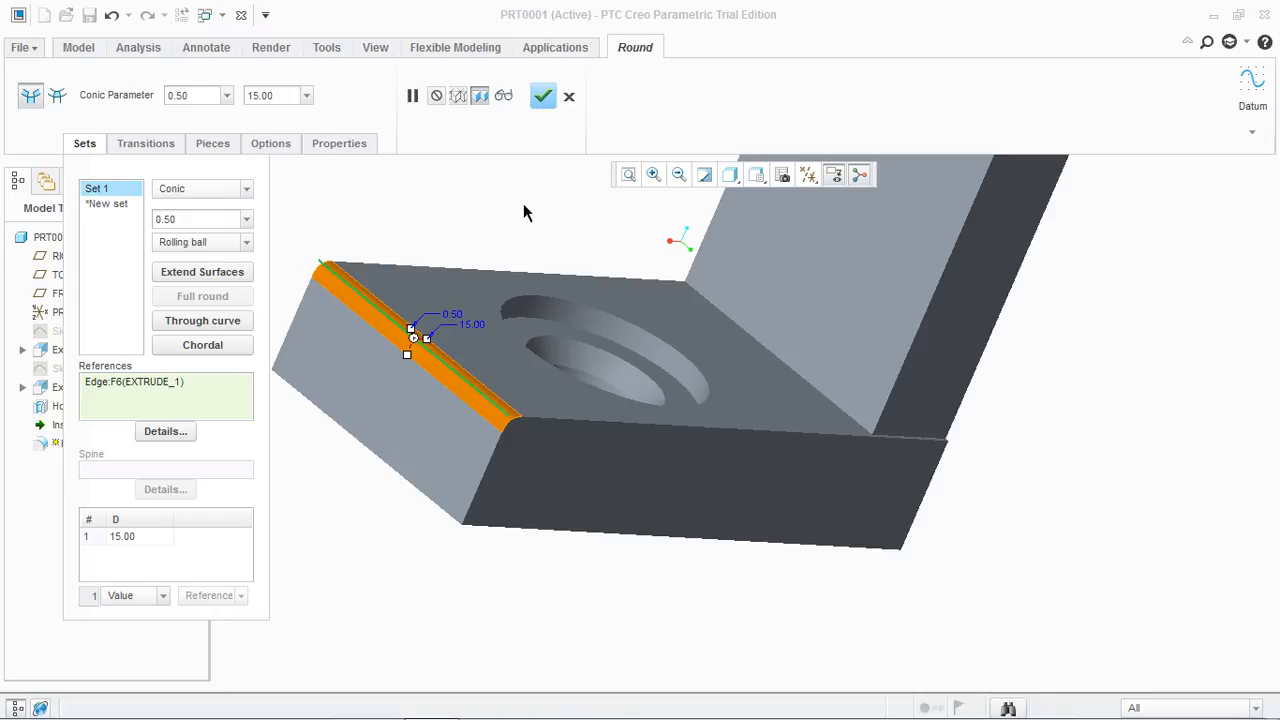
{"action": "double_click", "coordinate": [453, 314]}
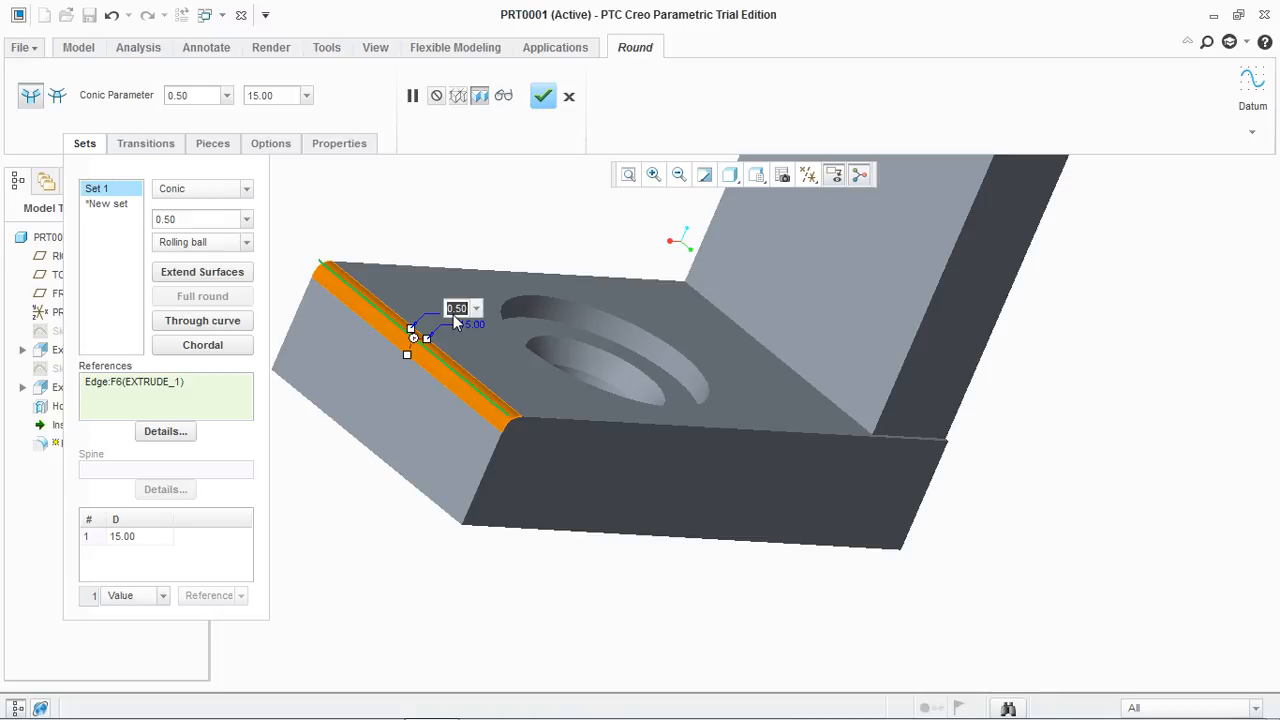
{"action": "type", "text": "0"}
{"action": "key", "text": "Return"}
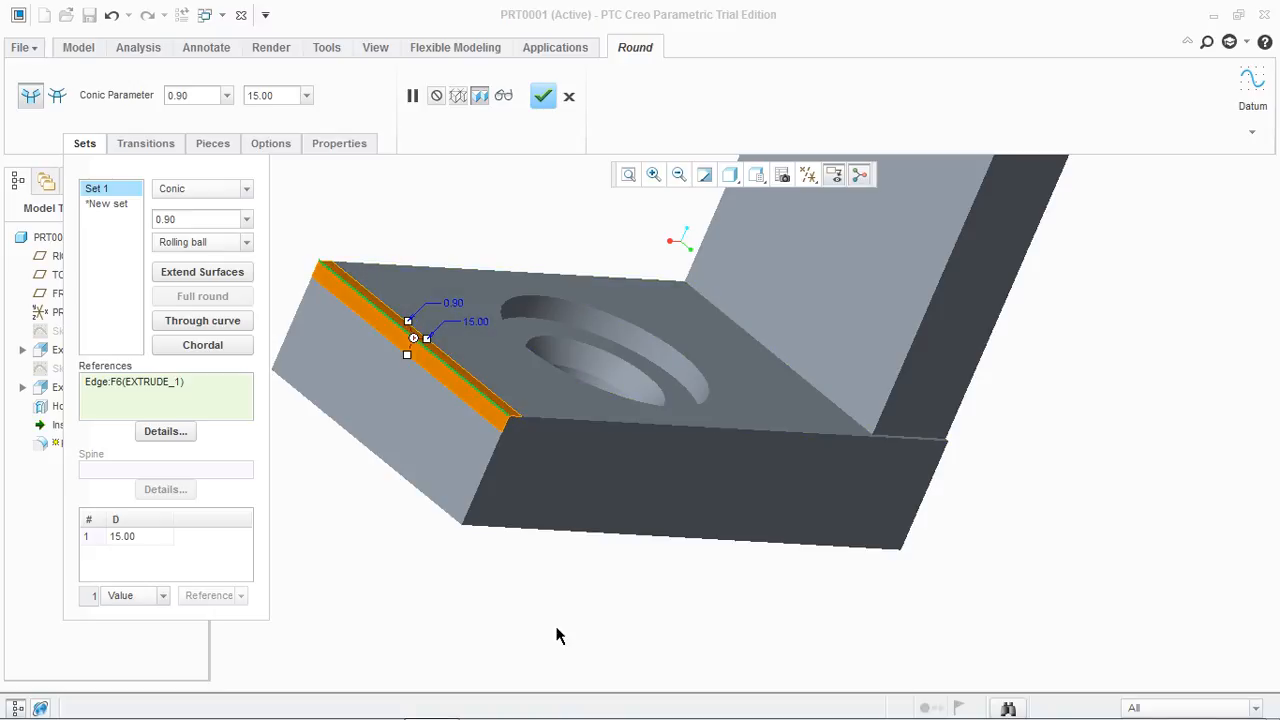
Adjust the sharpness of the conic round and set its conic parameter to 0.70.
{"action": "middle_click_drag", "start_coordinate": [557, 631], "coordinate": [516, 606]}
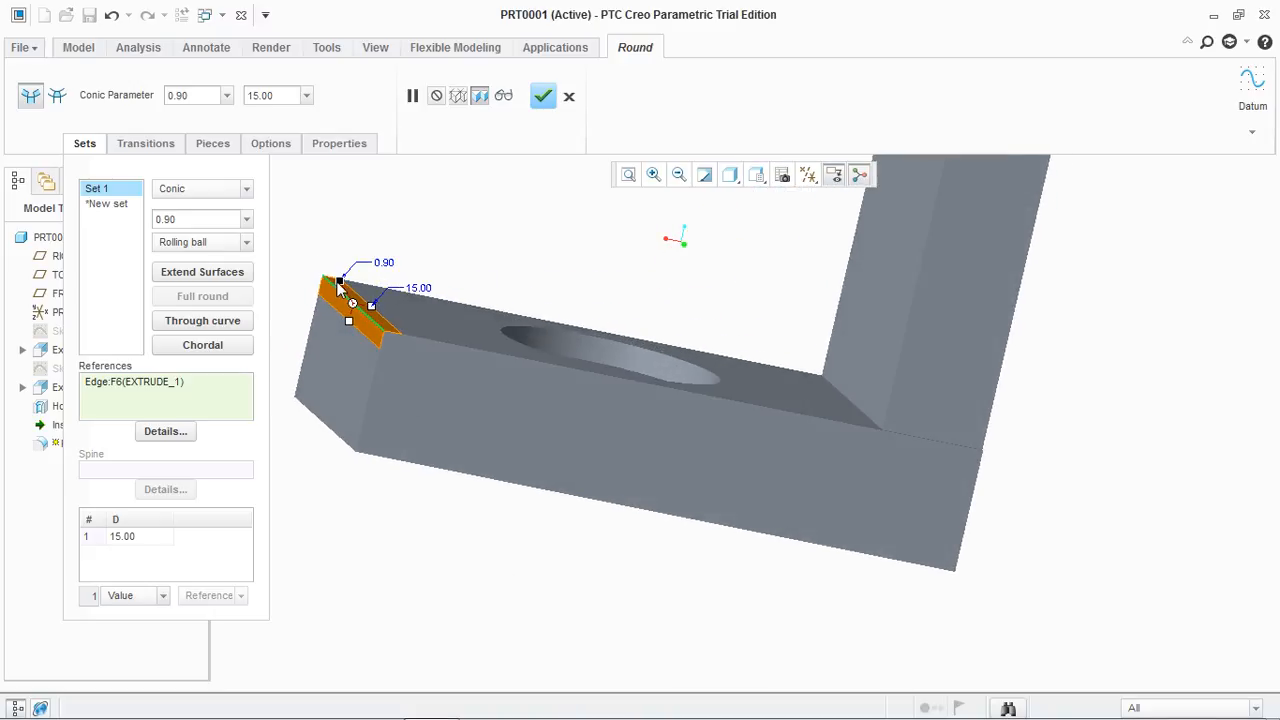
{"action": "left_click_drag", "start_coordinate": [340, 280], "coordinate": [343, 282]}
{"action": "double_click", "coordinate": [389, 258]}
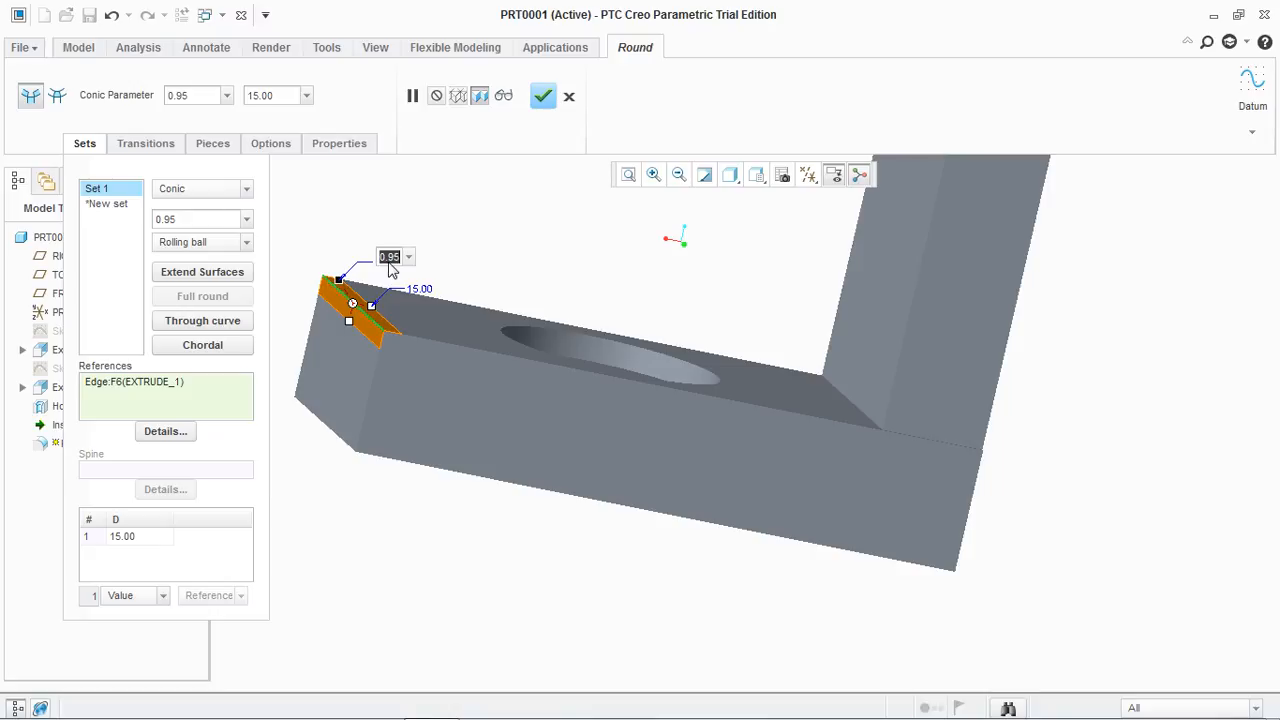
{"action": "type", "text": "0.7"}
{"action": "key", "text": "Return"}
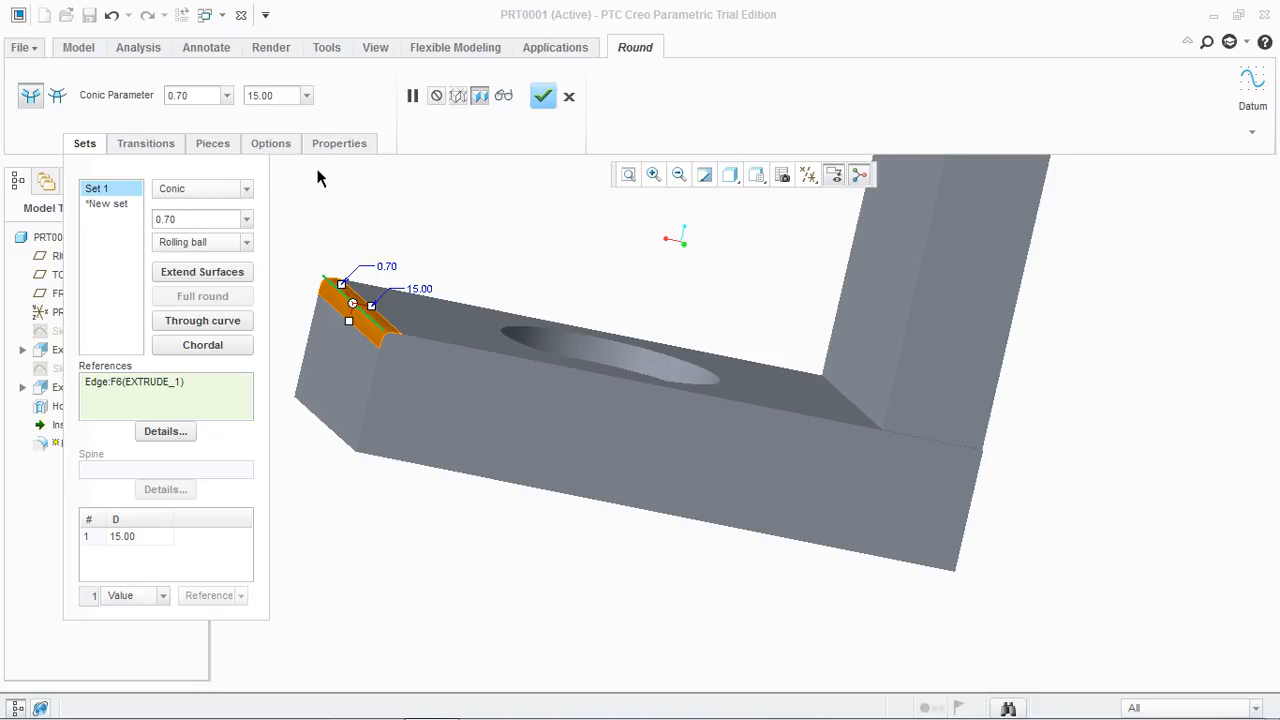
Change the round's cross-section to D1 x D2 Conic and stretch its distances to about 23.84 and 18.16.
{"action": "left_click", "coordinate": [246, 189]}
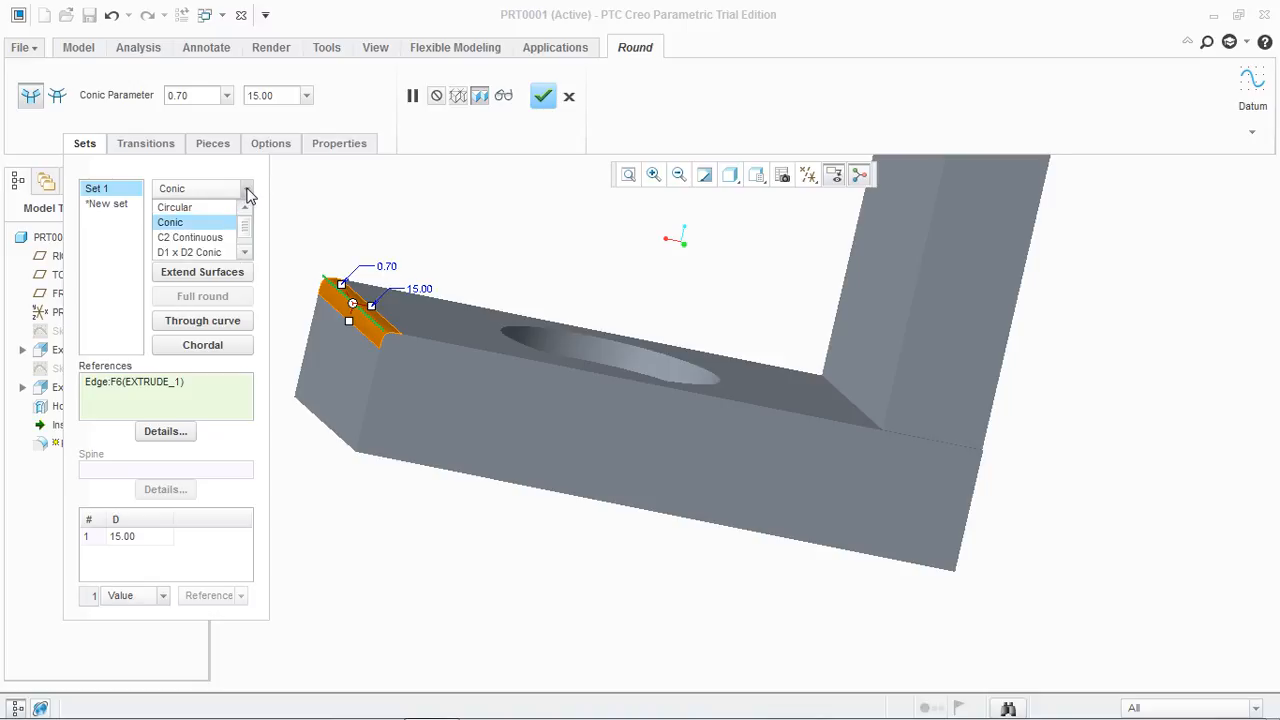
{"action": "left_click", "coordinate": [189, 252]}
{"action": "scroll", "coordinate": [373, 222], "scroll_direction": "up", "scroll_amount": 2}
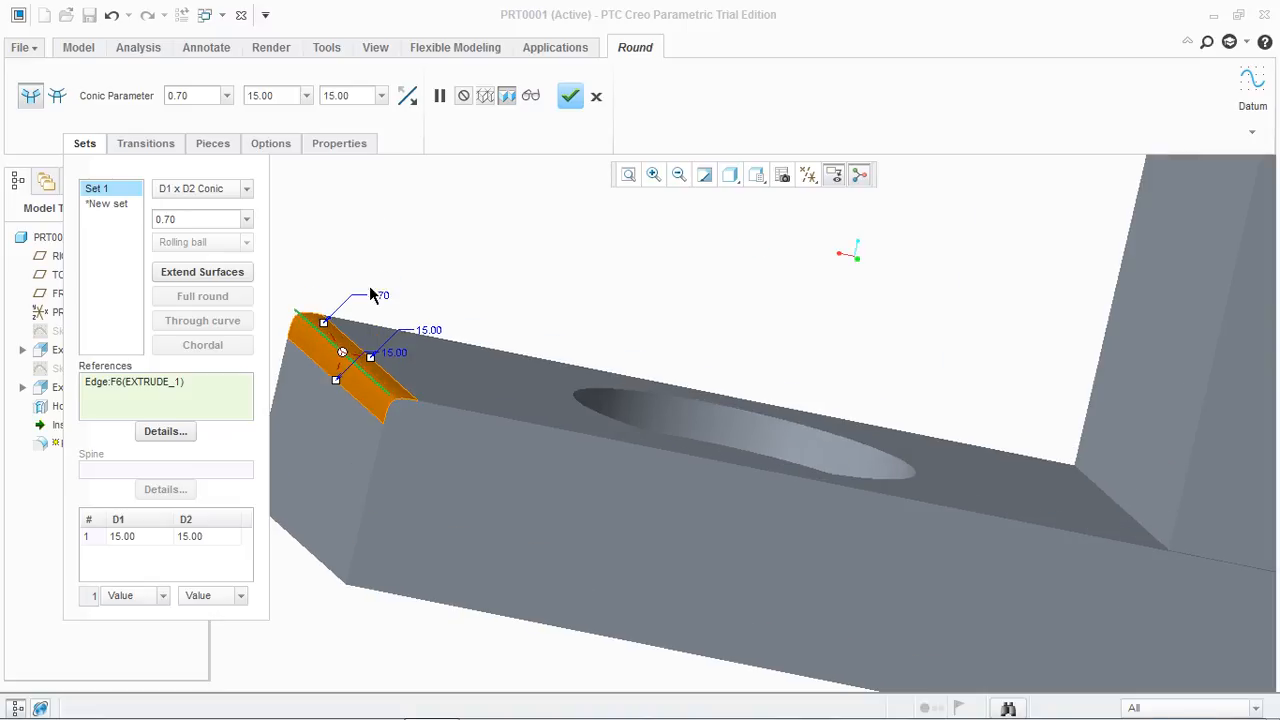
{"action": "left_click_drag", "start_coordinate": [335, 380], "coordinate": [389, 365]}
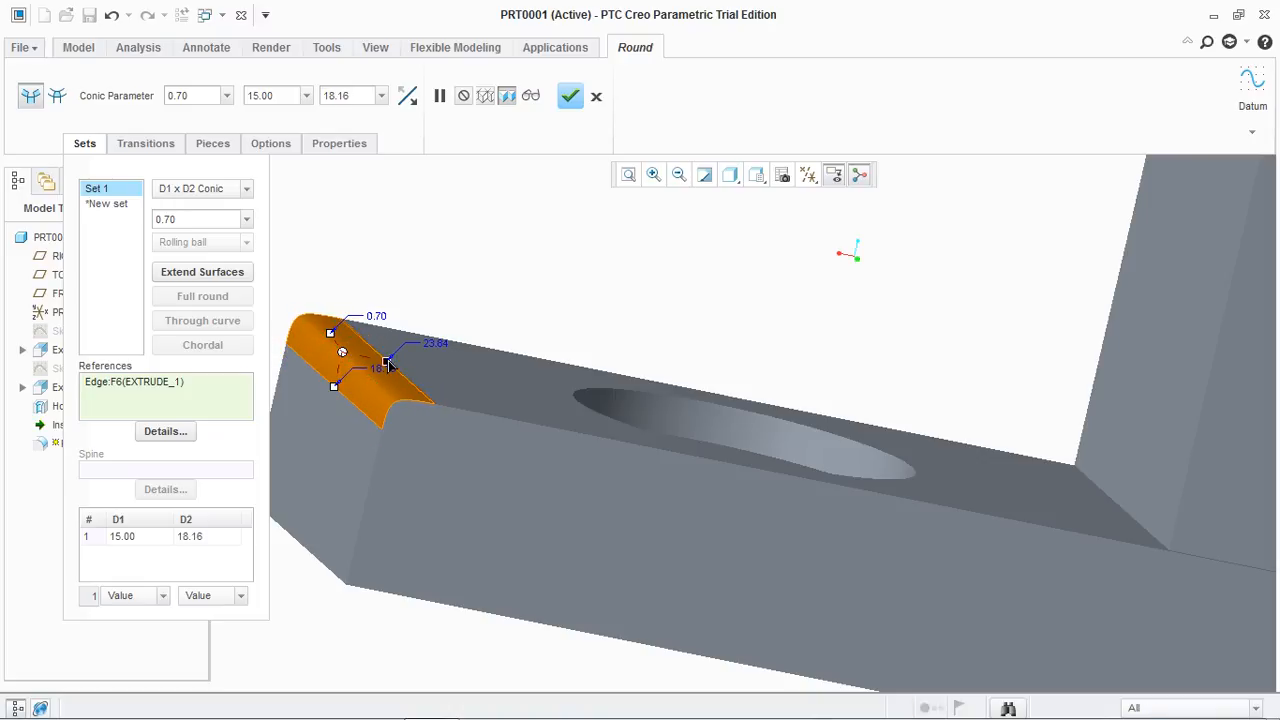
Switch the round to D1 x D2 C2, stretch its second distance to about 26.41 and set the shape factor to 0.80.
{"action": "left_click", "coordinate": [246, 188]}
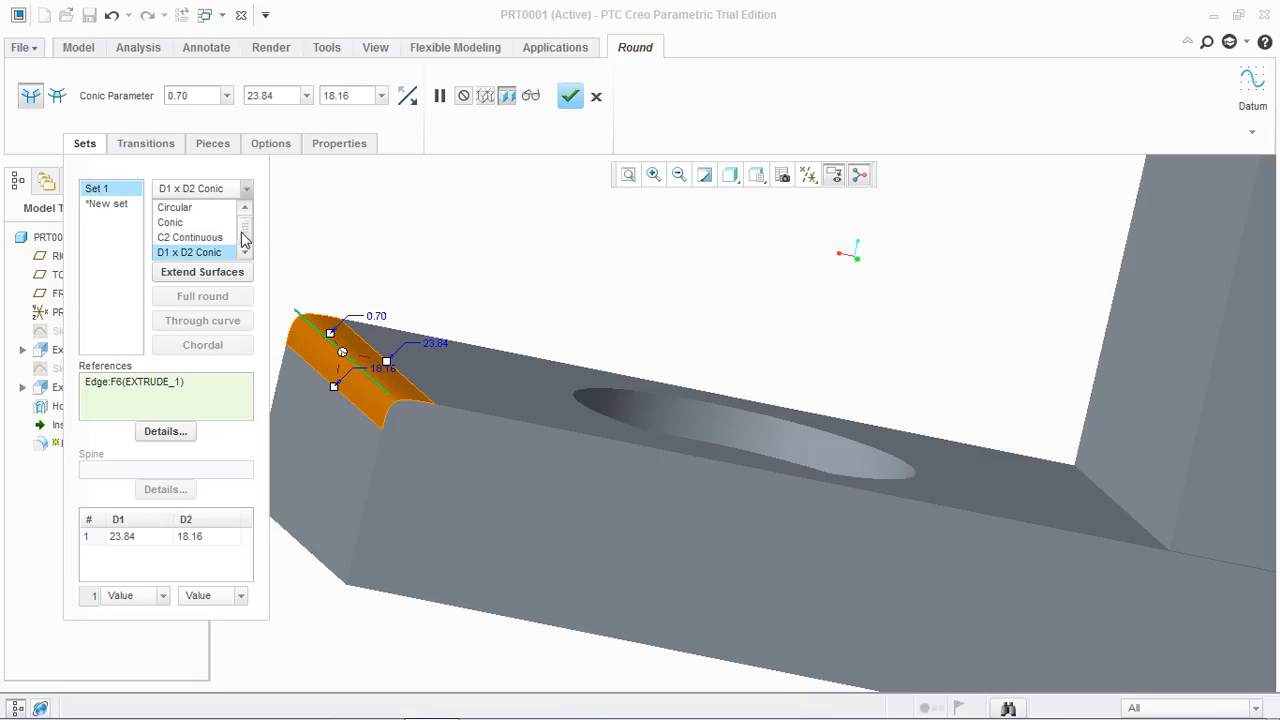
{"action": "scroll", "coordinate": [242, 237], "scroll_direction": "down", "scroll_amount": 1}
{"action": "left_click", "coordinate": [214, 254]}
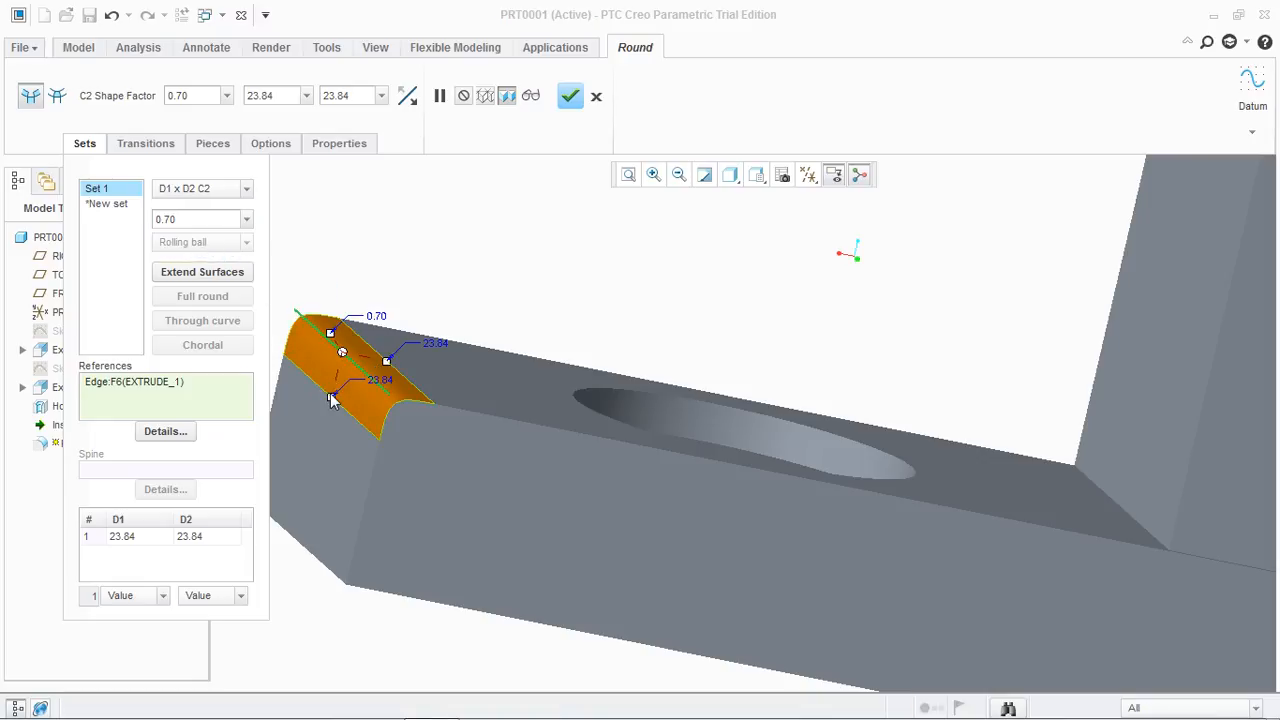
{"action": "mouse_move", "coordinate": [332, 398]}
{"action": "left_mouse_down"}
{"action": "mouse_move", "coordinate": [334, 429]}
{"action": "mouse_move", "coordinate": [354, 409]}
{"action": "mouse_move", "coordinate": [343, 383]}
{"action": "mouse_move", "coordinate": [340, 395]}
{"action": "left_mouse_up"}
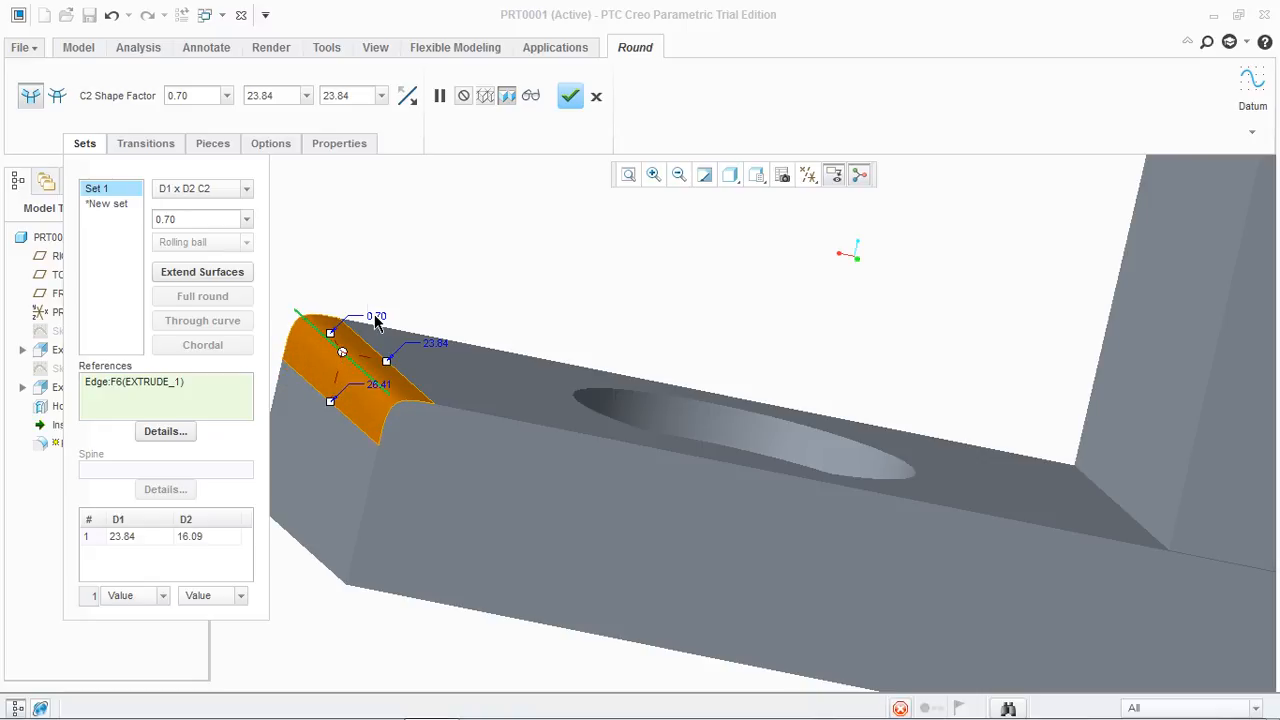
{"action": "double_click", "coordinate": [376, 317]}
{"action": "type", "text": "0.80"}
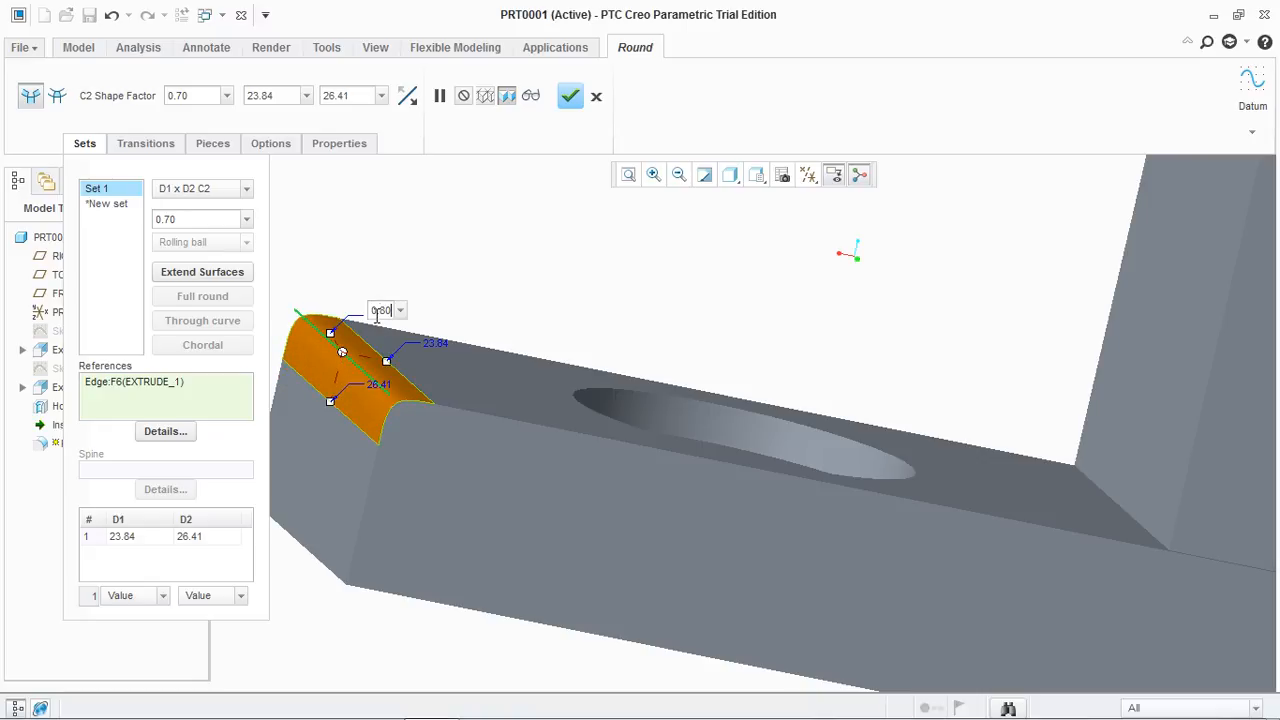
{"action": "key", "text": "Return"}
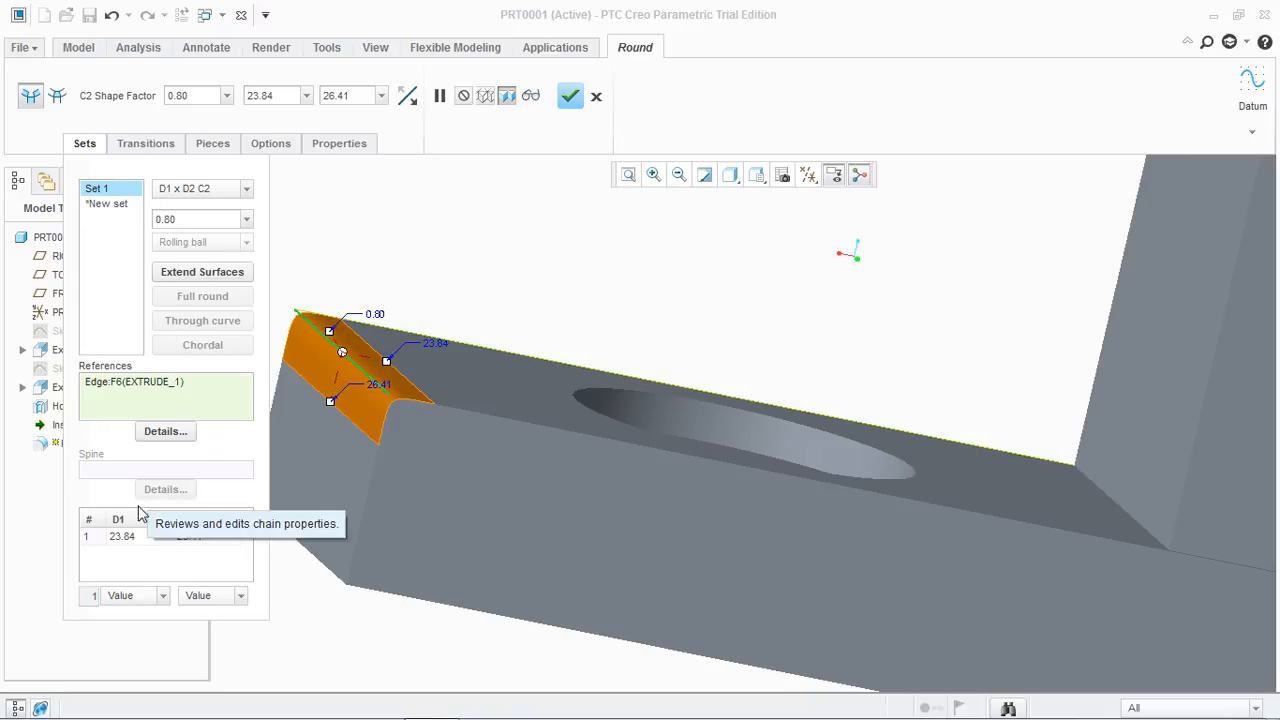
Change the round's cross-section to Circular so that it can take several radii.
{"action": "left_click", "coordinate": [100, 540]}
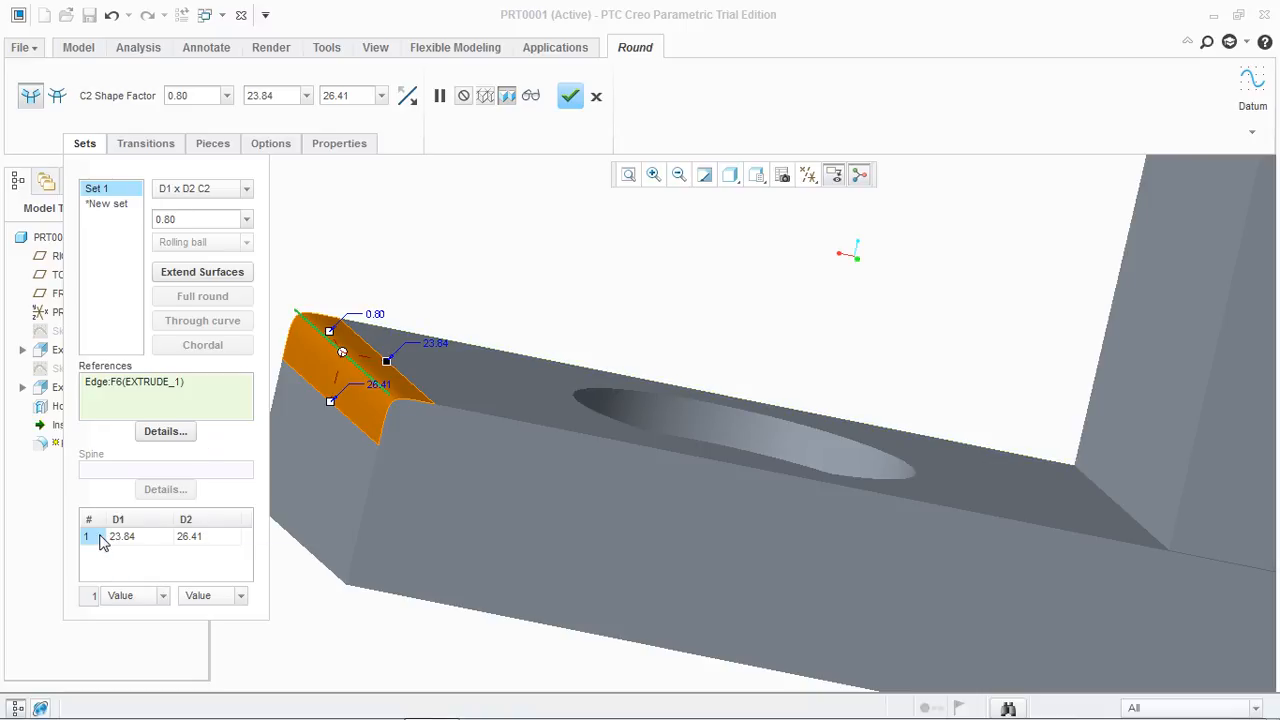
{"action": "right_click", "coordinate": [98, 538]}
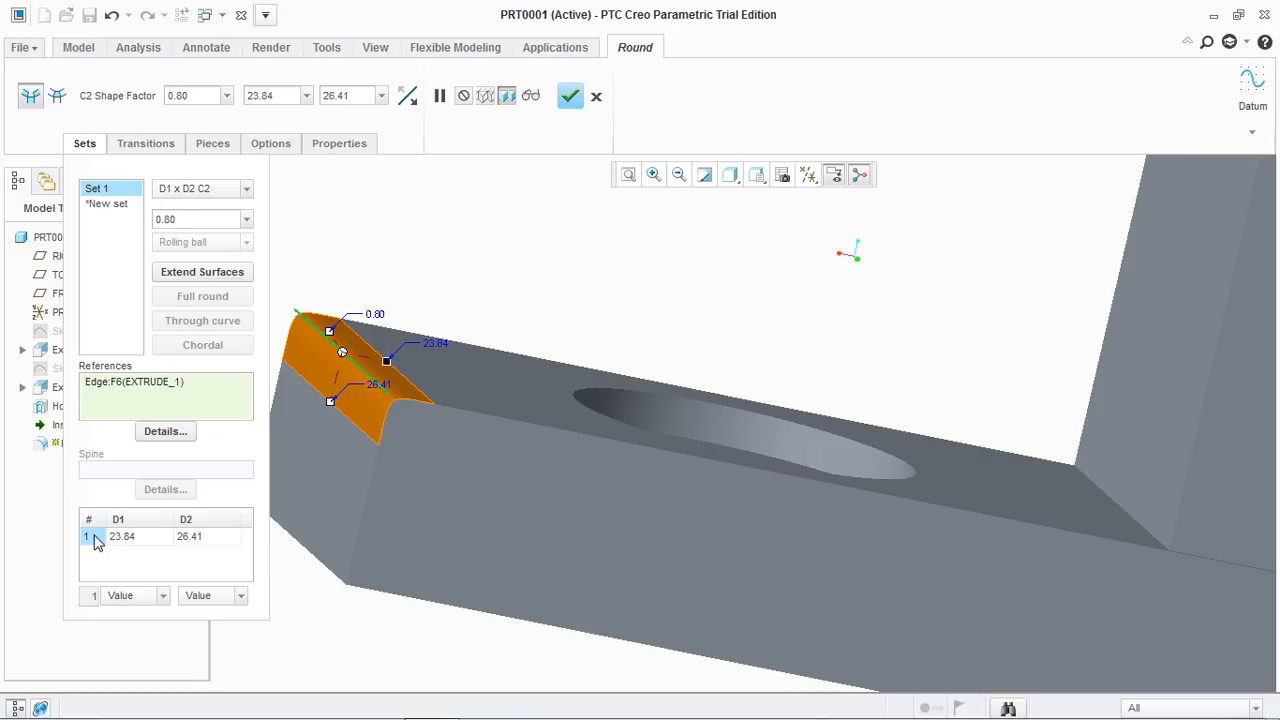
{"action": "left_click", "coordinate": [247, 189]}
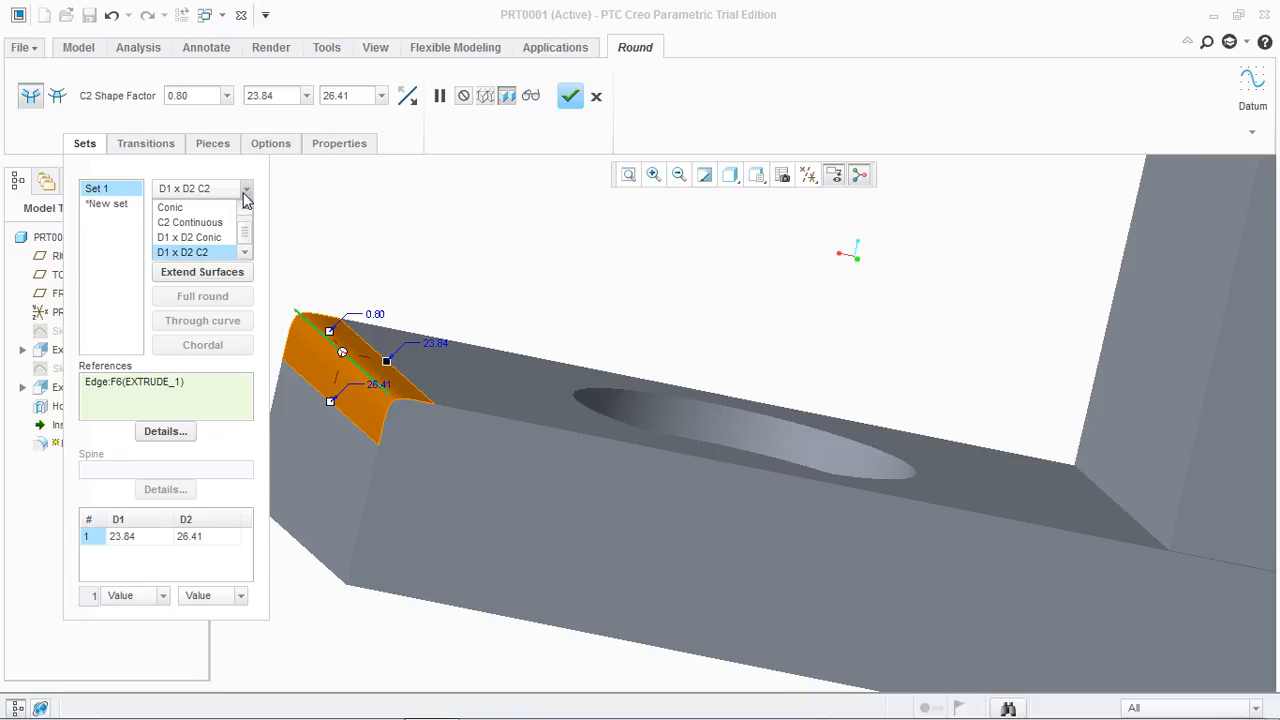
{"action": "left_click", "coordinate": [225, 215]}
{"action": "left_click", "coordinate": [246, 189]}
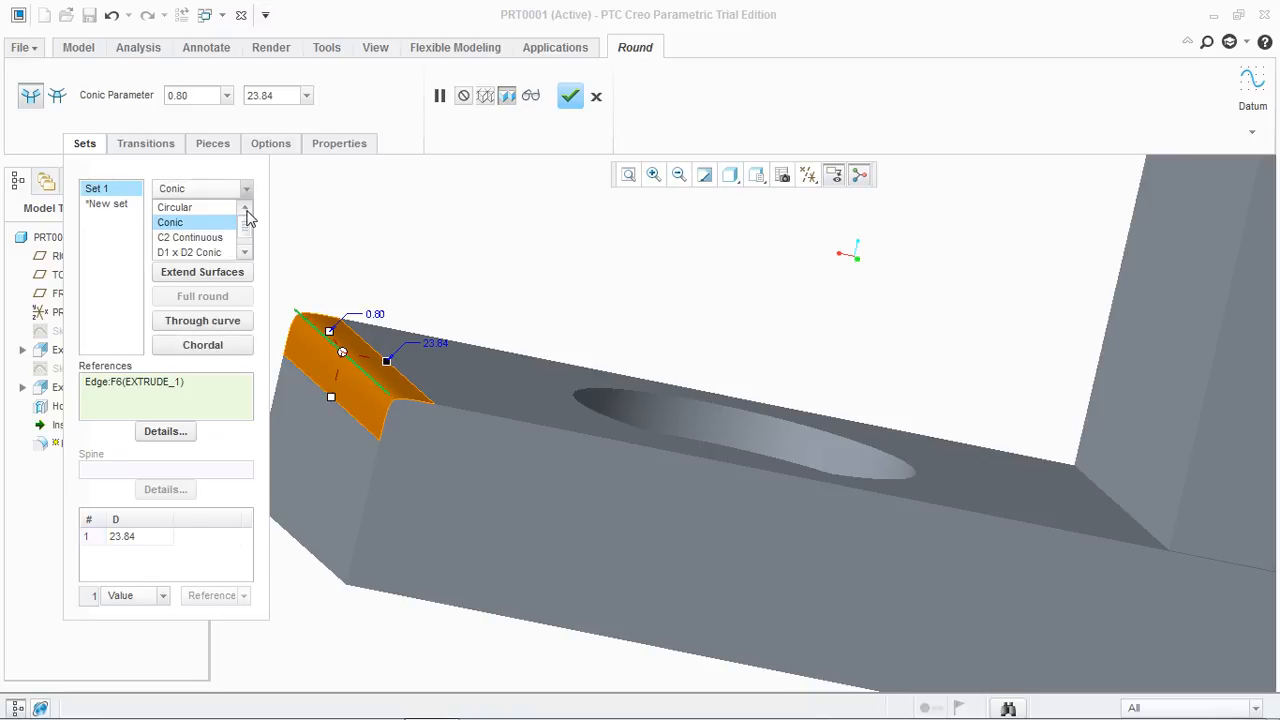
{"action": "left_click", "coordinate": [188, 218]}
Add a second radius to the circular round and set it to 40.
{"action": "right_click", "coordinate": [95, 538]}
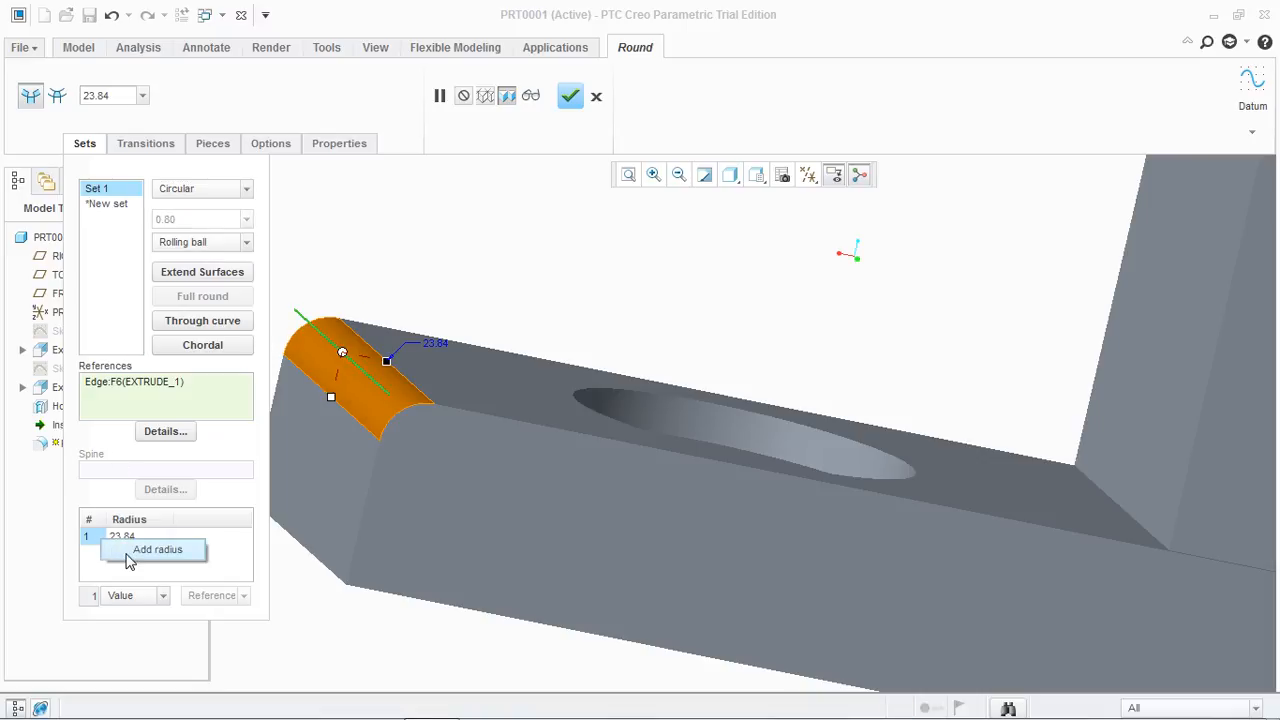
{"action": "left_click", "coordinate": [130, 556]}
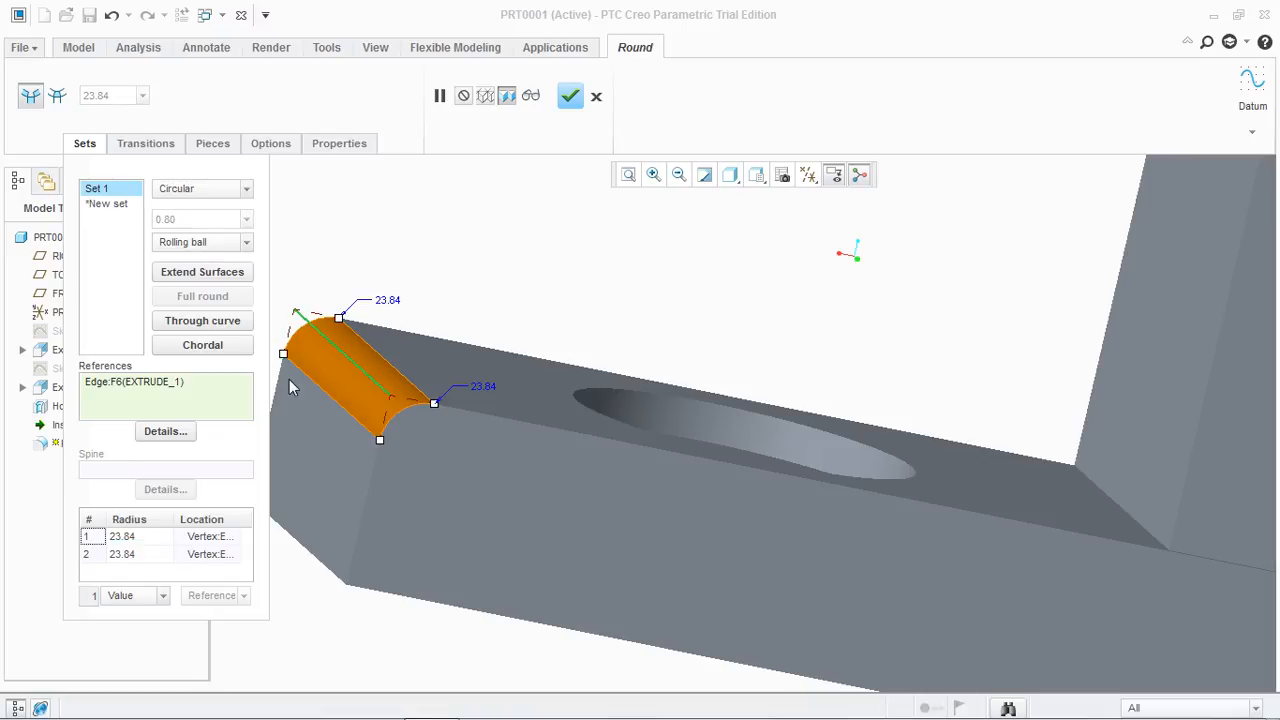
{"action": "left_click", "coordinate": [147, 558]}
{"action": "key", "text": "BackSpace"}
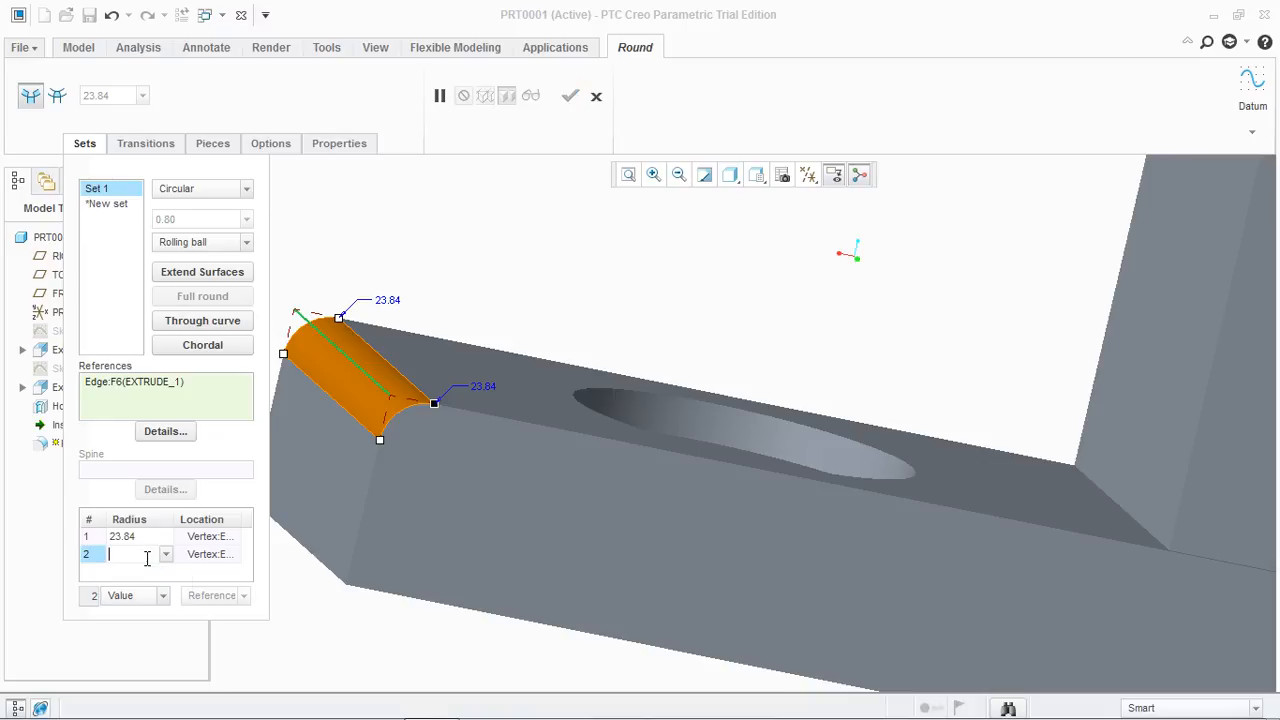
{"action": "key", "text": "Return"}
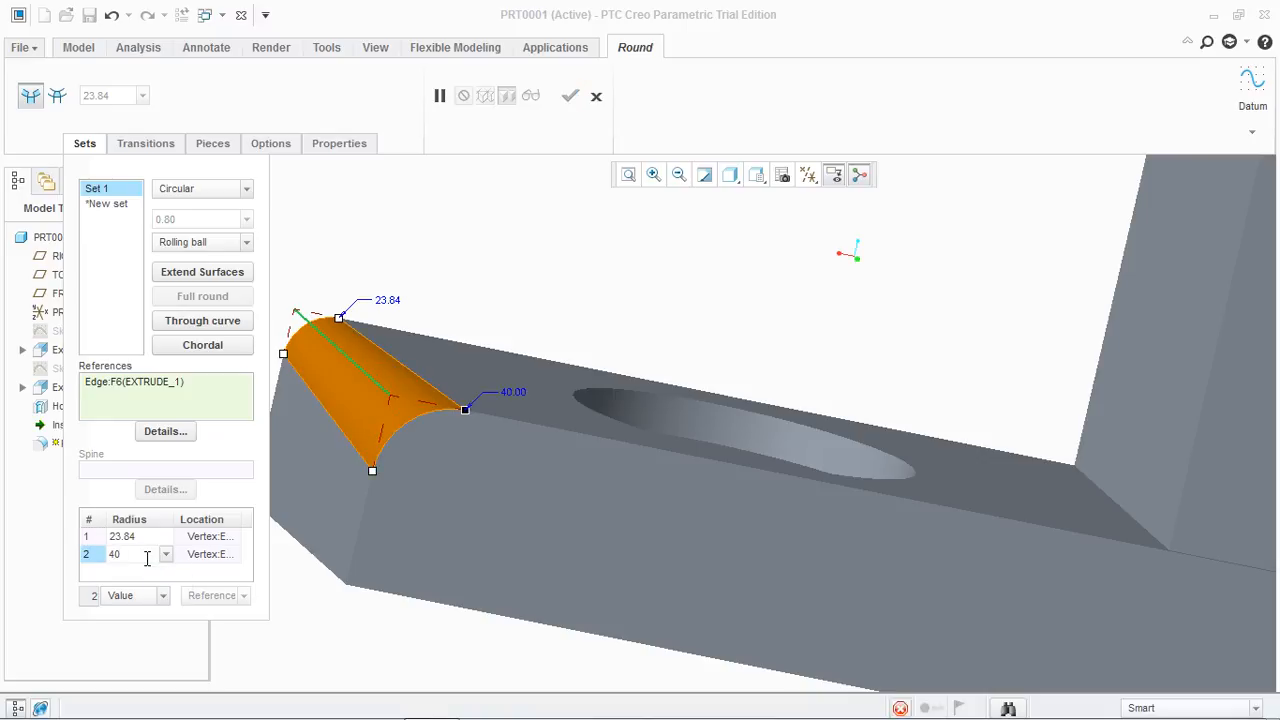
Stretch the variable round's end radii to about 18.09 and 45.31 and complete the round.
{"action": "middle_click_drag", "start_coordinate": [570, 401], "coordinate": [583, 315]}
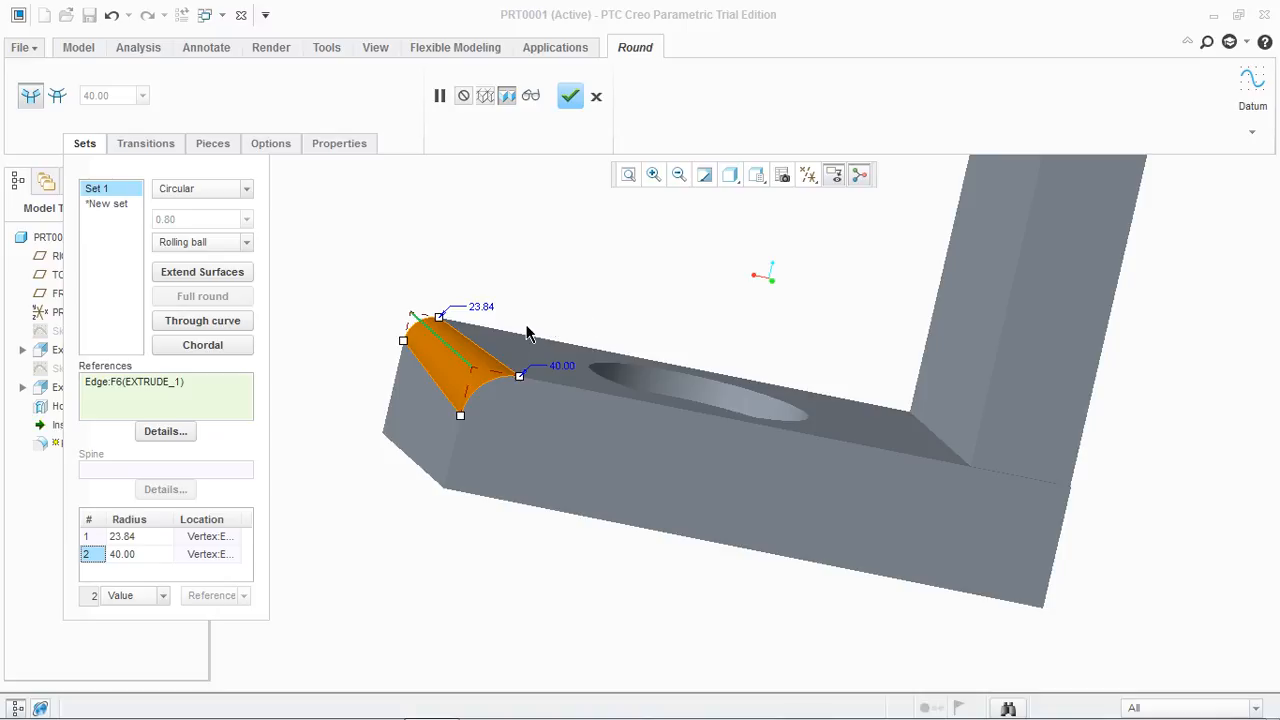
{"action": "middle_click_drag", "start_coordinate": [317, 337], "coordinate": [352, 352]}
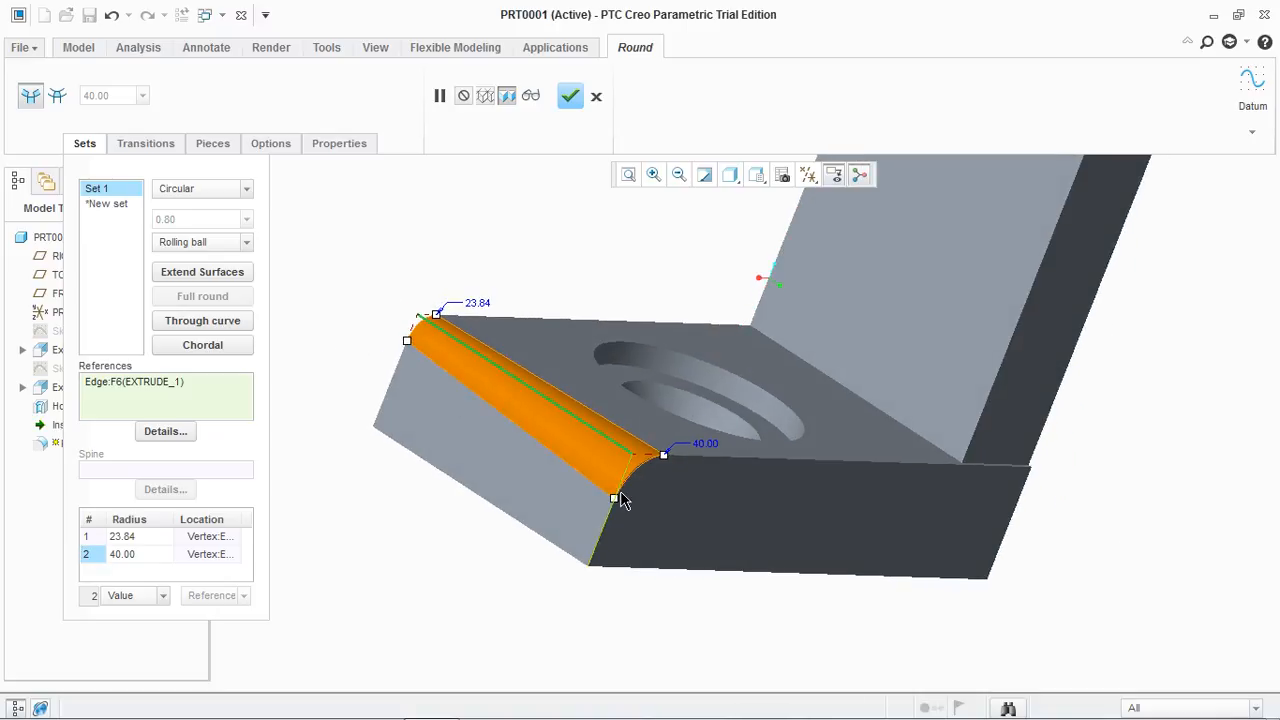
{"action": "mouse_move", "coordinate": [613, 504]}
{"action": "left_mouse_down"}
{"action": "mouse_move", "coordinate": [600, 492]}
{"action": "mouse_move", "coordinate": [598, 524]}
{"action": "mouse_move", "coordinate": [606, 494]}
{"action": "left_mouse_up"}
{"action": "mouse_move", "coordinate": [399, 340]}
{"action": "left_mouse_down"}
{"action": "mouse_move", "coordinate": [400, 385]}
{"action": "mouse_move", "coordinate": [416, 343]}
{"action": "left_mouse_up"}
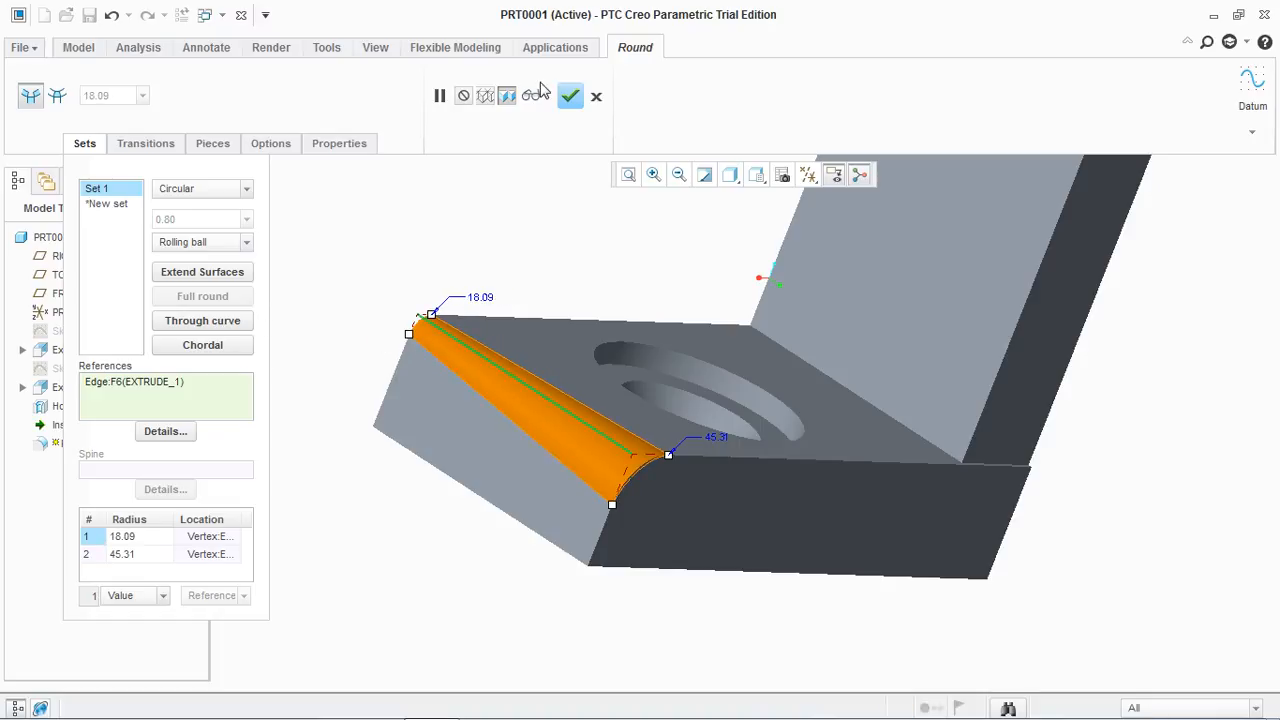
{"action": "left_click", "coordinate": [570, 97]}
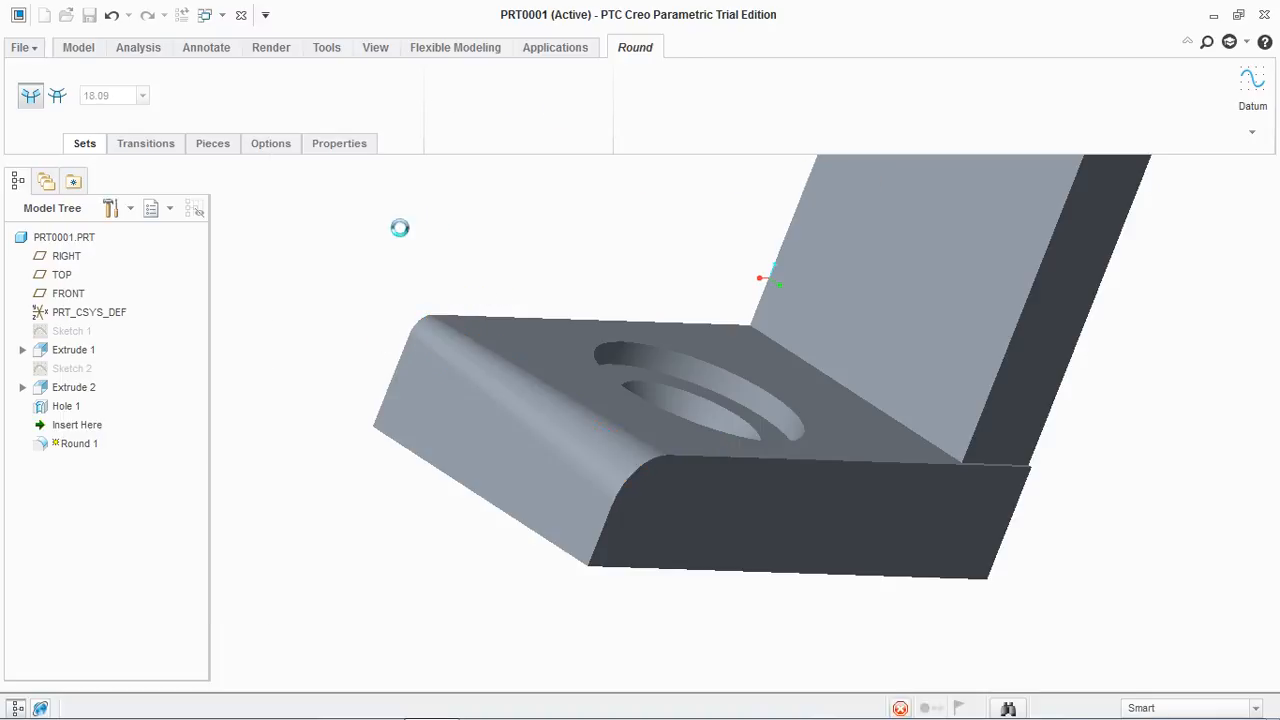
Undo the variable-radius round on the base's free end.
{"action": "key", "text": "ctrl+d"}
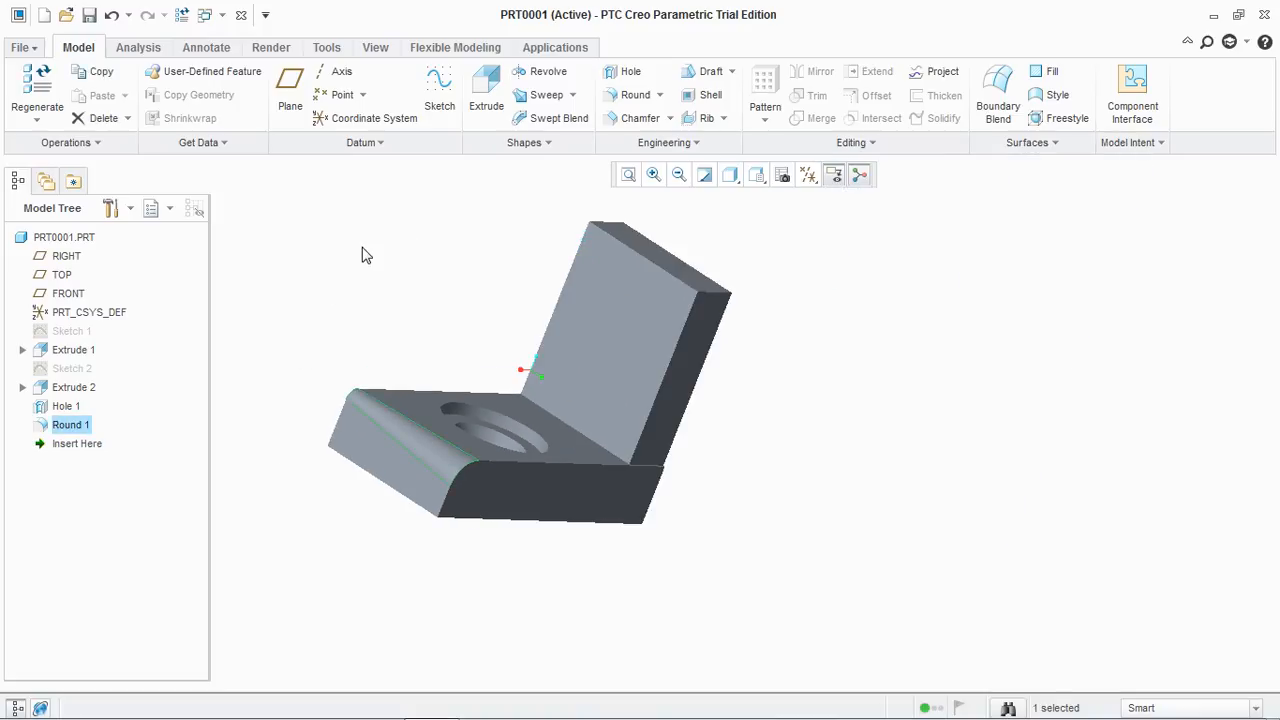
{"action": "key", "text": "ctrl+z"}
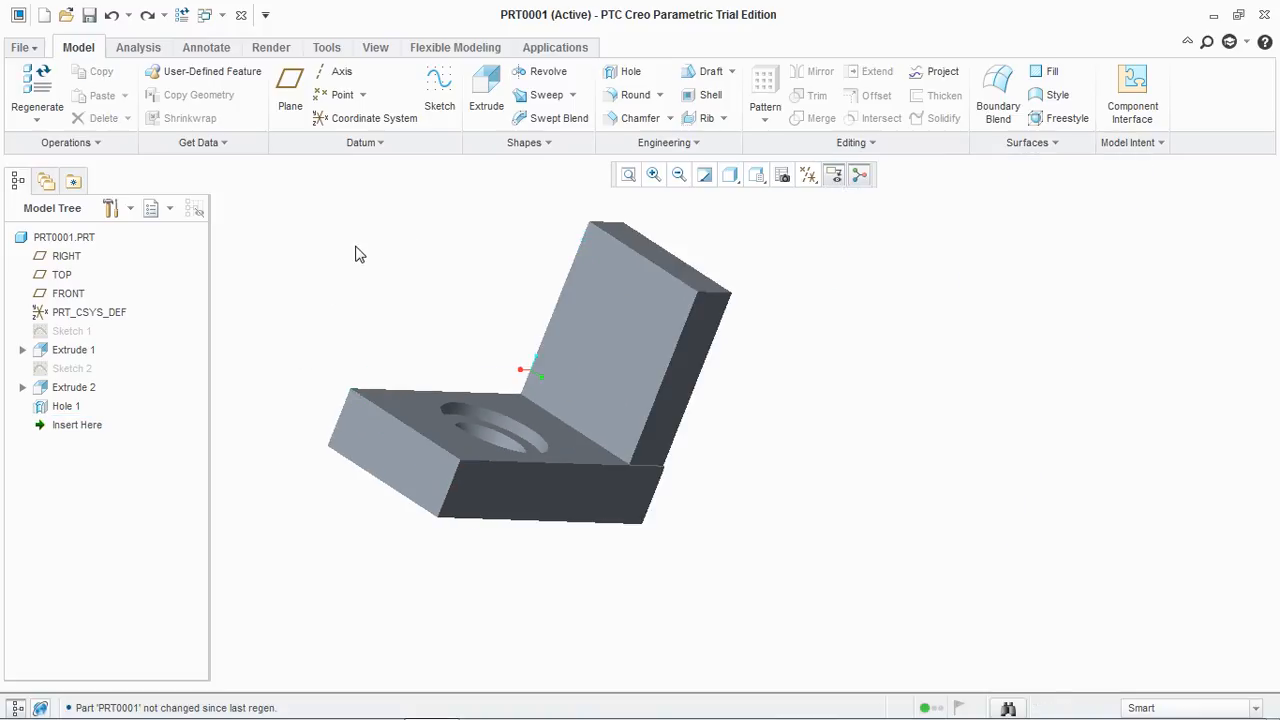
Apply an Auto Round with a radius of 10 to the bracket's convex and concave edges.
{"action": "left_click", "coordinate": [659, 95]}
{"action": "left_click", "coordinate": [643, 139]}
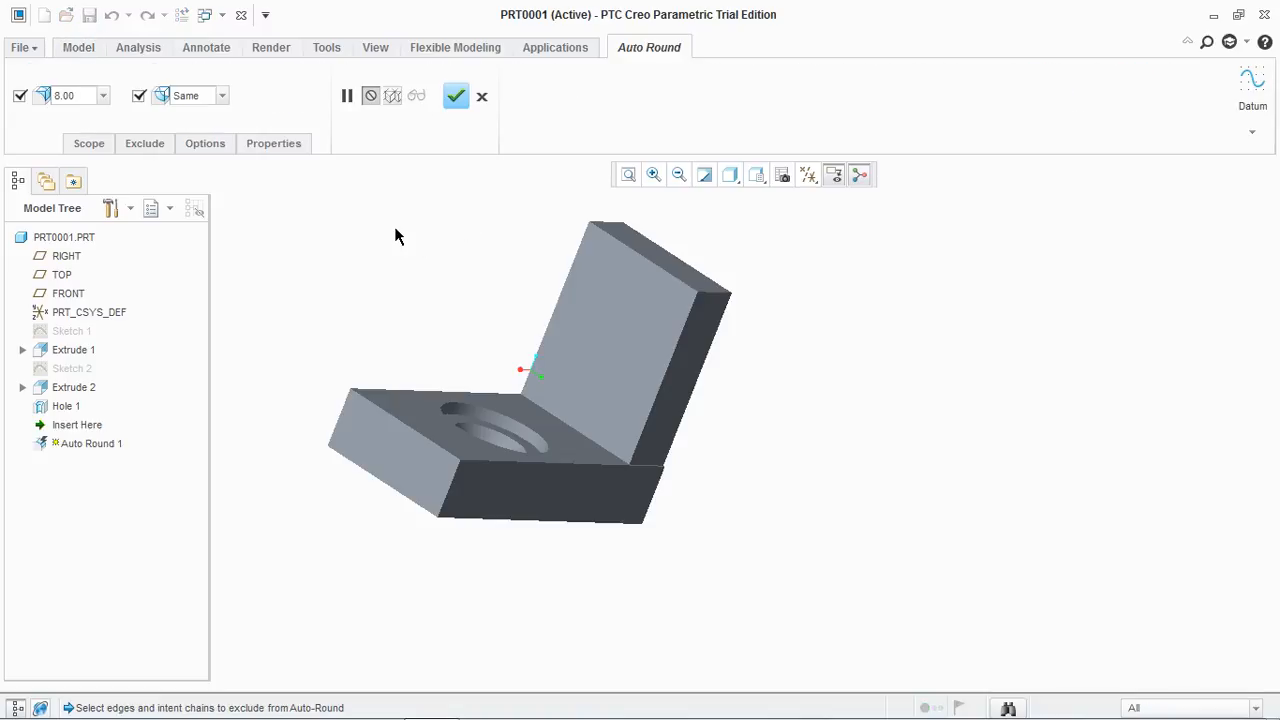
{"action": "double_click", "coordinate": [80, 95]}
{"action": "type", "text": "10"}
{"action": "key", "text": "Return"}
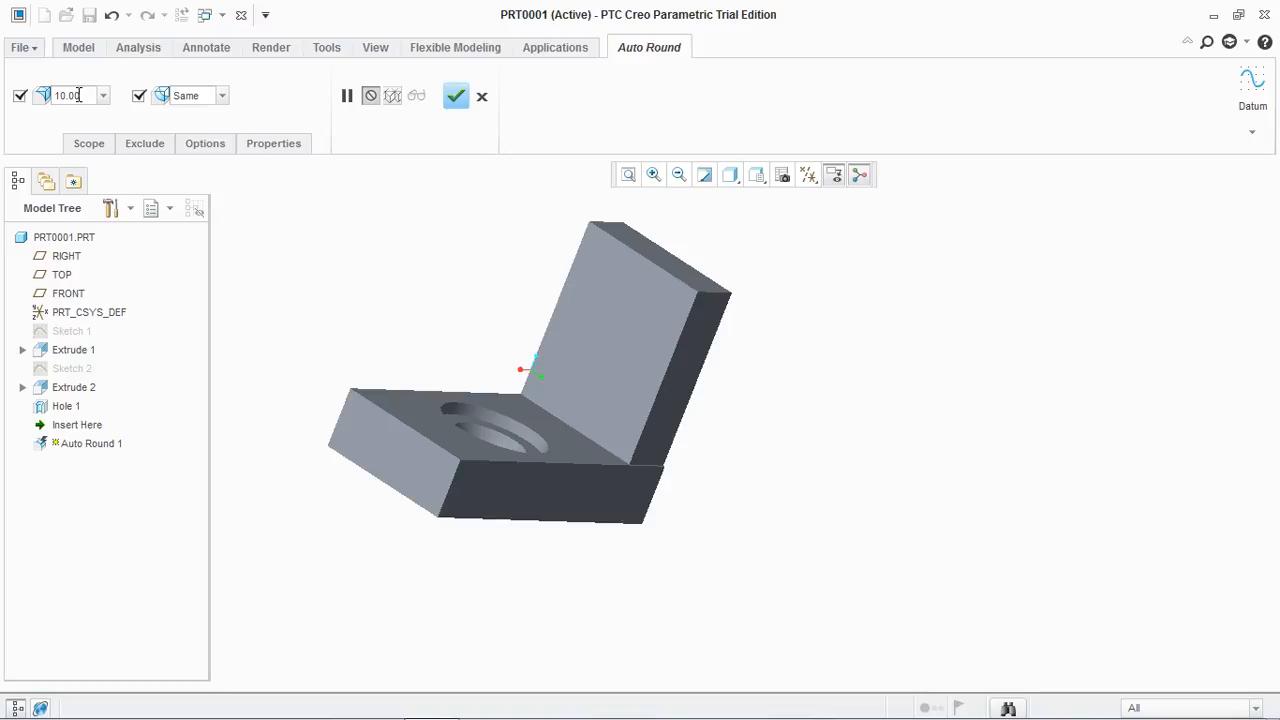
{"action": "left_click", "coordinate": [456, 96]}
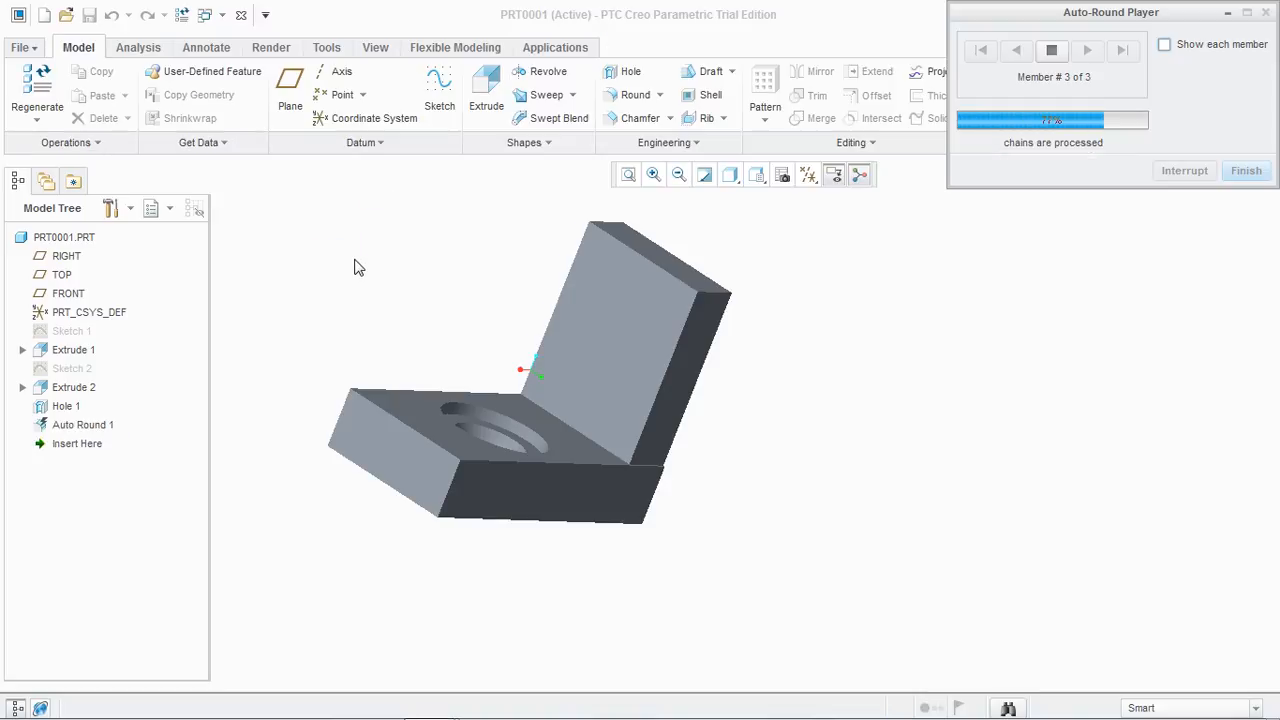
Inspect the rounded edges around the bracket and undo the Auto Round.
{"action": "middle_click_drag", "start_coordinate": [355, 270], "coordinate": [315, 260]}
{"action": "left_click", "coordinate": [315, 260]}
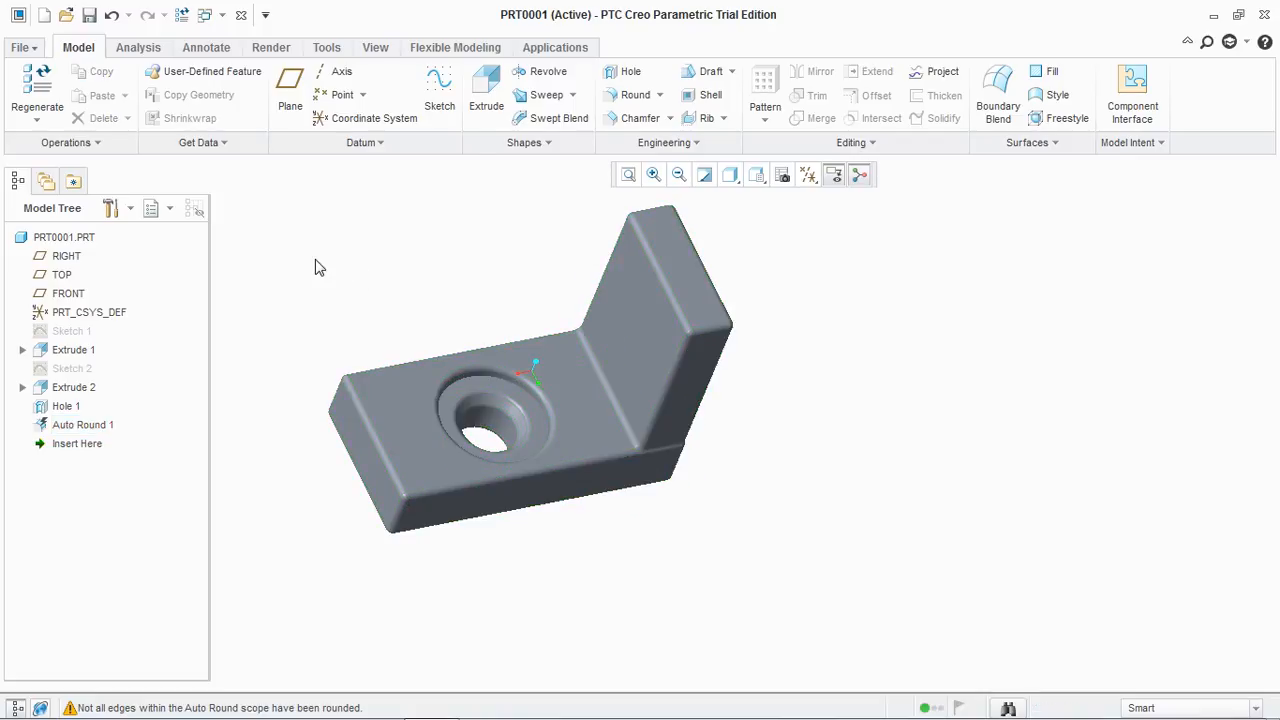
{"action": "middle_click_drag", "start_coordinate": [315, 268], "coordinate": [323, 240]}
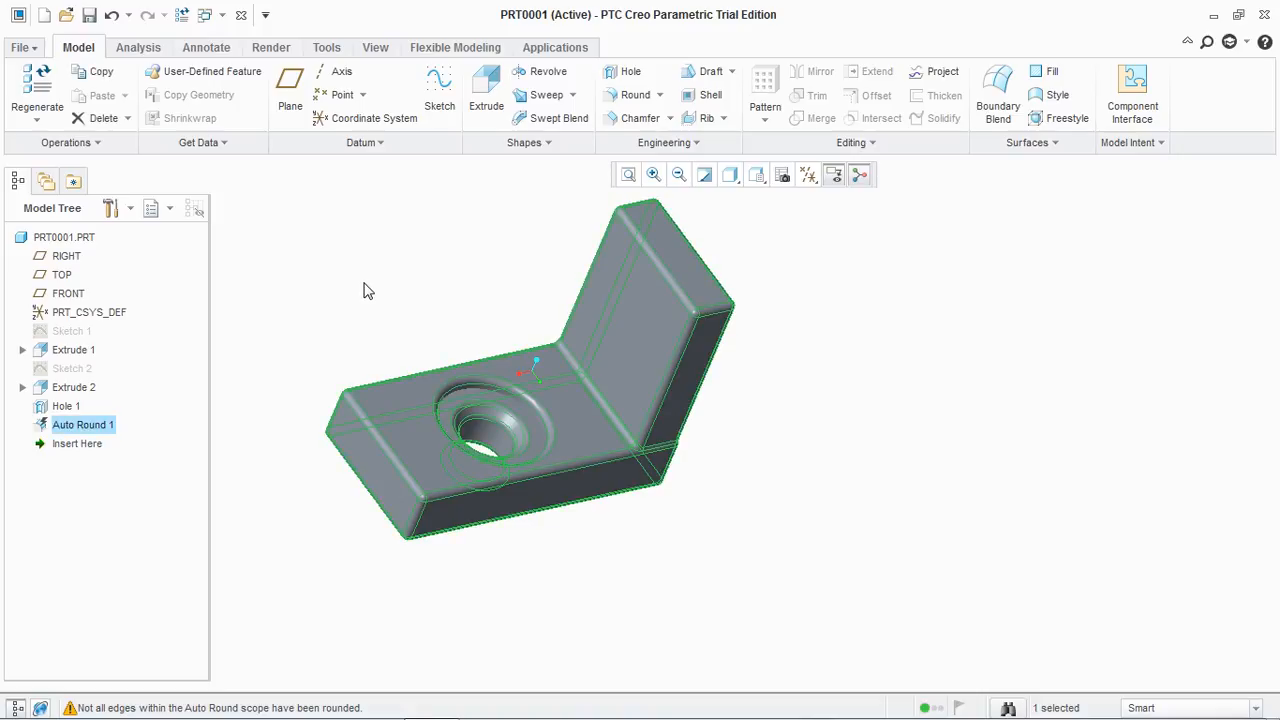
{"action": "key", "text": "ctrl+z"}
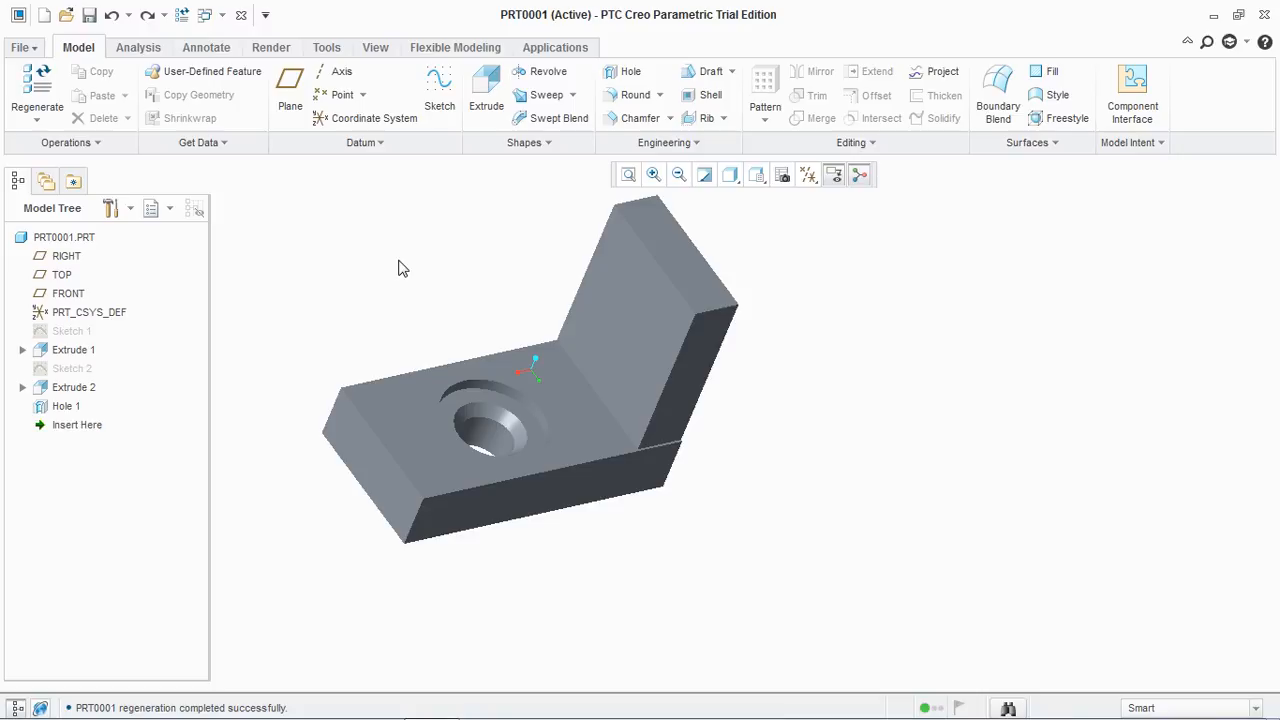
Start a D x D edge chamfer on the short edge between the upright's top and side faces with a distance of 50.
{"action": "left_click", "coordinate": [628, 118]}
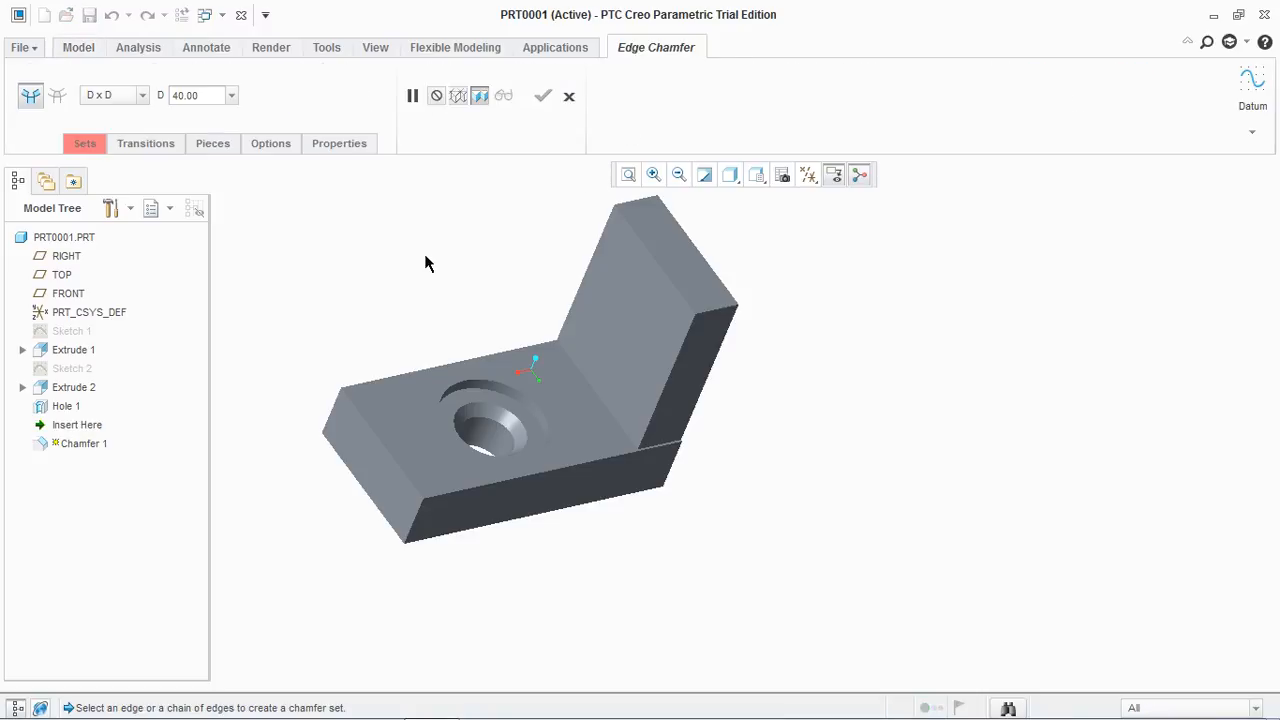
{"action": "left_click", "coordinate": [88, 145]}
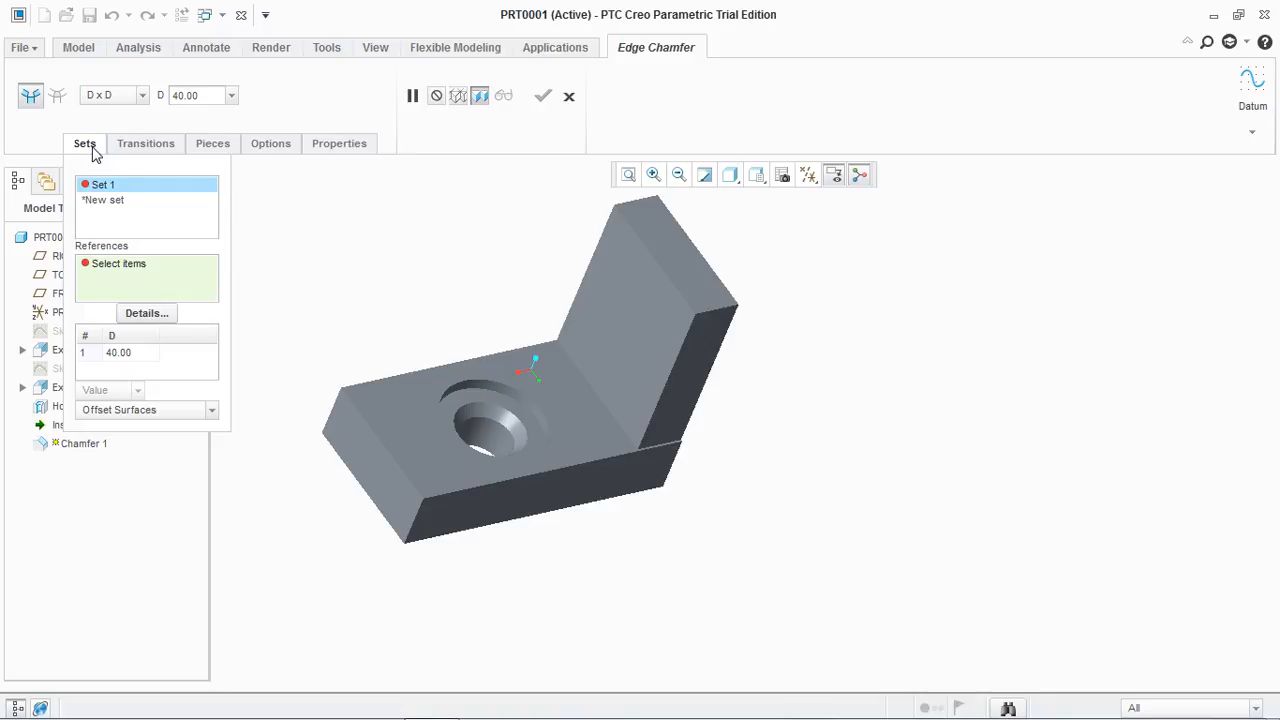
{"action": "left_click", "coordinate": [88, 145]}
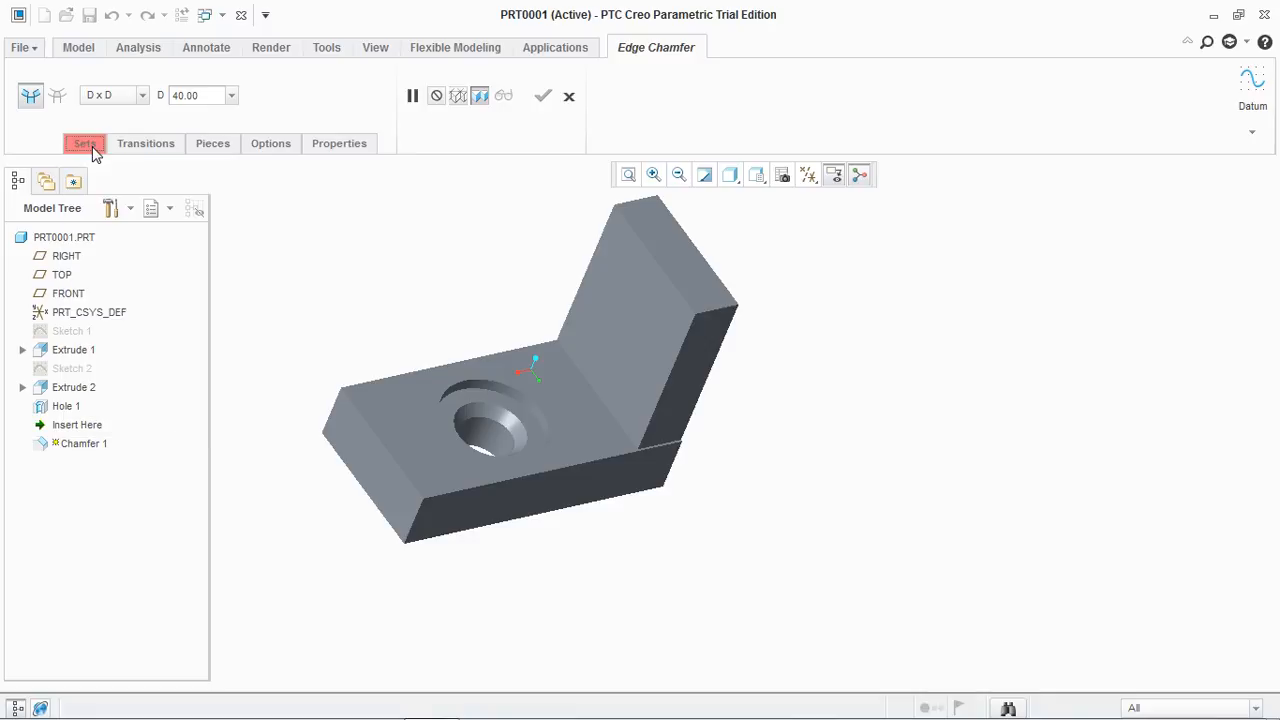
{"action": "left_click", "coordinate": [707, 319]}
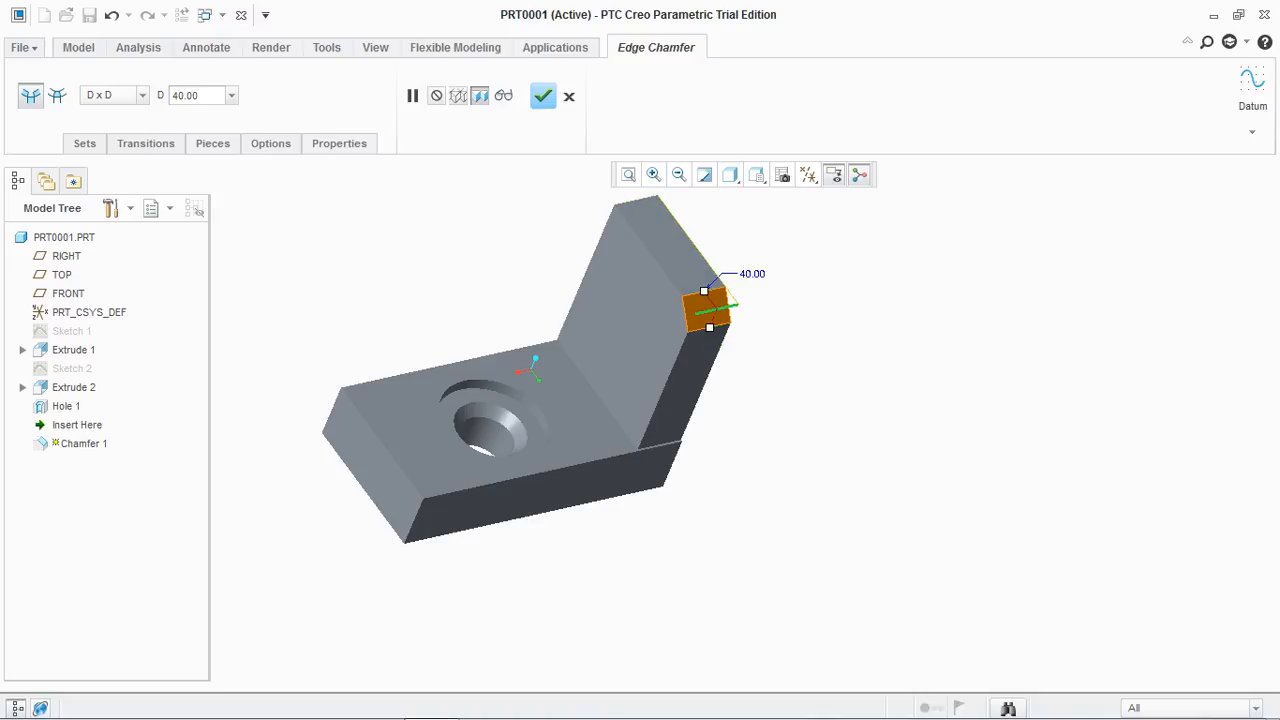
{"action": "double_click", "coordinate": [752, 273]}
{"action": "type", "text": "50"}
{"action": "key", "text": "Return"}
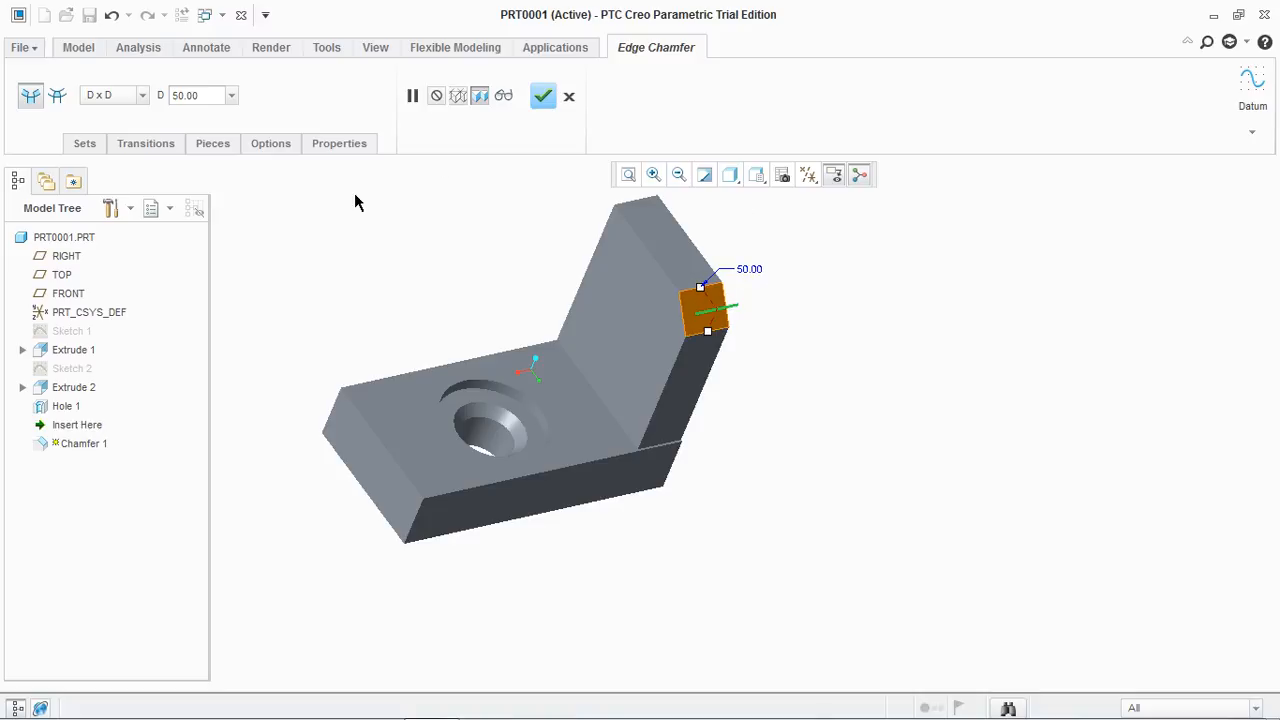
Change the chamfer's dimensioning to D1 x D2 and stretch its second distance to about 66.38.
{"action": "left_click", "coordinate": [143, 96]}
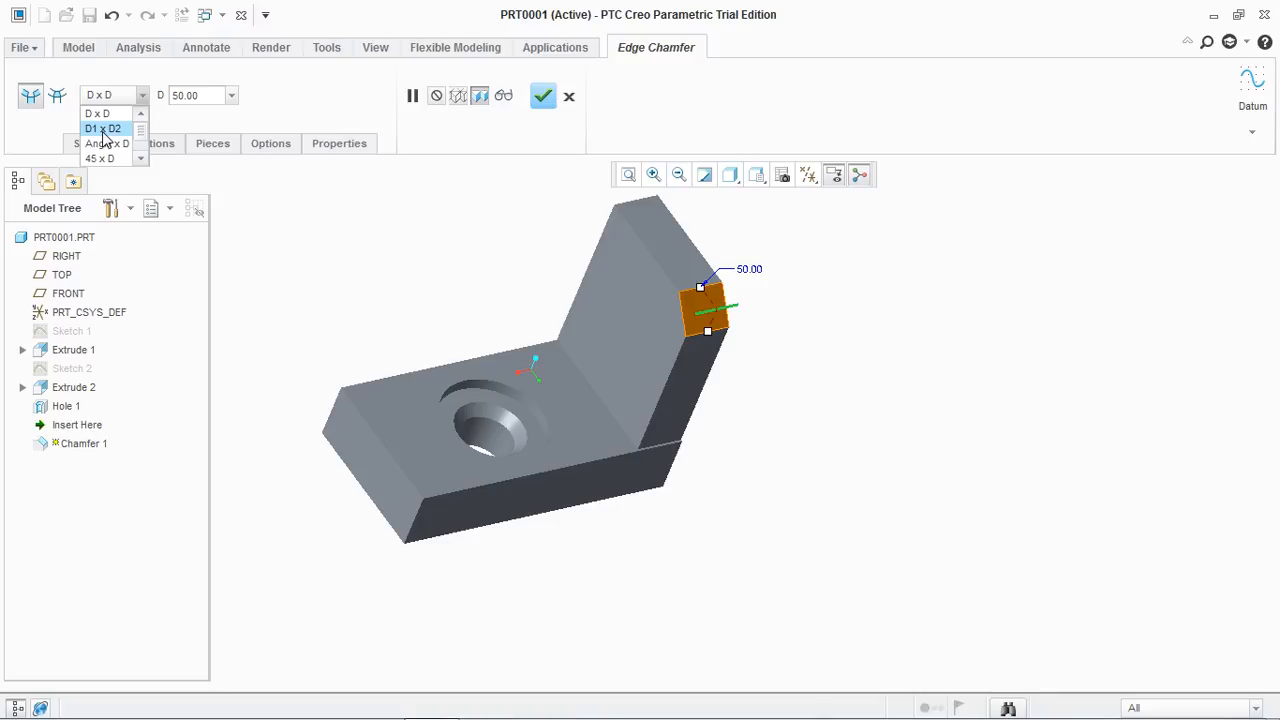
{"action": "left_click", "coordinate": [105, 126]}
{"action": "mouse_move", "coordinate": [708, 330]}
{"action": "left_mouse_down"}
{"action": "mouse_move", "coordinate": [710, 362]}
{"action": "mouse_move", "coordinate": [718, 333]}
{"action": "mouse_move", "coordinate": [709, 343]}
{"action": "left_mouse_up"}
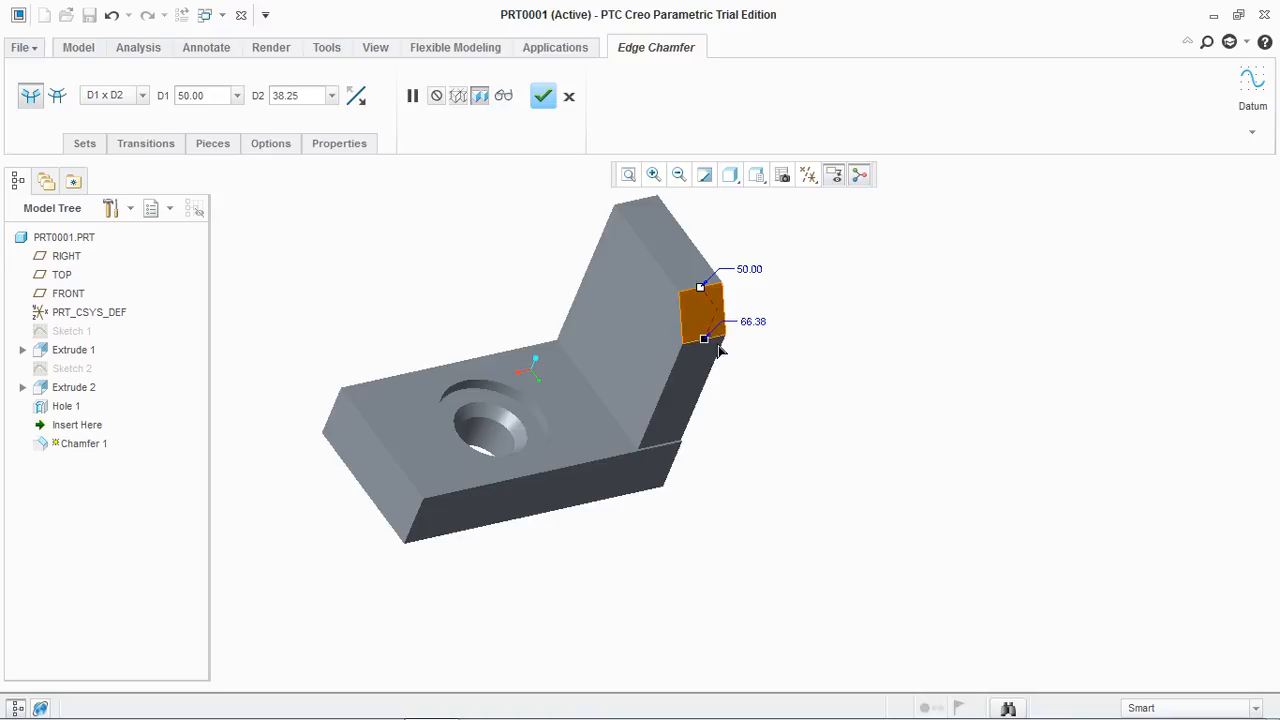
Change the chamfer's dimensioning to Angle x D with an angle of 67 and a distance of 67.
{"action": "left_click", "coordinate": [138, 100]}
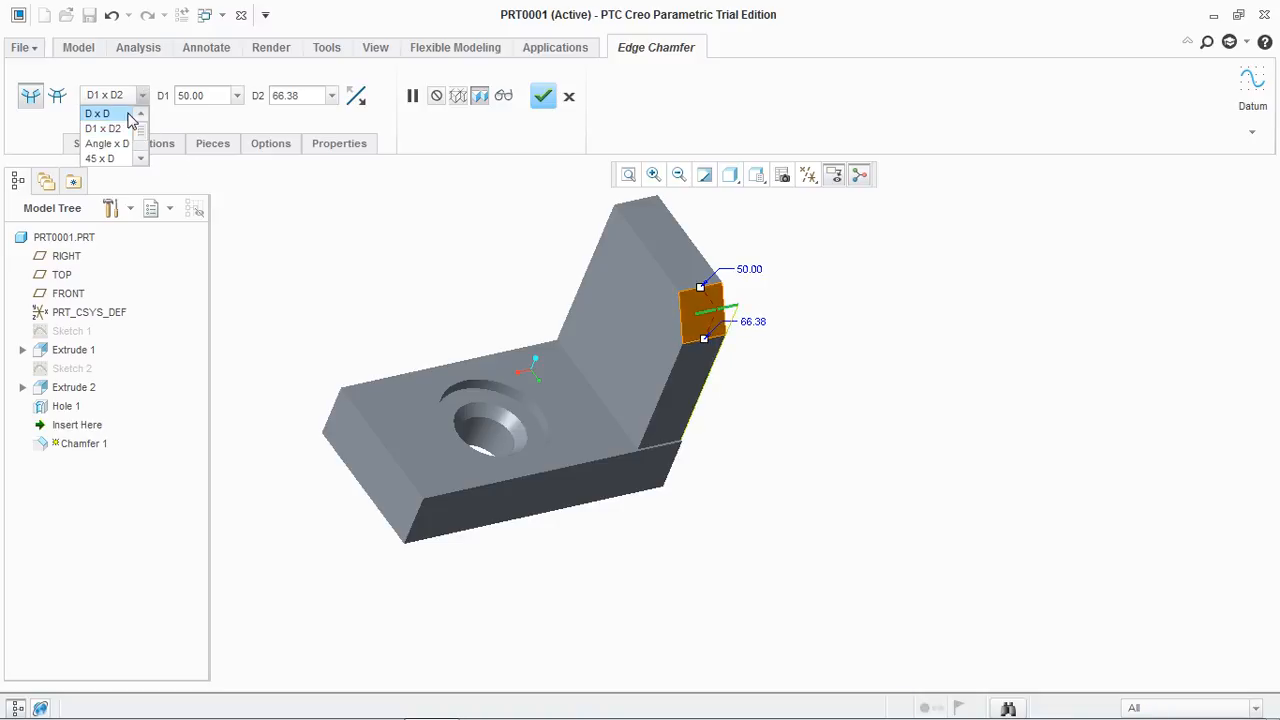
{"action": "left_click", "coordinate": [116, 145]}
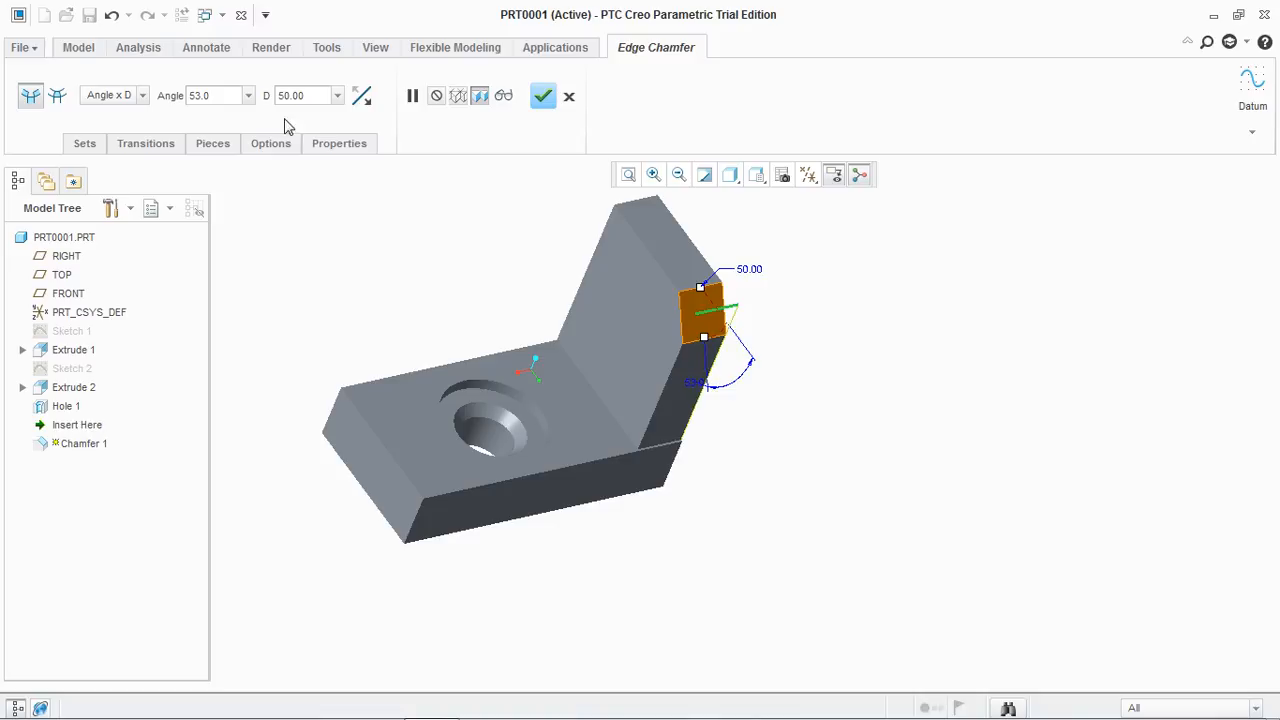
{"action": "double_click", "coordinate": [209, 96]}
{"action": "type", "text": "67"}
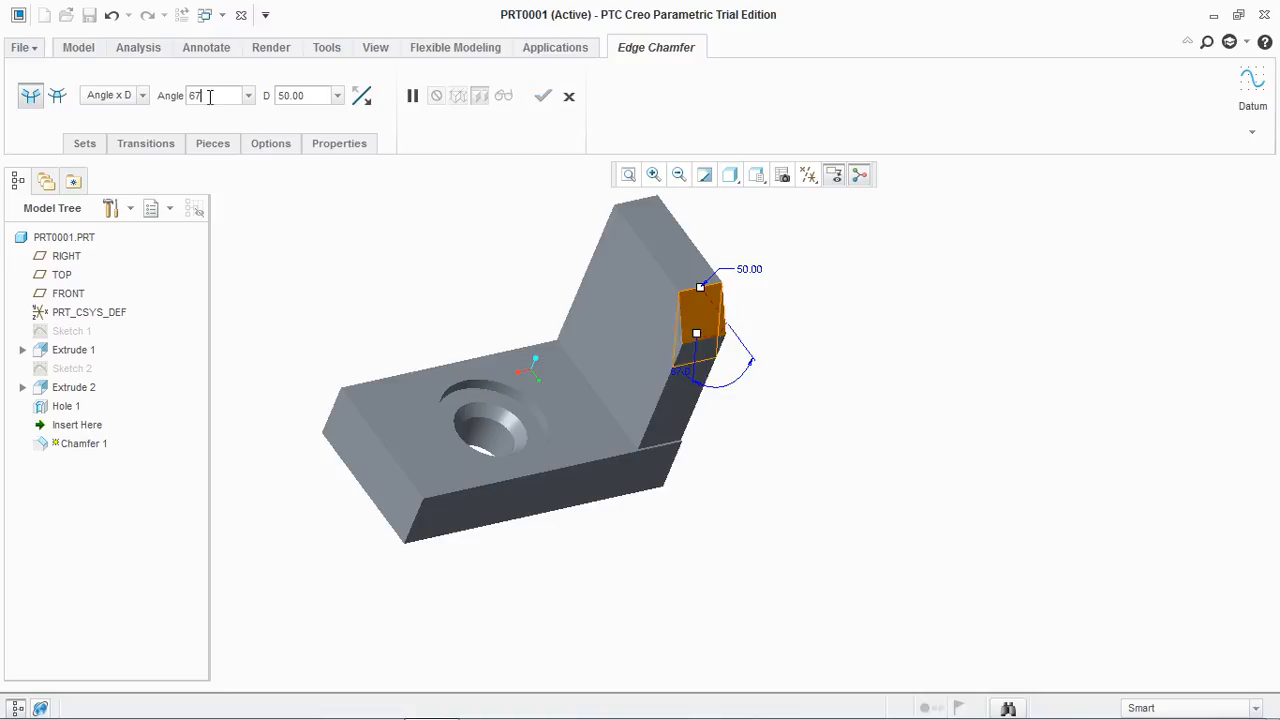
{"action": "key", "text": "Return"}
{"action": "left_click", "coordinate": [322, 96]}
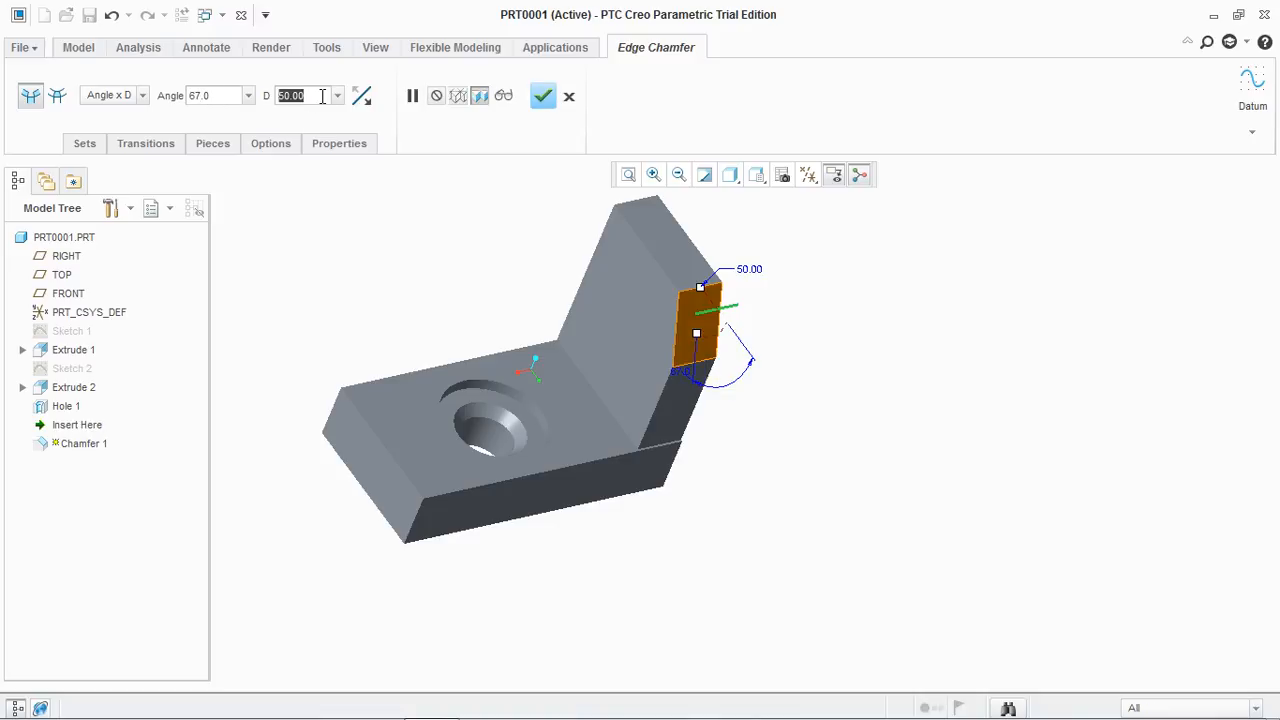
{"action": "type", "text": "67"}
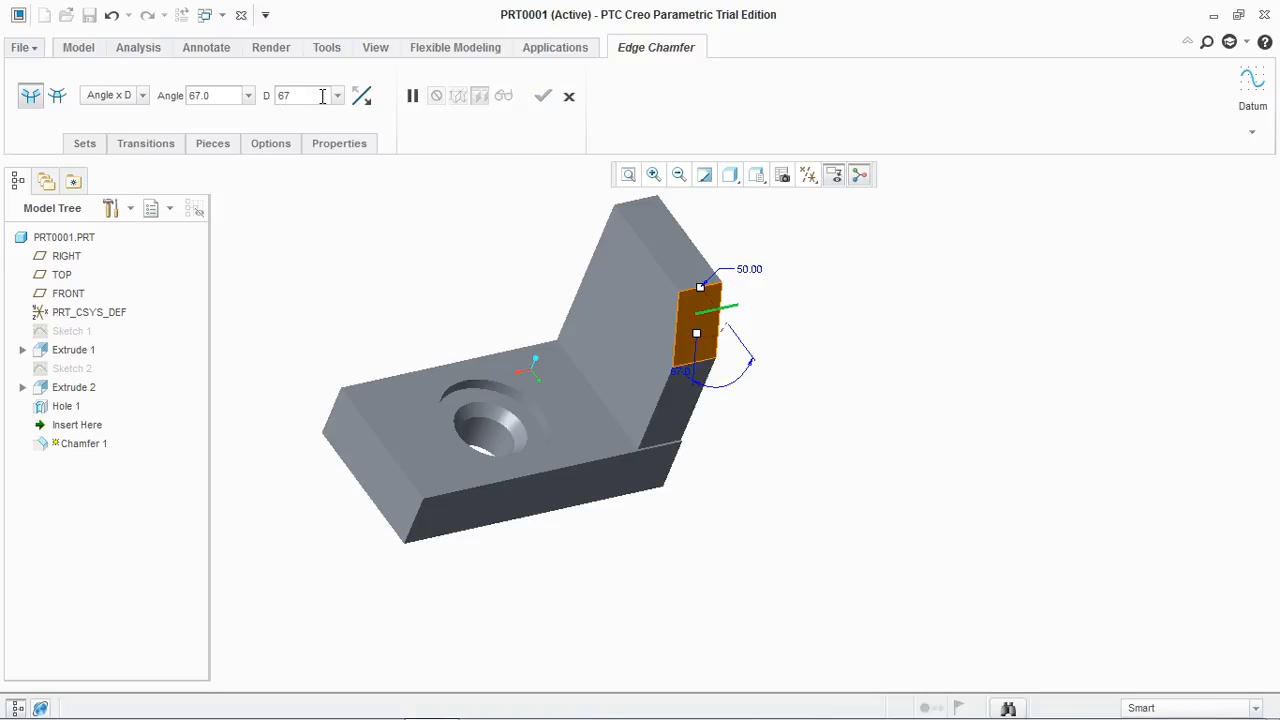
{"action": "key", "text": "Return"}
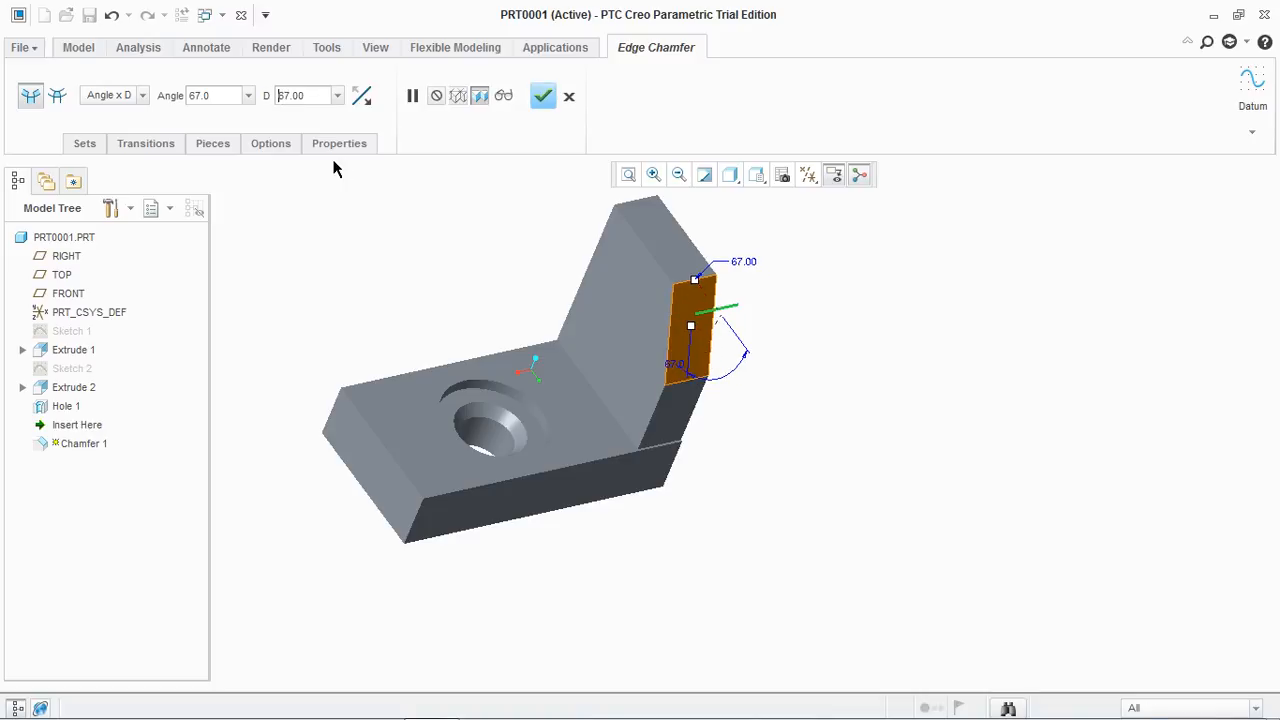
Change the chamfer's dimensioning to 45 x D.
{"action": "left_click", "coordinate": [143, 96]}
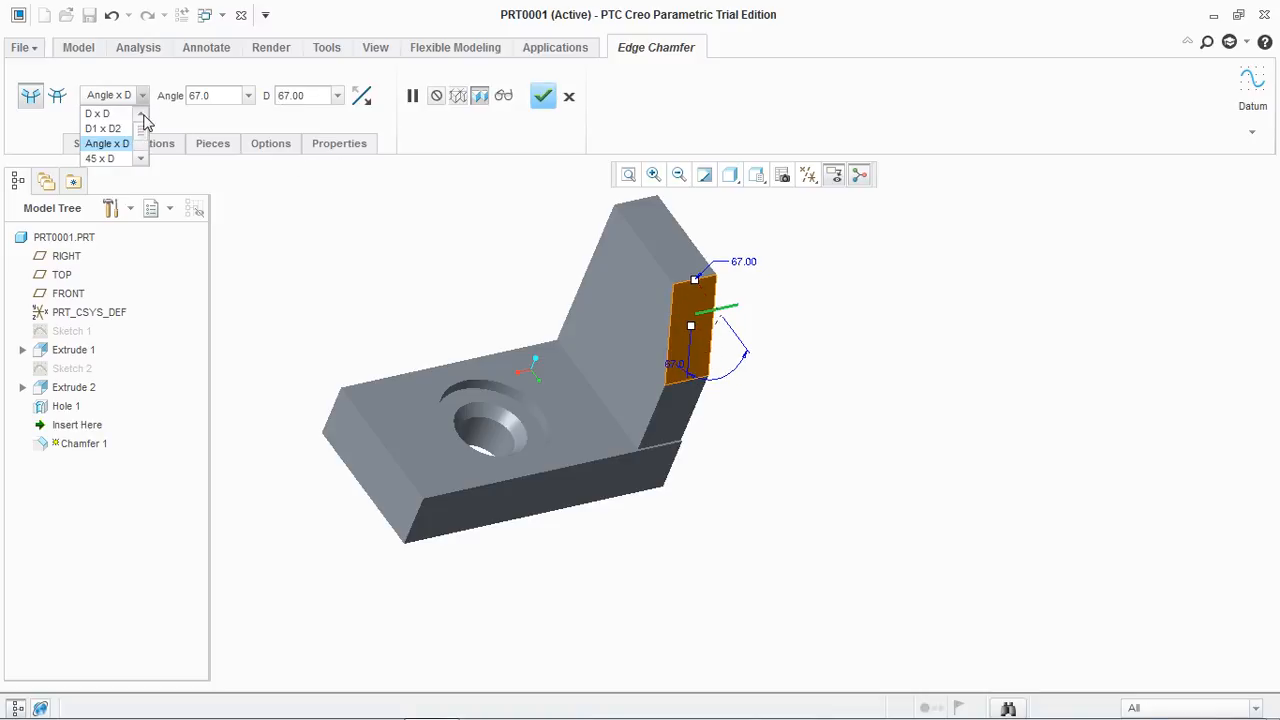
{"action": "left_click_drag", "start_coordinate": [143, 140], "coordinate": [140, 149]}
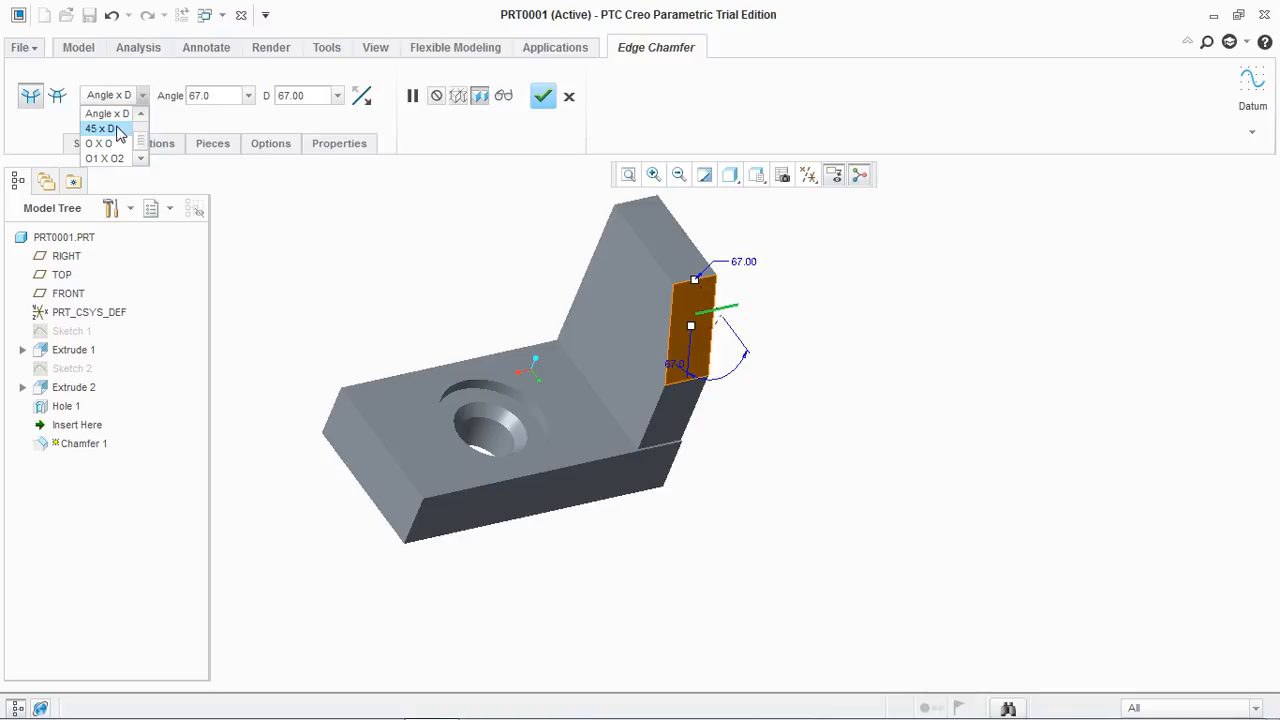
{"action": "left_click", "coordinate": [117, 128]}
Change the chamfer's dimensioning to O X O with an offset of 80.
{"action": "left_click", "coordinate": [143, 96]}
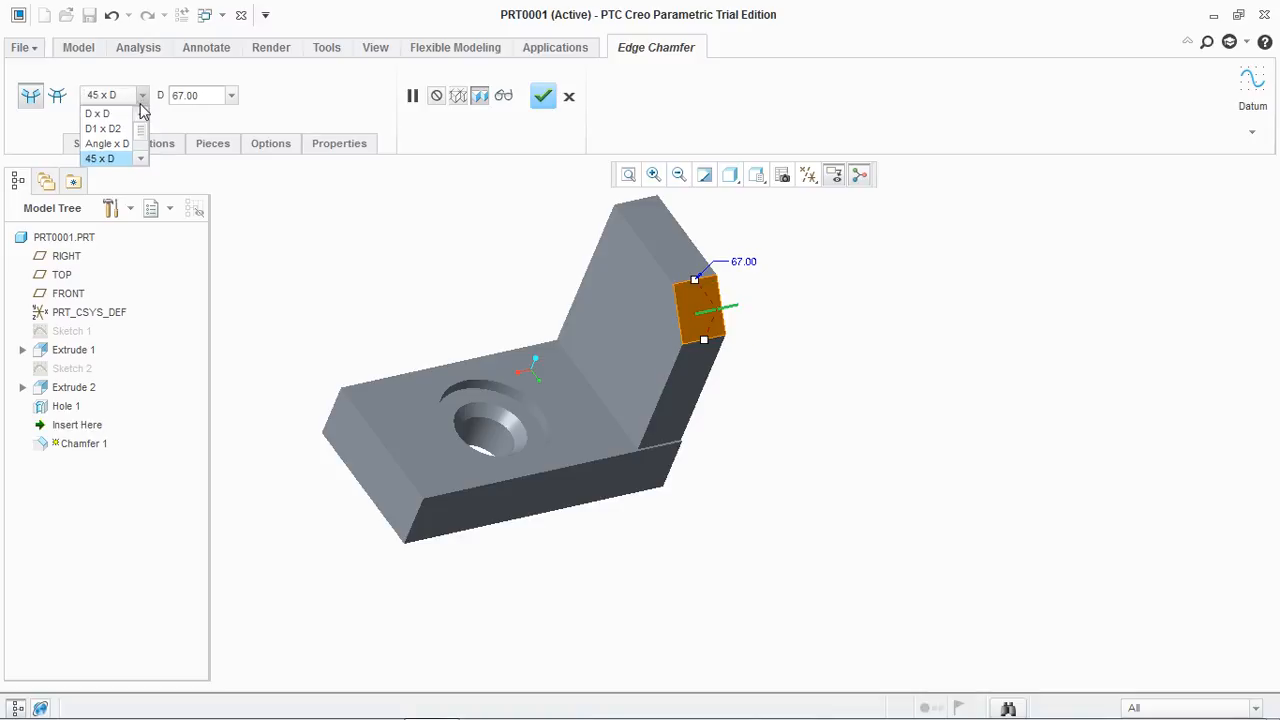
{"action": "scroll", "coordinate": [140, 145], "scroll_direction": "down", "scroll_amount": 2}
{"action": "left_click", "coordinate": [115, 128]}
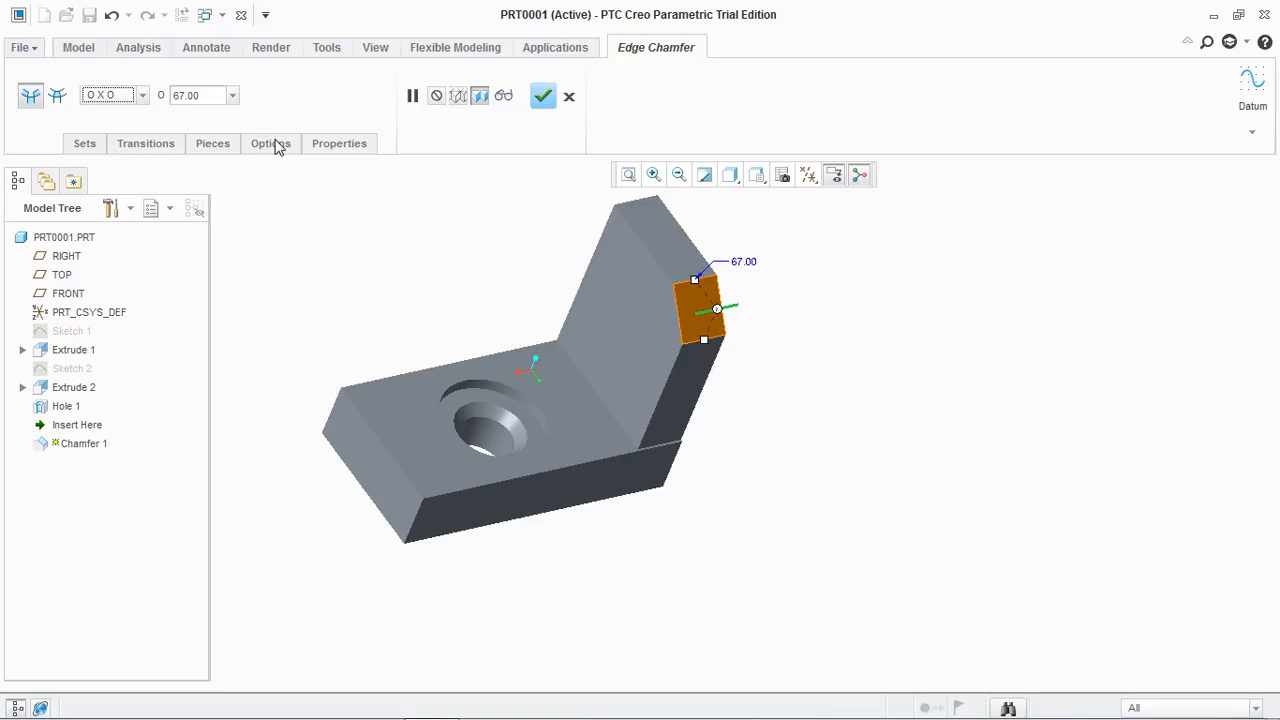
{"action": "left_click", "coordinate": [213, 96]}
{"action": "type", "text": "8"}
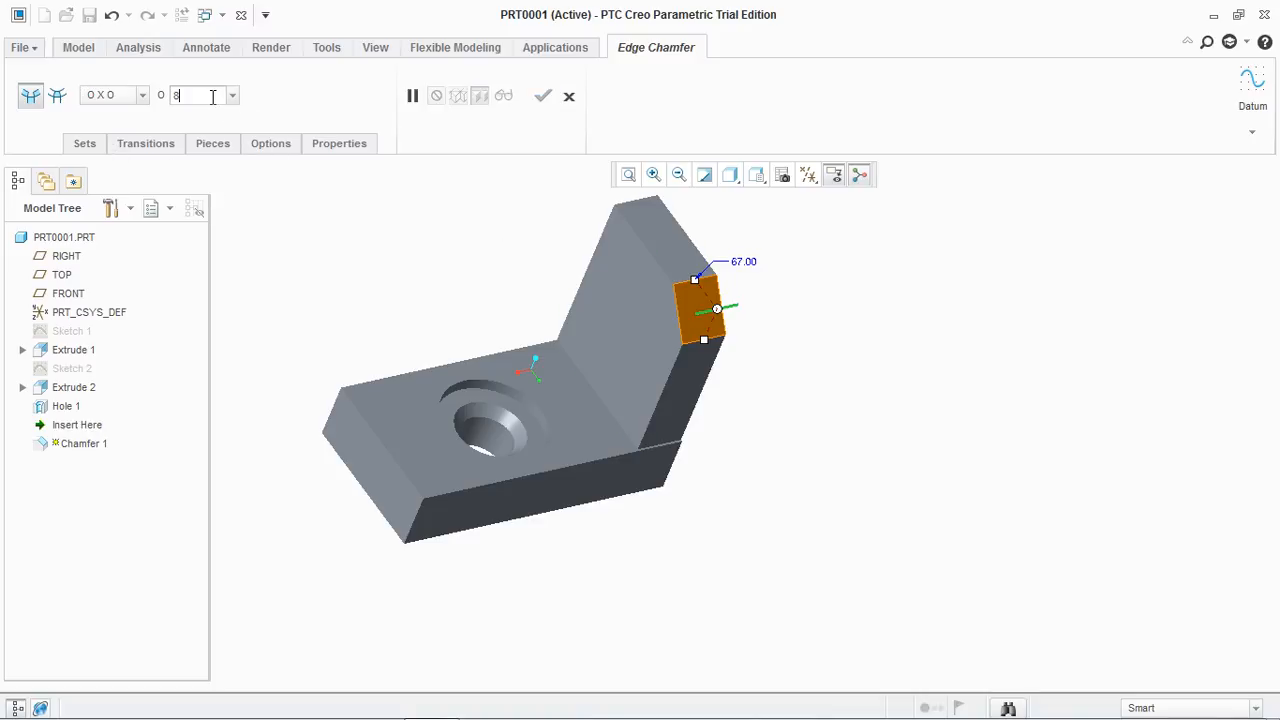
{"action": "type", "text": "0"}
{"action": "key", "text": "Return"}
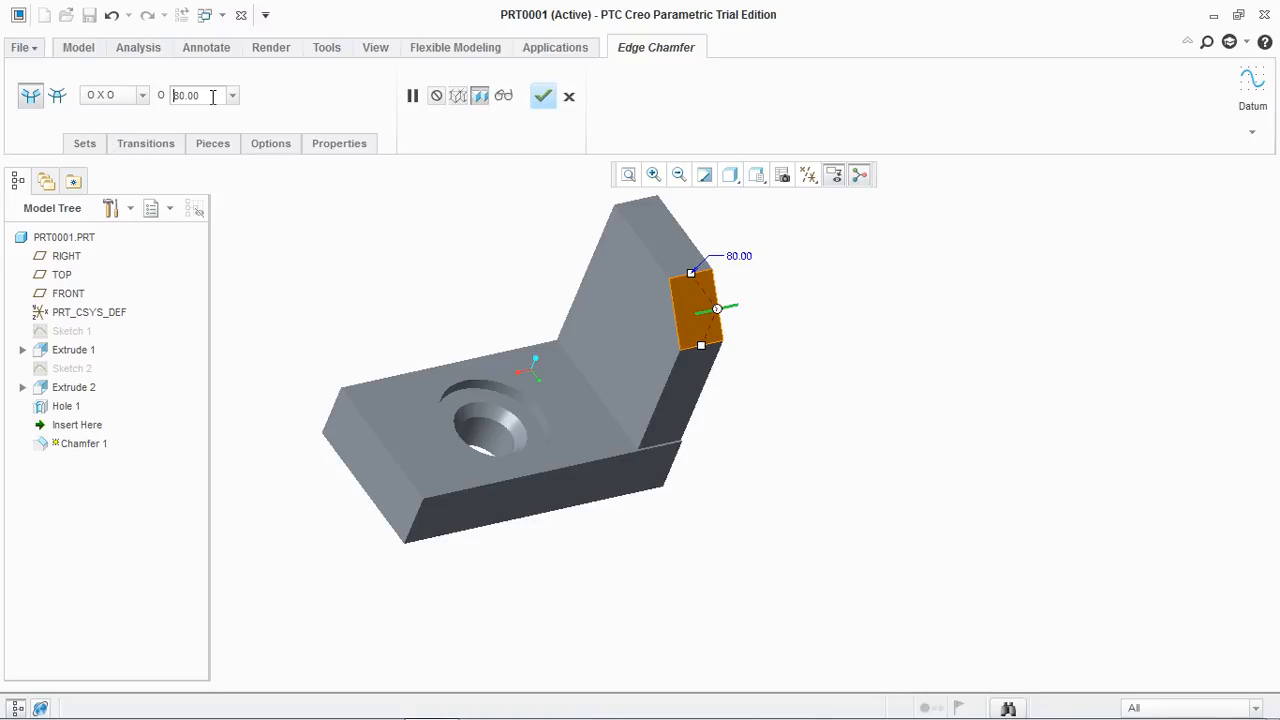
Switch the chamfer to O1 X O2, reduce the second offset to about 60.75 and complete the chamfer.
{"action": "left_click", "coordinate": [142, 95]}
{"action": "scroll", "coordinate": [146, 128], "scroll_direction": "down", "scroll_amount": 1}
{"action": "left_click", "coordinate": [110, 158]}
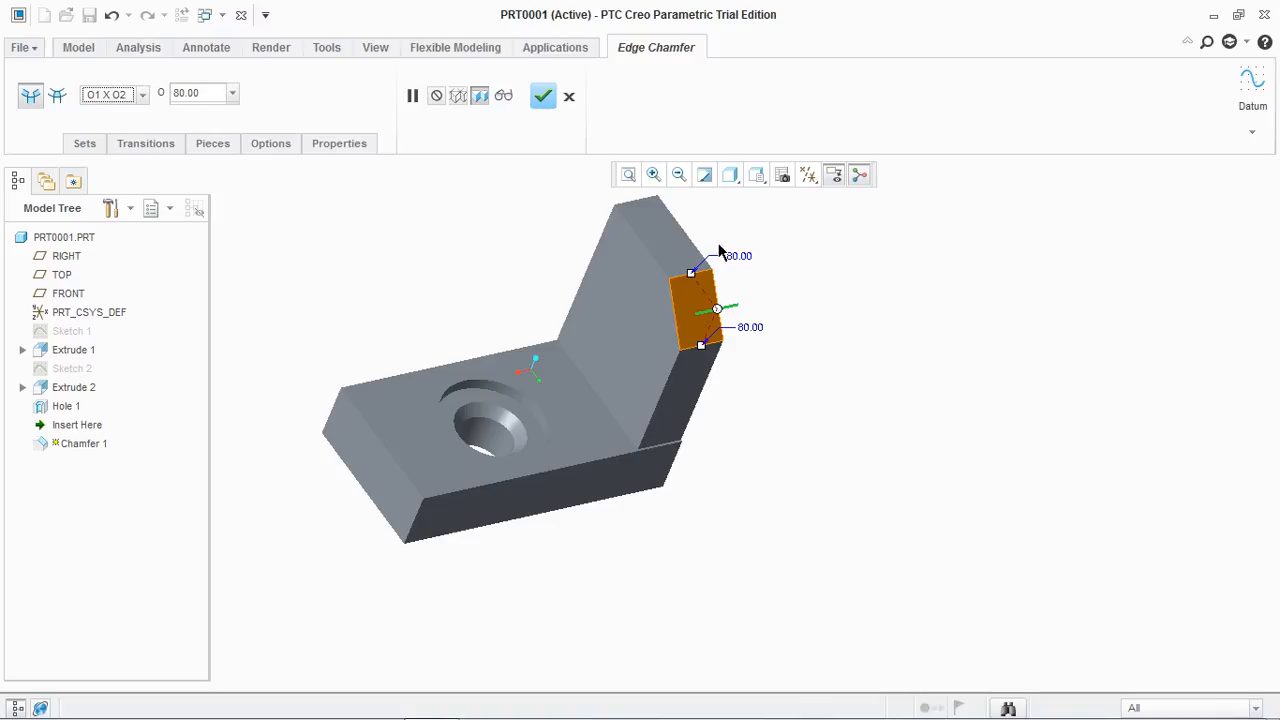
{"action": "mouse_move", "coordinate": [701, 344]}
{"action": "left_mouse_down"}
{"action": "mouse_move", "coordinate": [710, 378]}
{"action": "mouse_move", "coordinate": [718, 335]}
{"action": "left_mouse_up"}
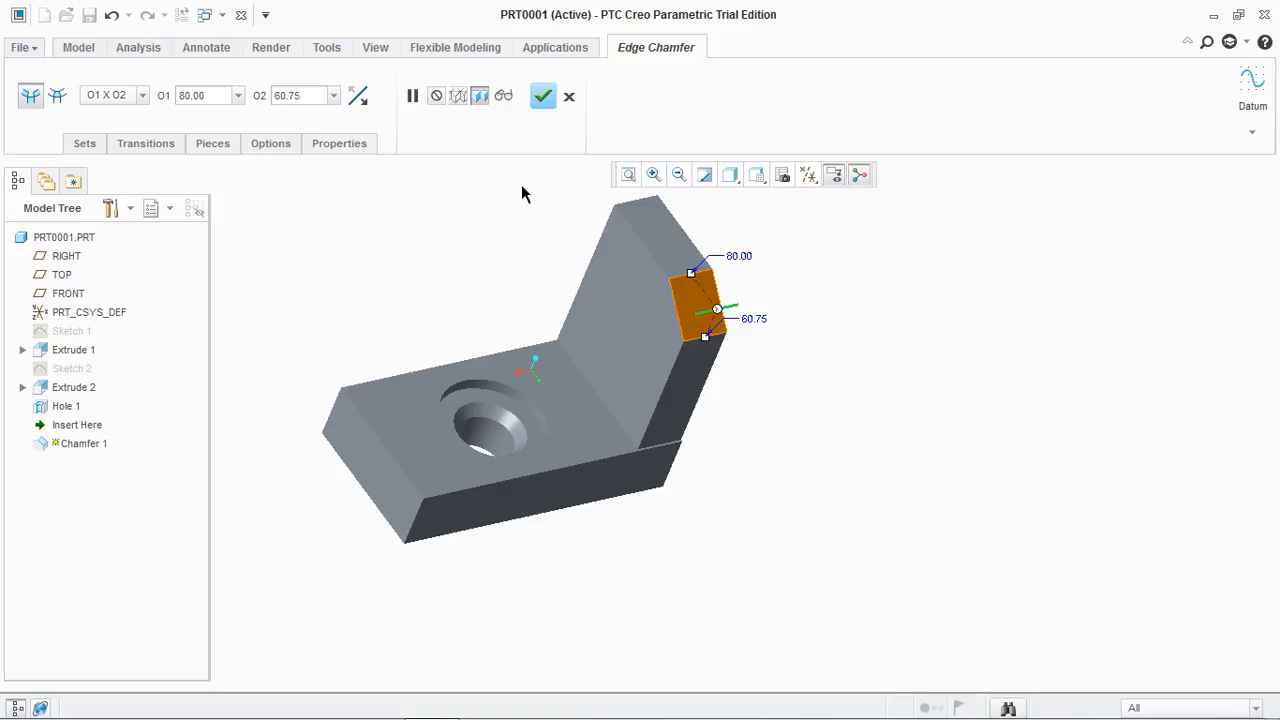
{"action": "left_click", "coordinate": [542, 96]}
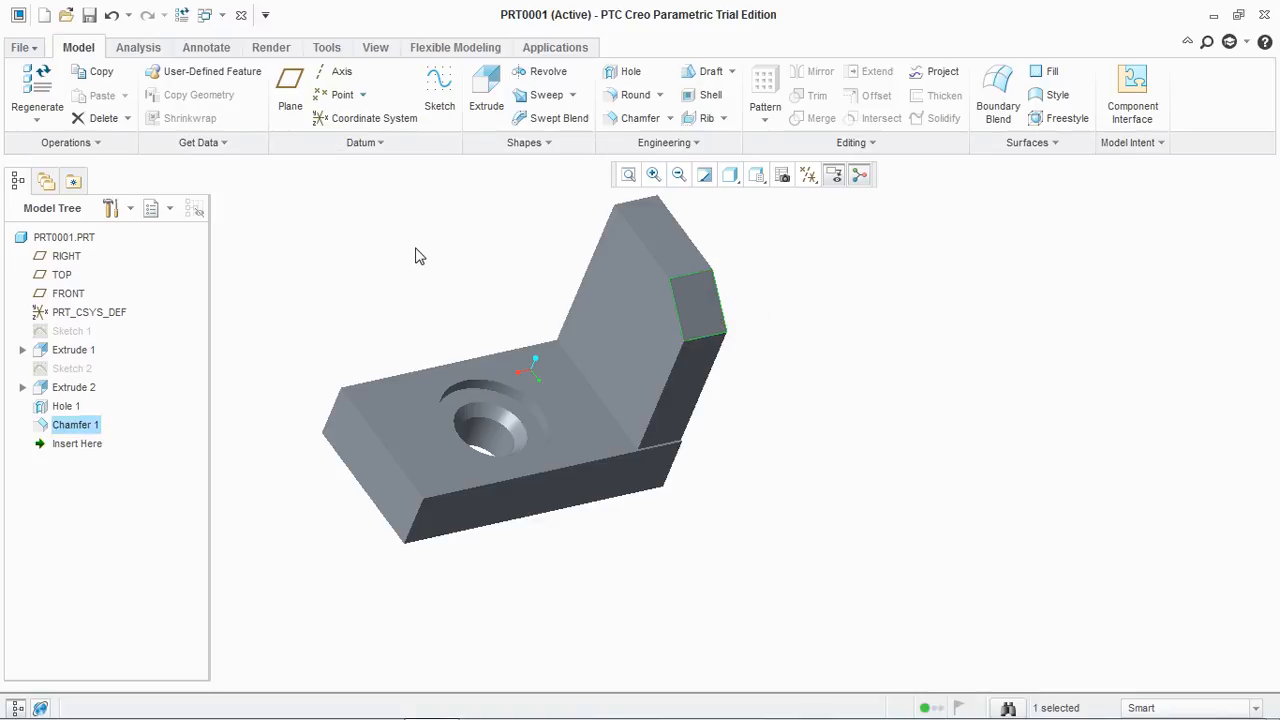
{"action": "scroll", "coordinate": [430, 294], "scroll_direction": "up", "scroll_amount": 2}
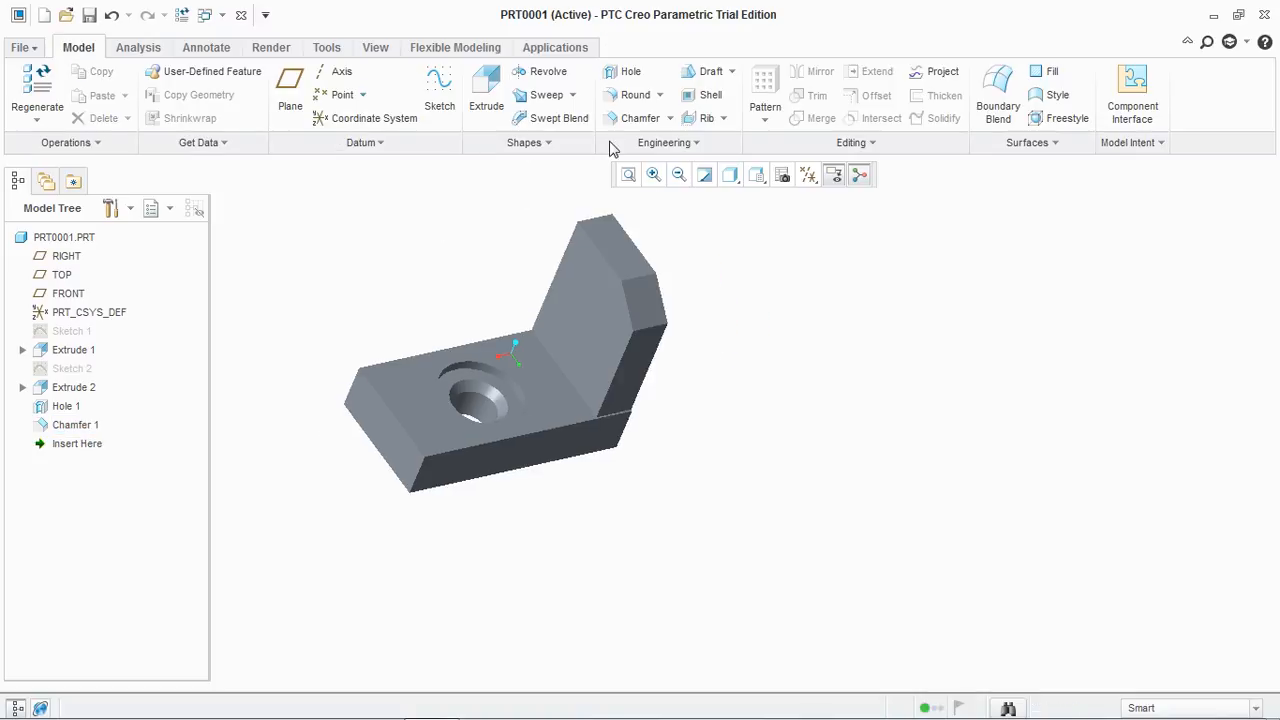
{"action": "left_click", "coordinate": [652, 118]}
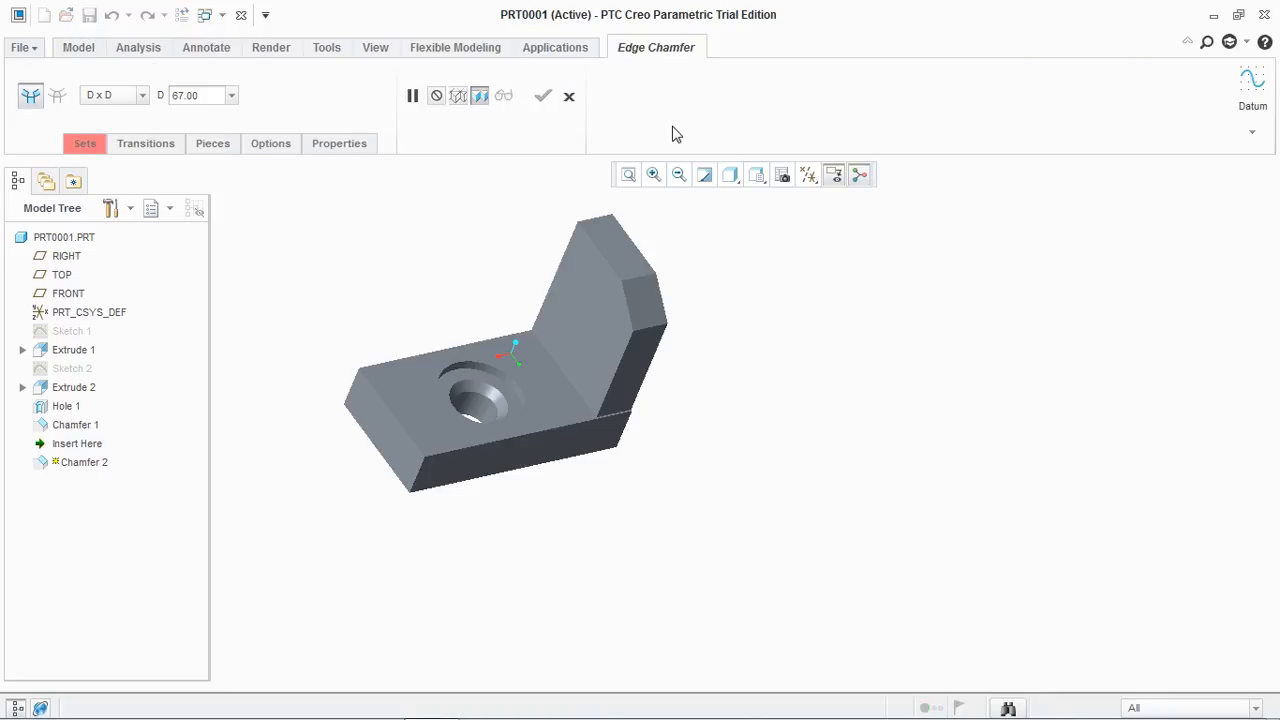
{"action": "left_click", "coordinate": [569, 96]}
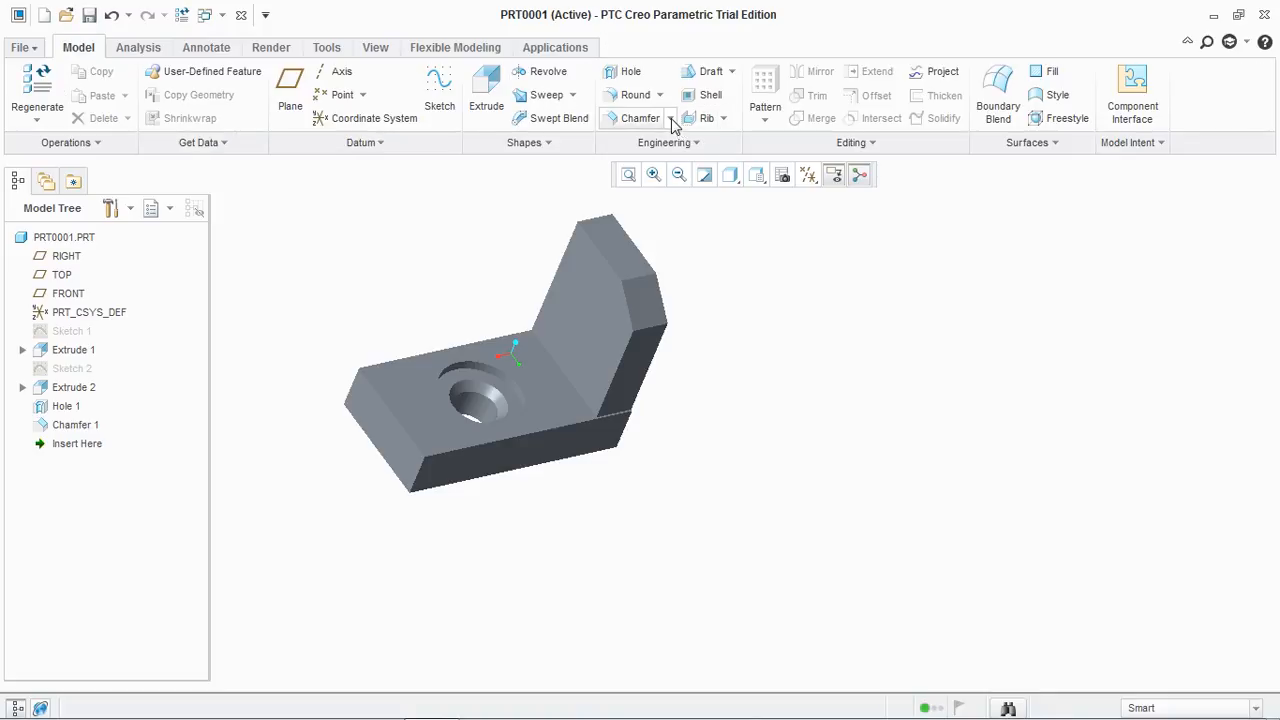
Add a corner chamfer at the near upper vertex of the base's free end, stretching D2 to about 66.03.
{"action": "left_click", "coordinate": [670, 118]}
{"action": "left_click", "coordinate": [668, 160]}
{"action": "scroll", "coordinate": [429, 451], "scroll_direction": "up", "scroll_amount": 5}
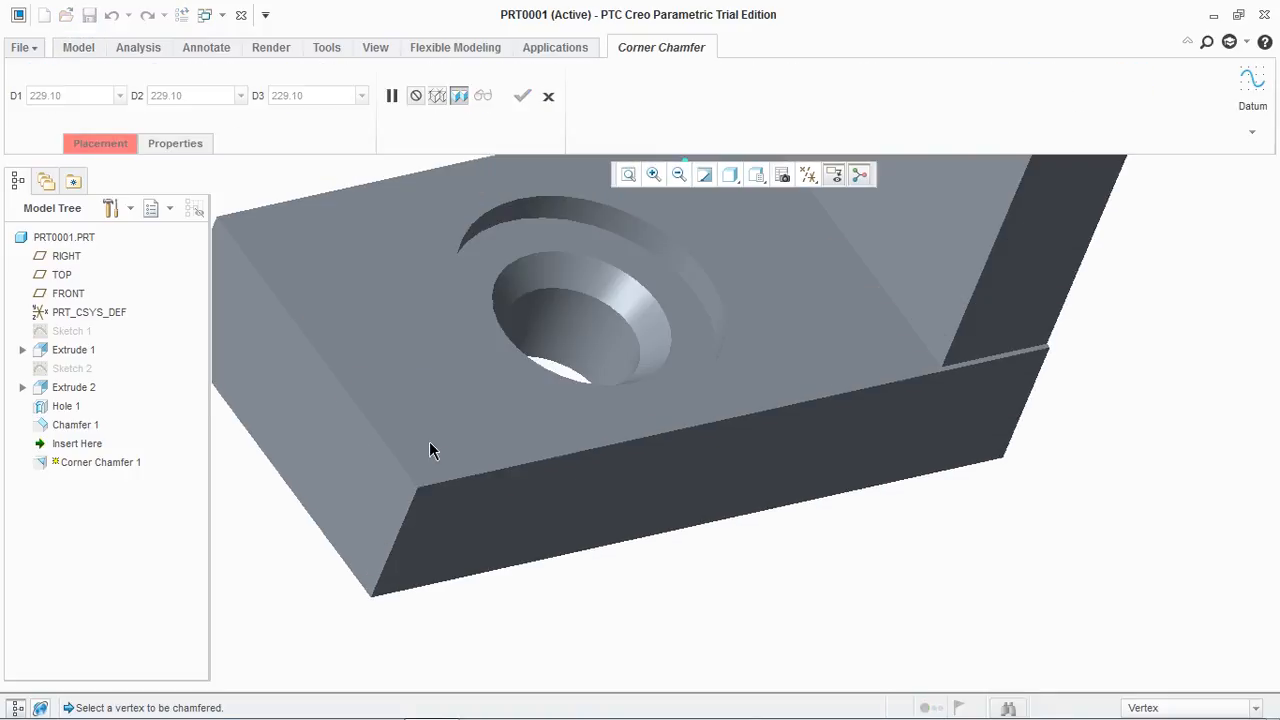
{"action": "left_click", "coordinate": [416, 487]}
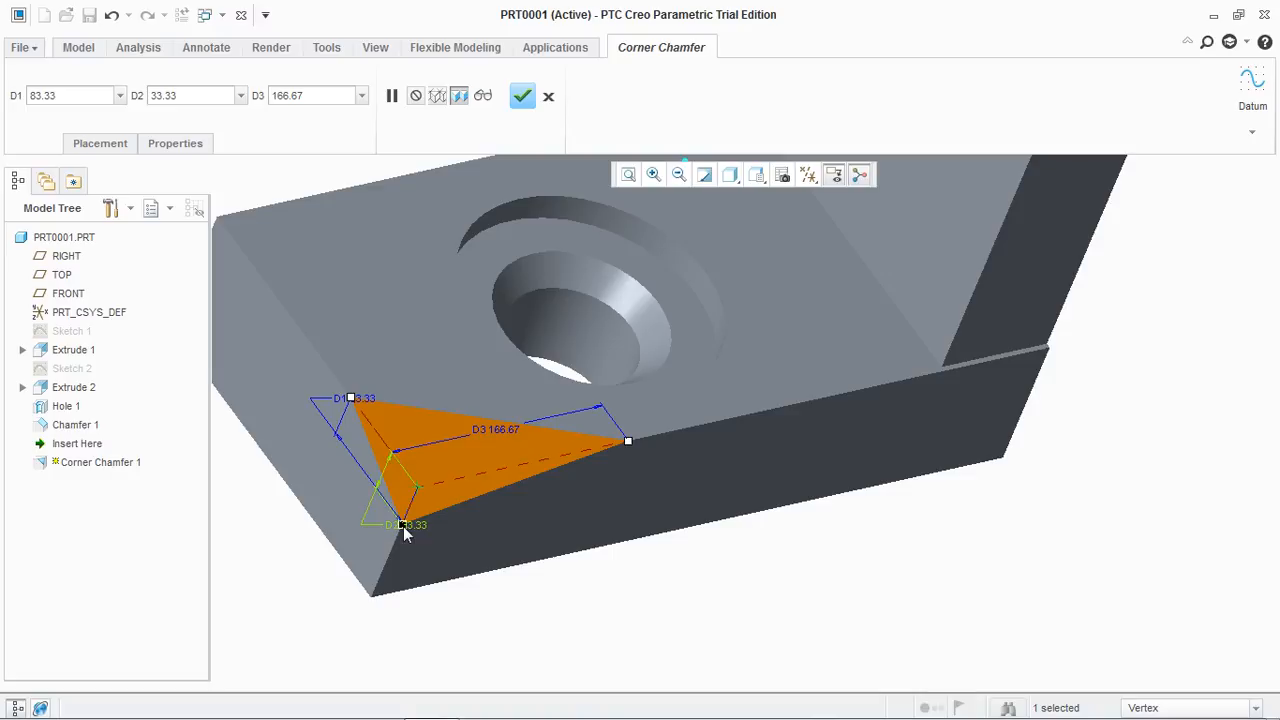
{"action": "scroll", "coordinate": [399, 539], "scroll_direction": "up", "scroll_amount": 3}
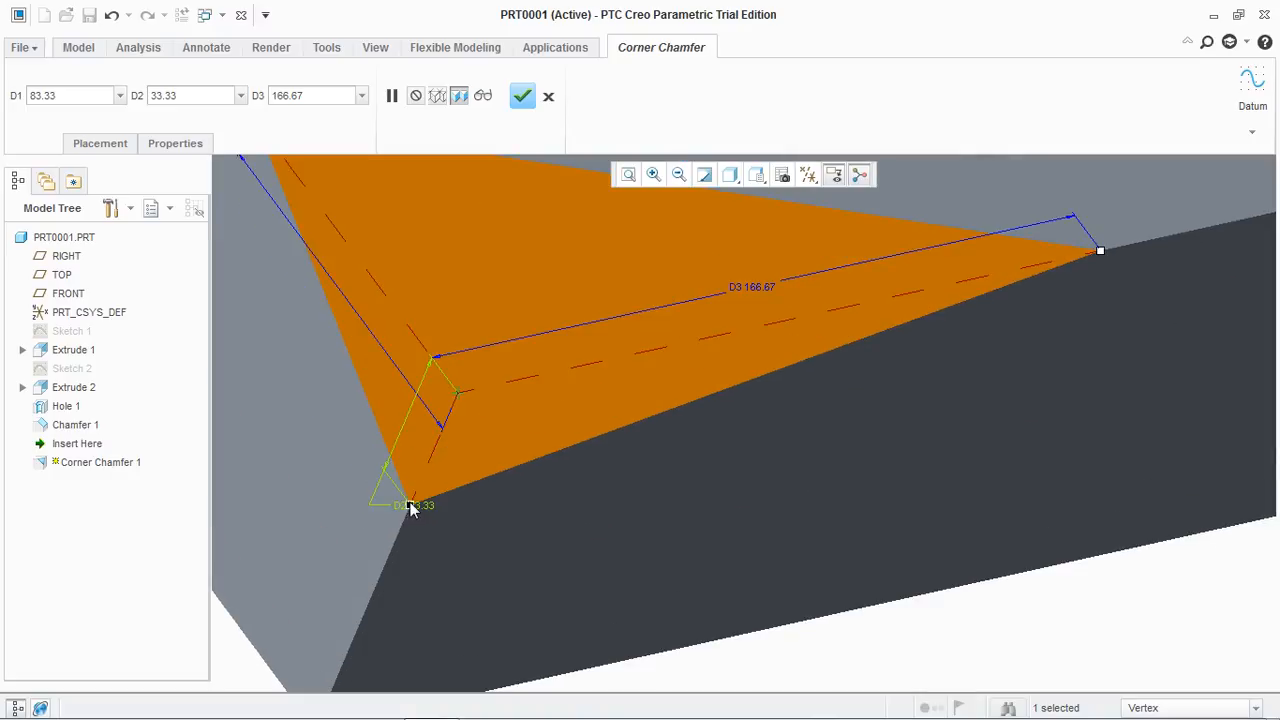
{"action": "left_click_drag", "start_coordinate": [411, 505], "coordinate": [362, 614]}
{"action": "scroll", "coordinate": [443, 530], "scroll_direction": "down", "scroll_amount": 3}
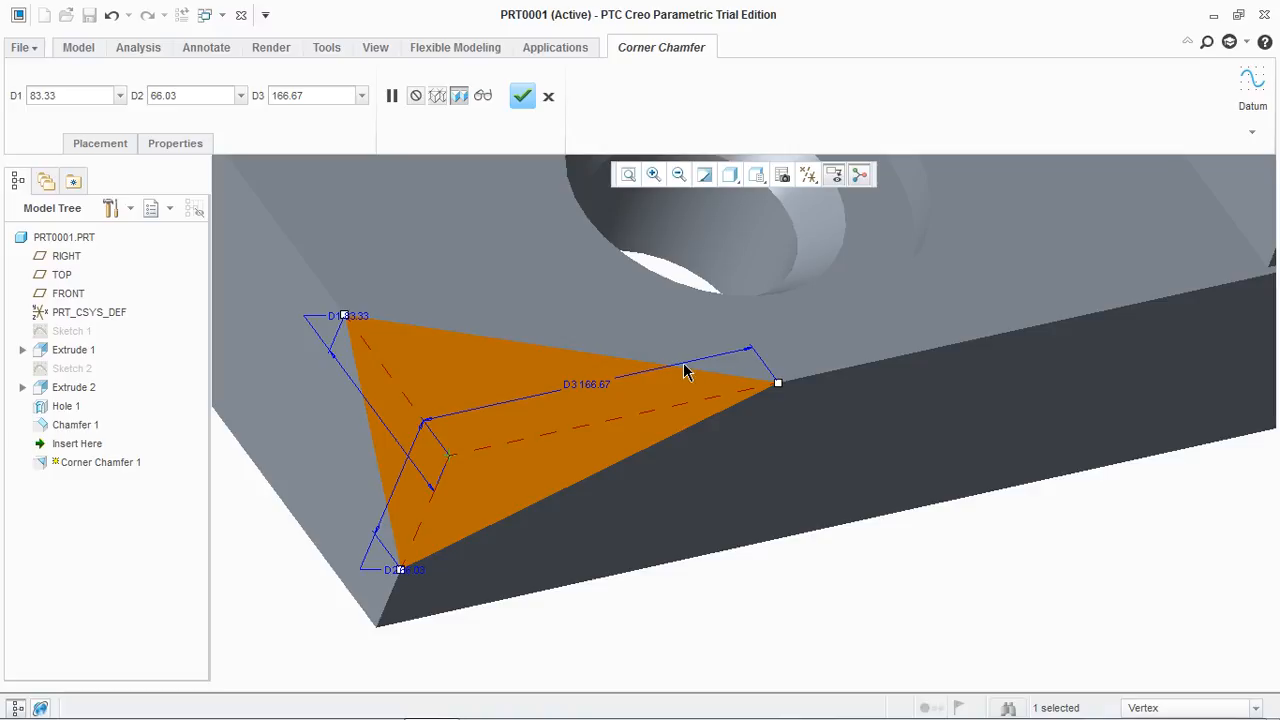
{"action": "left_click", "coordinate": [521, 98]}
Display the bracket in Shading With Reflections and view it from a lower angle.
{"action": "key", "text": "ctrl+d"}
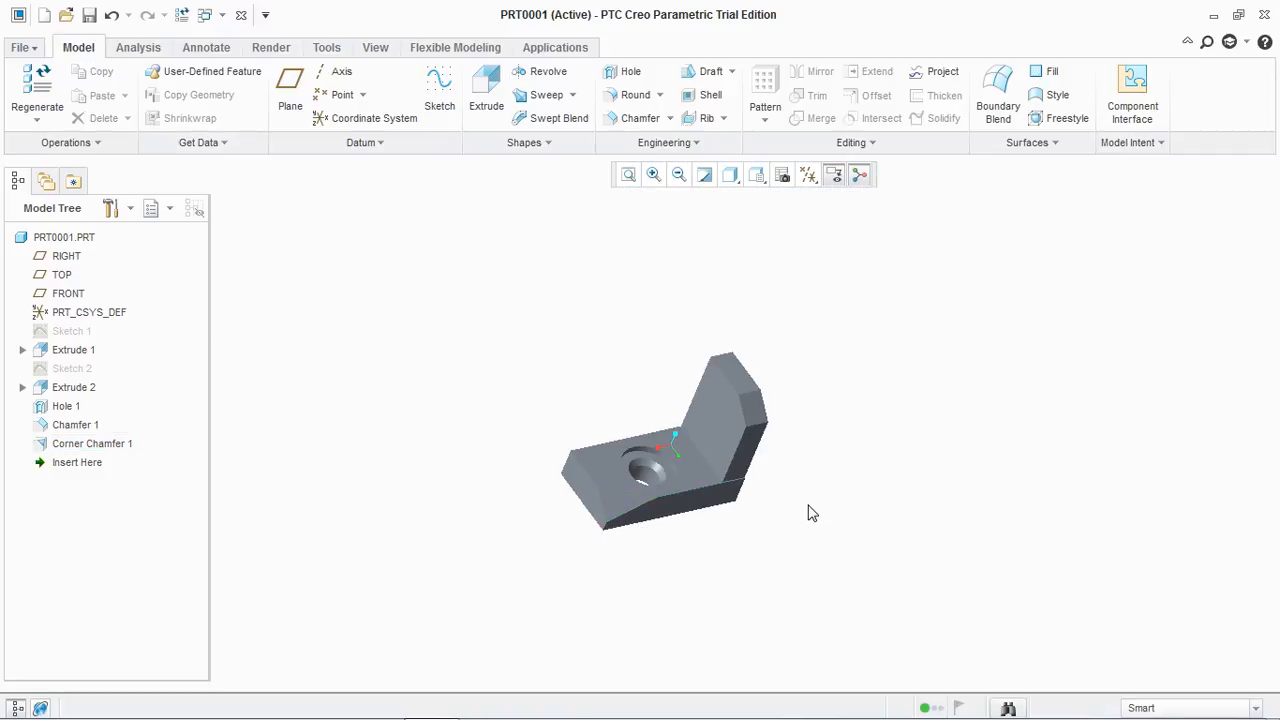
{"action": "left_click", "coordinate": [731, 176]}
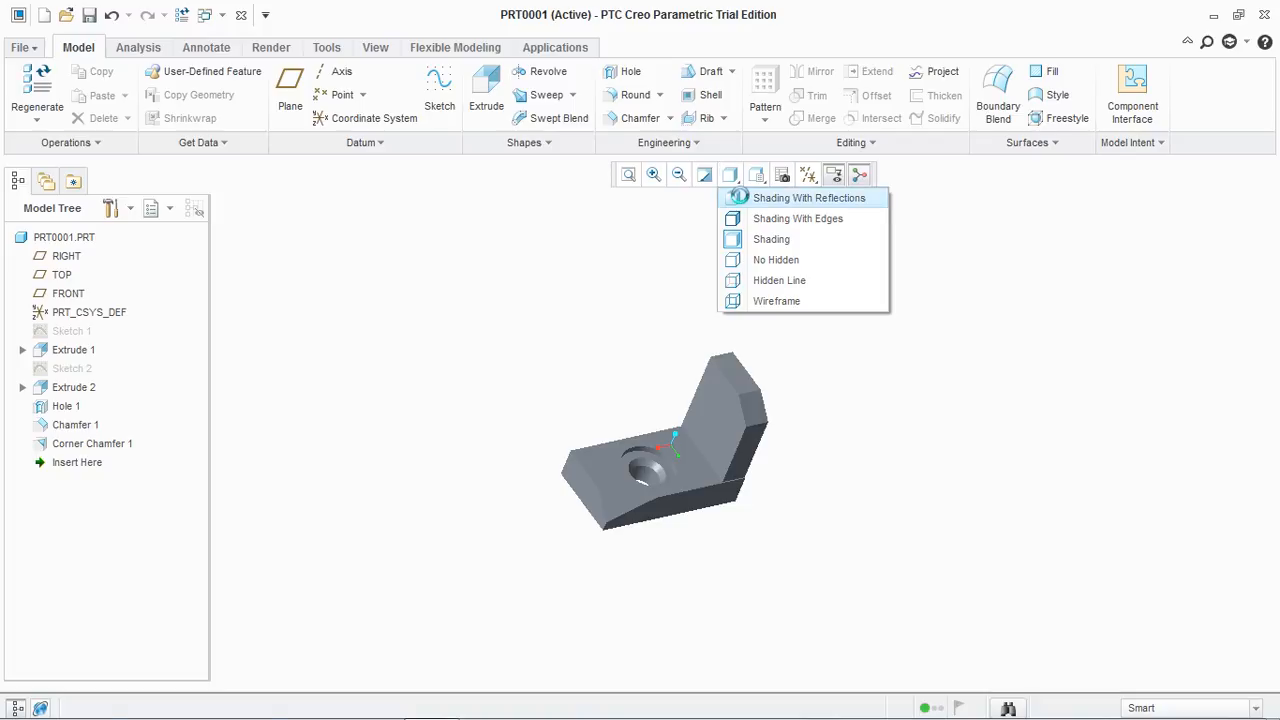
{"action": "left_click", "coordinate": [745, 198]}
{"action": "scroll", "coordinate": [650, 540], "scroll_direction": "up", "scroll_amount": 3}
{"action": "mouse_move", "coordinate": [689, 546]}
{"action": "middle_mouse_down"}
{"action": "mouse_move", "coordinate": [694, 511]}
{"action": "mouse_move", "coordinate": [700, 523]}
{"action": "middle_mouse_up"}
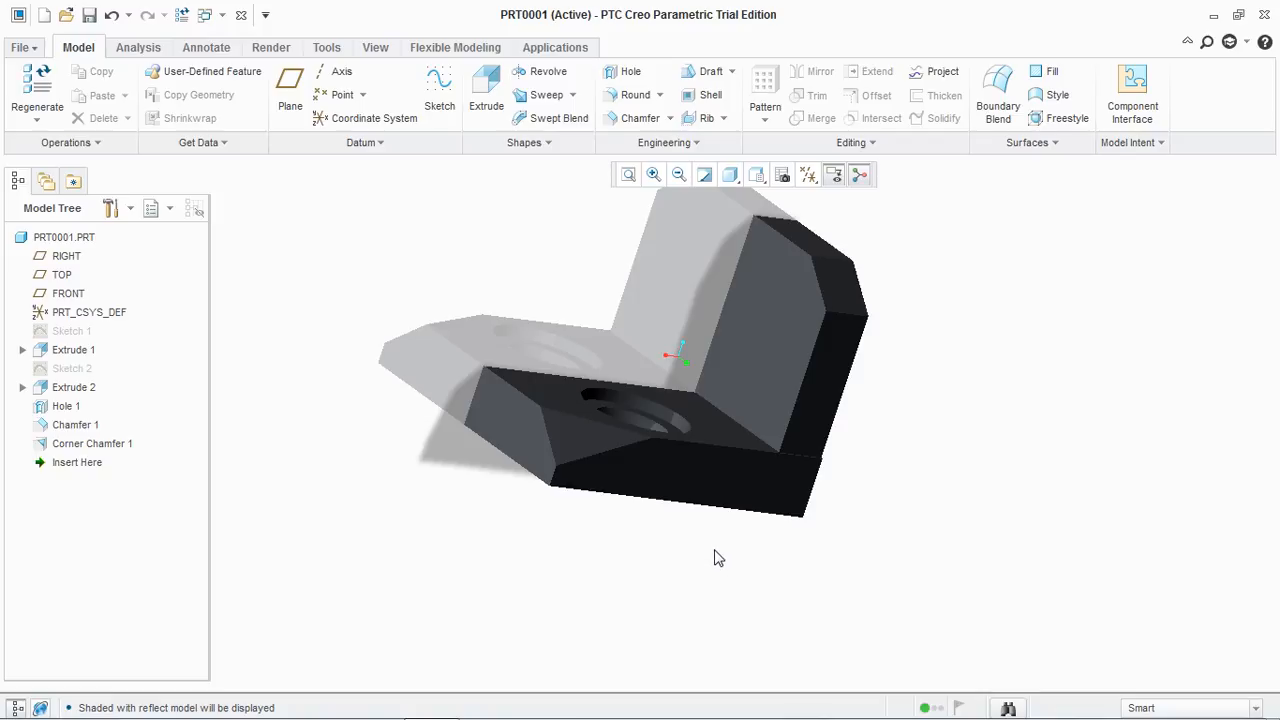
{"action": "mouse_move", "coordinate": [1104, 716]}
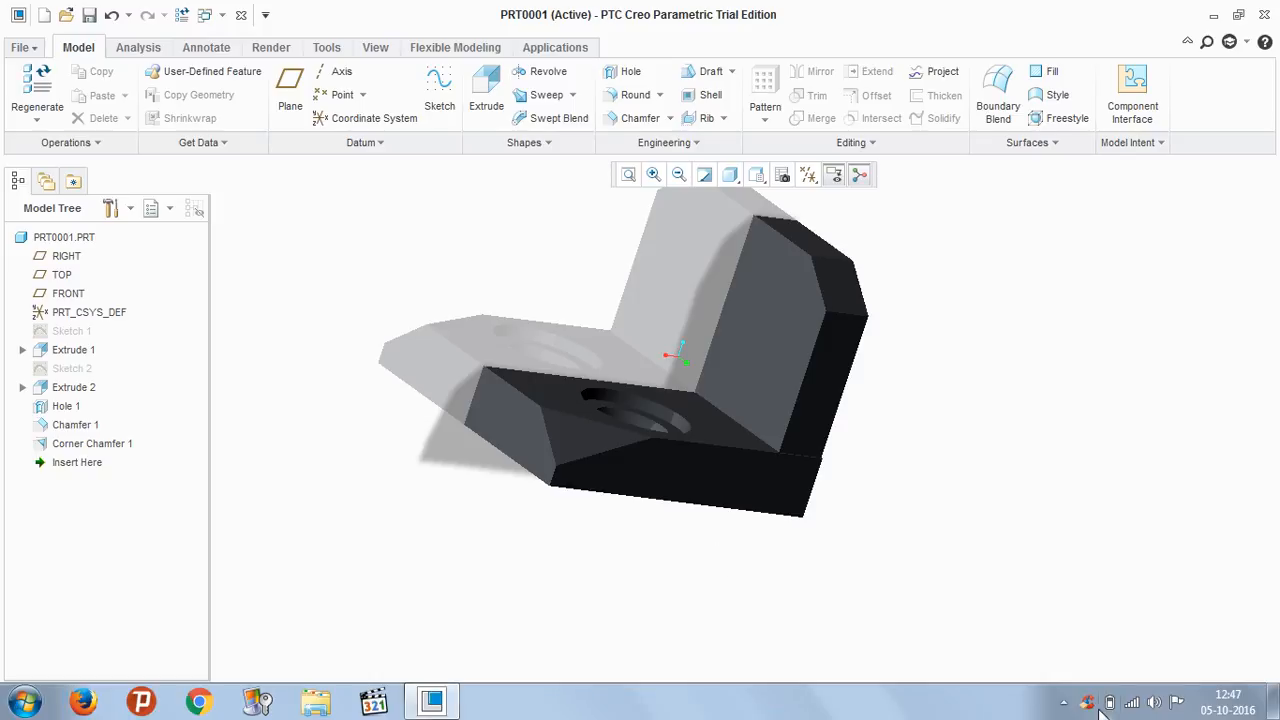
{"action": "left_click", "coordinate": [1063, 702]}
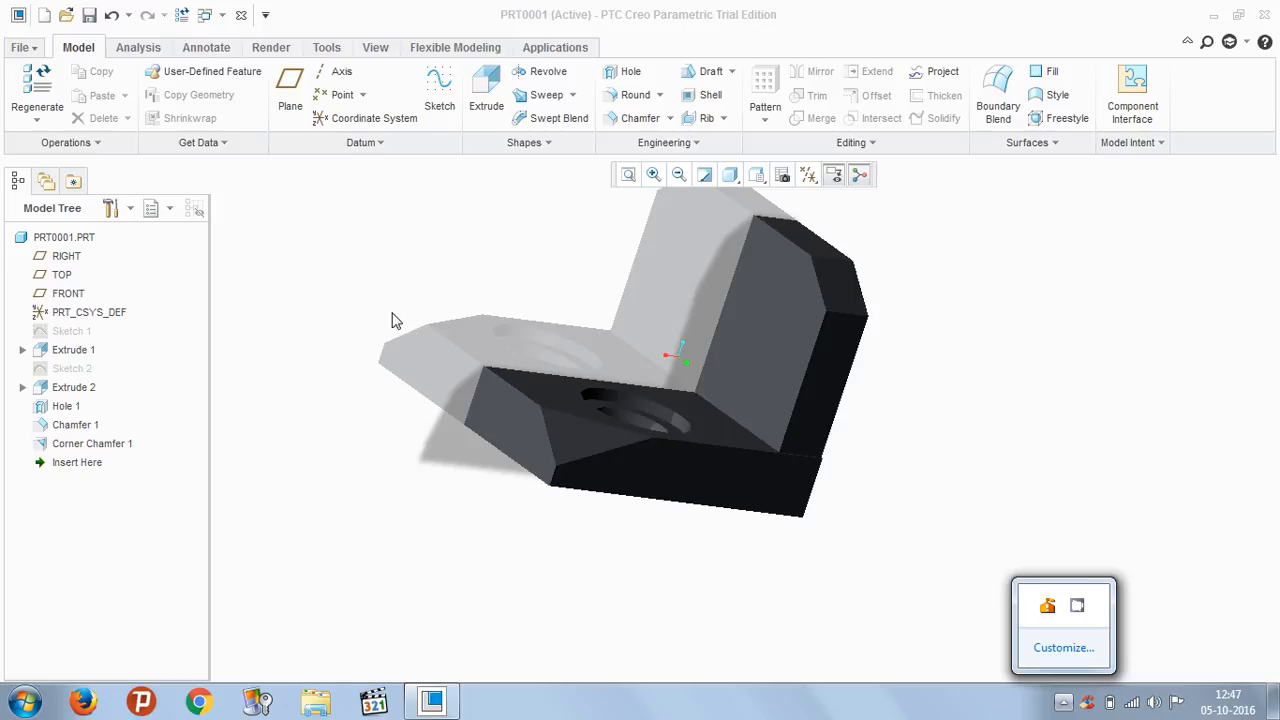